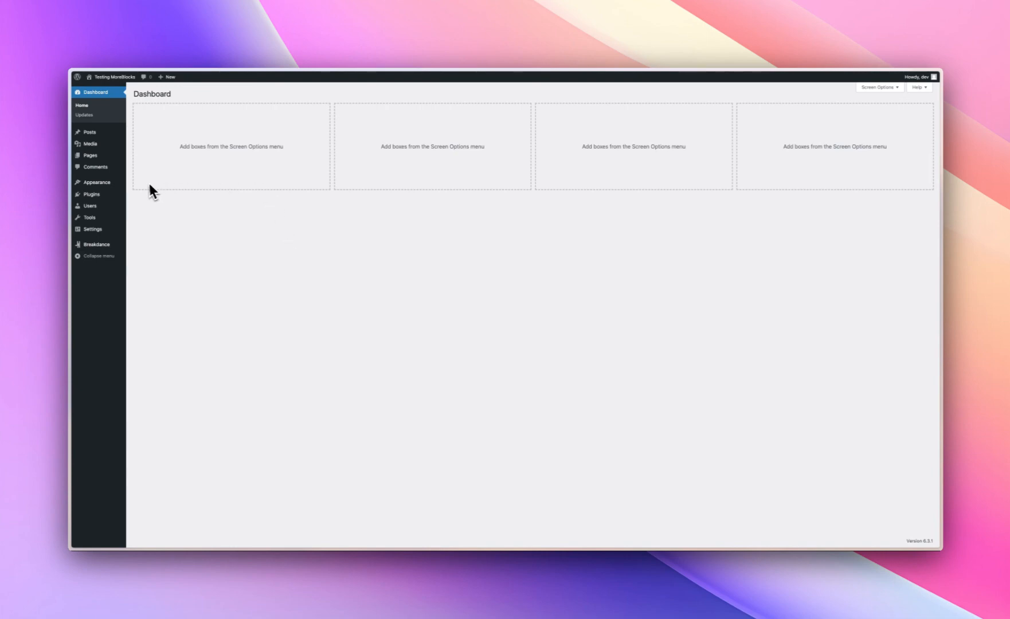
# - Switch to the Dribbble Footer Sections page to view the reference footer designs, and return to the WordPress dashboard
pyautogui.moveTo(79, 276)
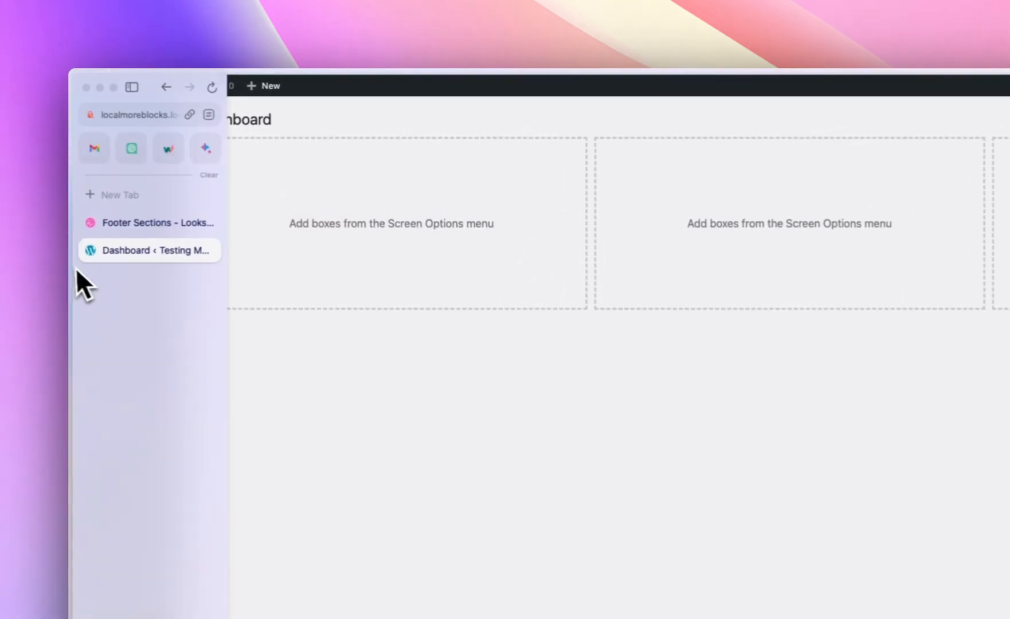
pyautogui.click(117, 227)
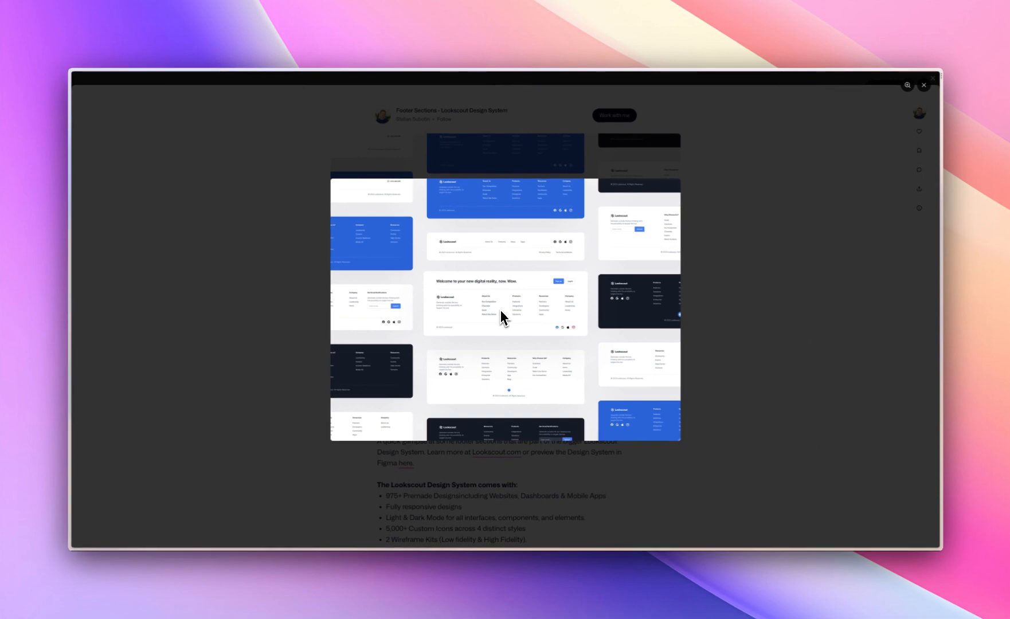
pyautogui.moveTo(73, 121)
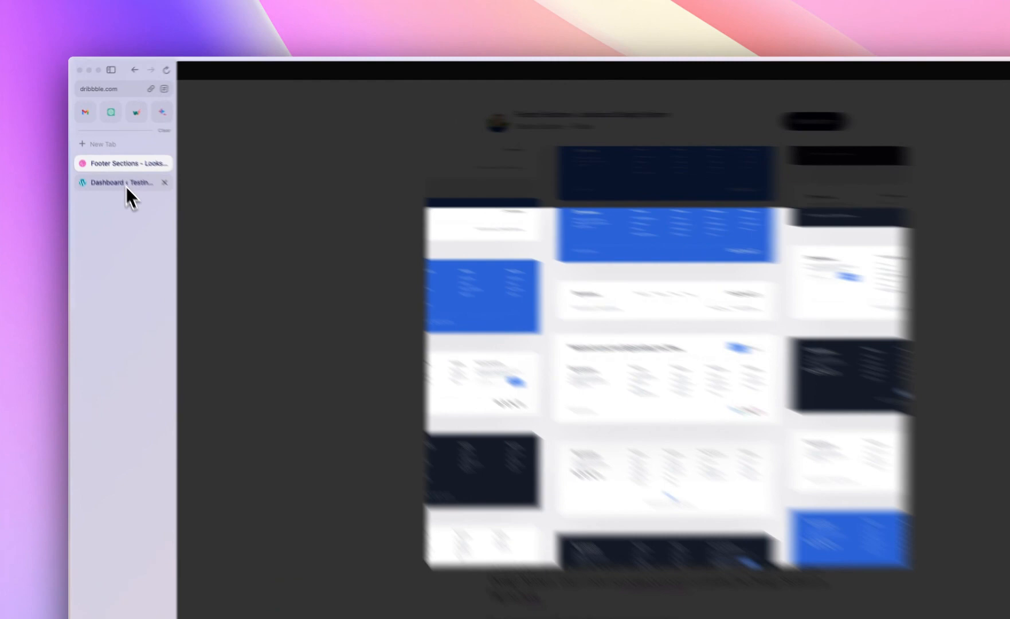
pyautogui.click(111, 162)
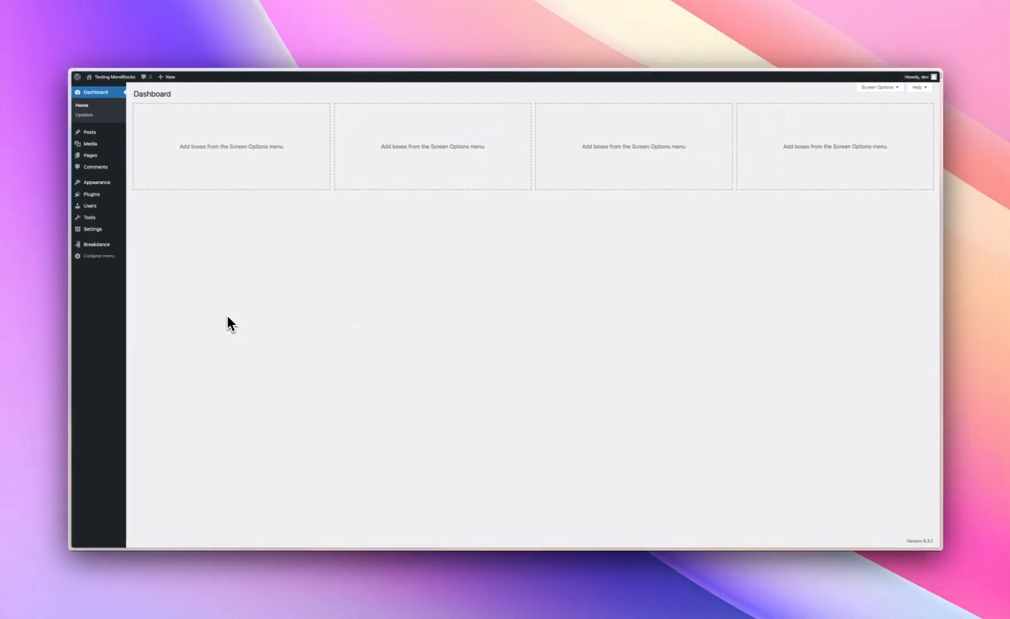
# - Create a Breakdance footer titled "Footer" with location Everywhere and no conditions, and open it for editing in Breakdance
pyautogui.moveTo(102, 247)
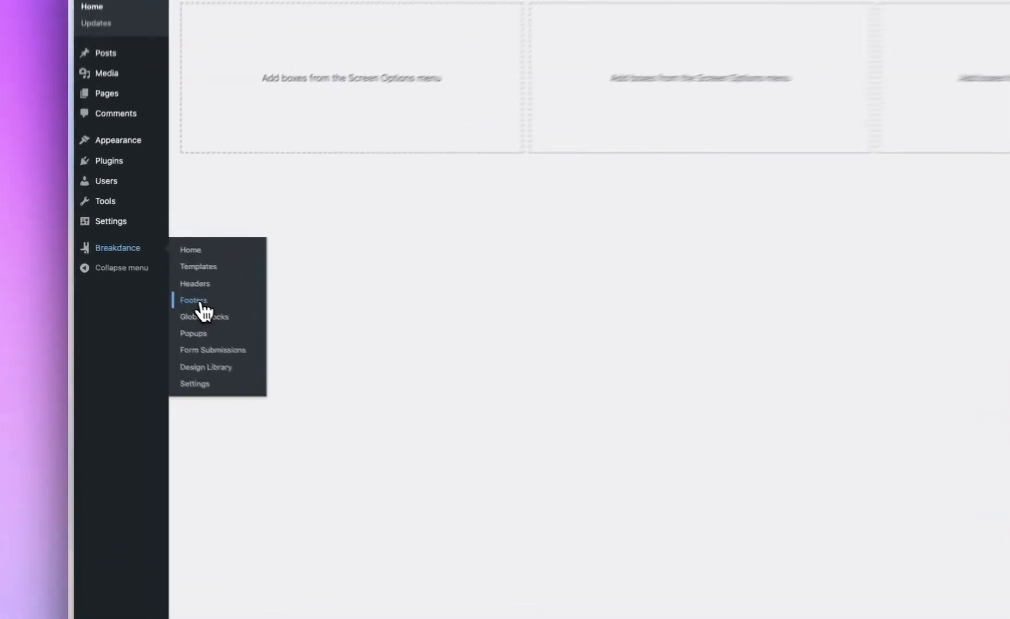
pyautogui.click(141, 275)
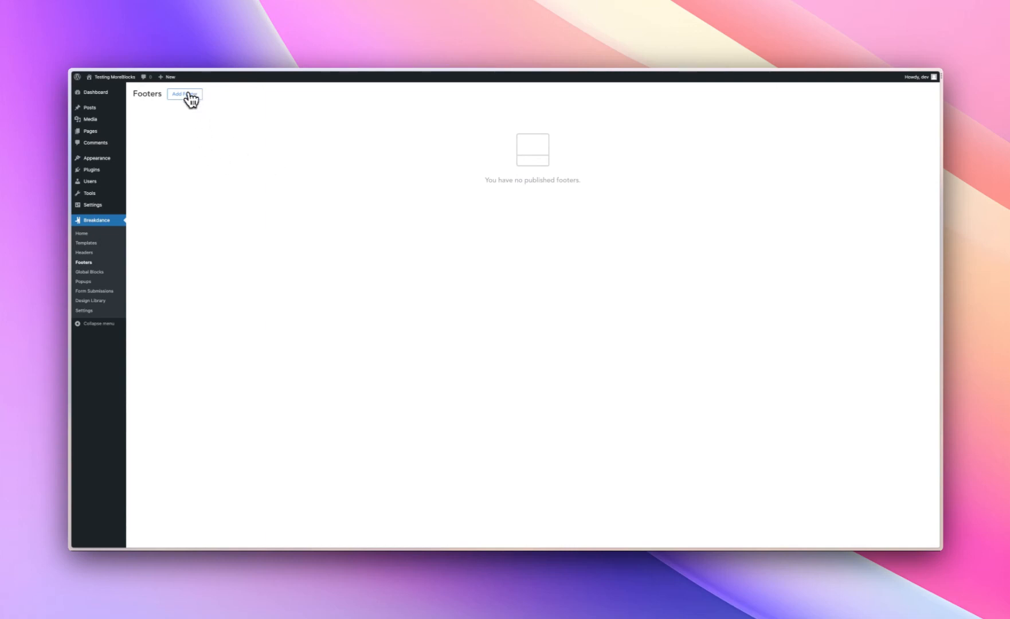
pyautogui.click(189, 95)
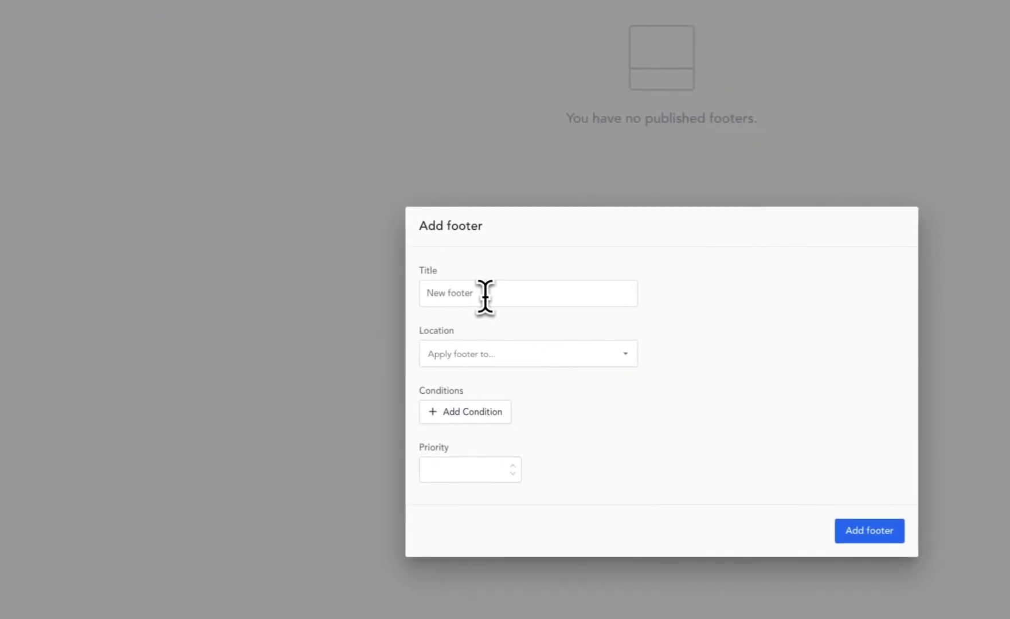
pyautogui.click(485, 296)
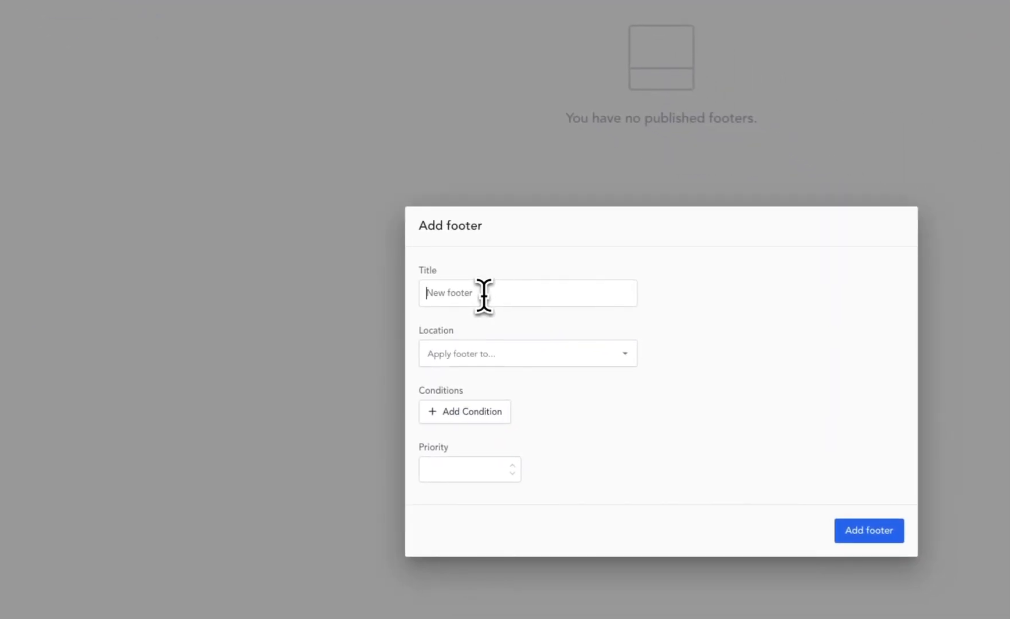
pyautogui.write('Footer')
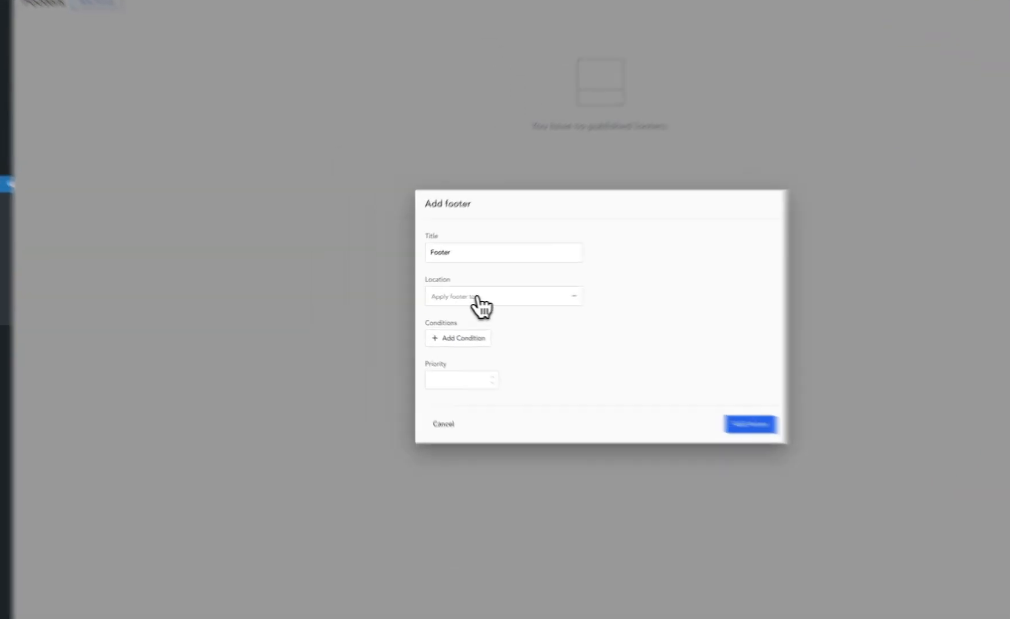
pyautogui.click(449, 300)
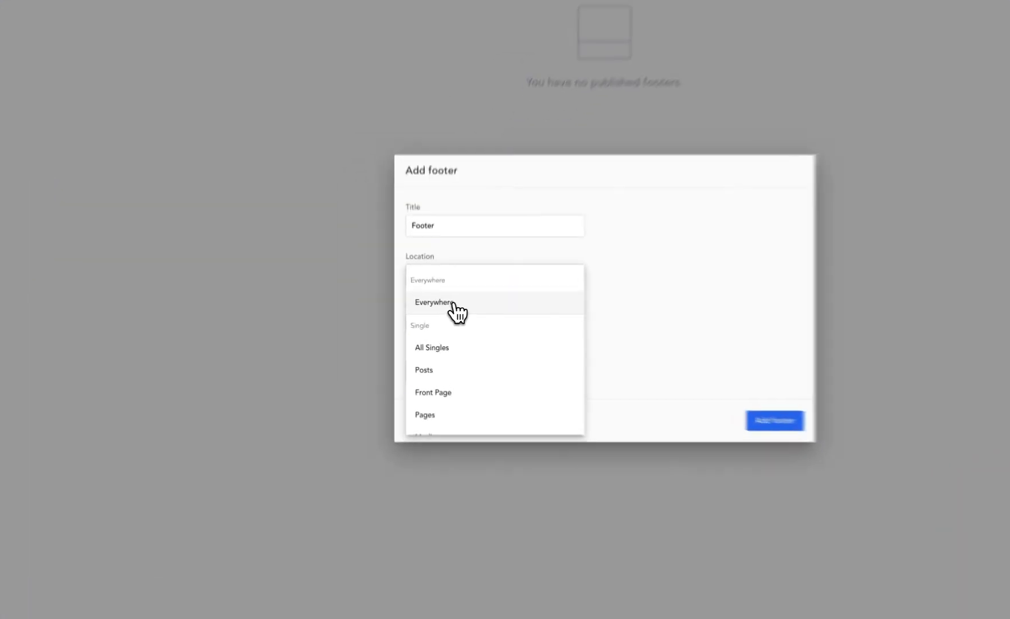
pyautogui.click(441, 314)
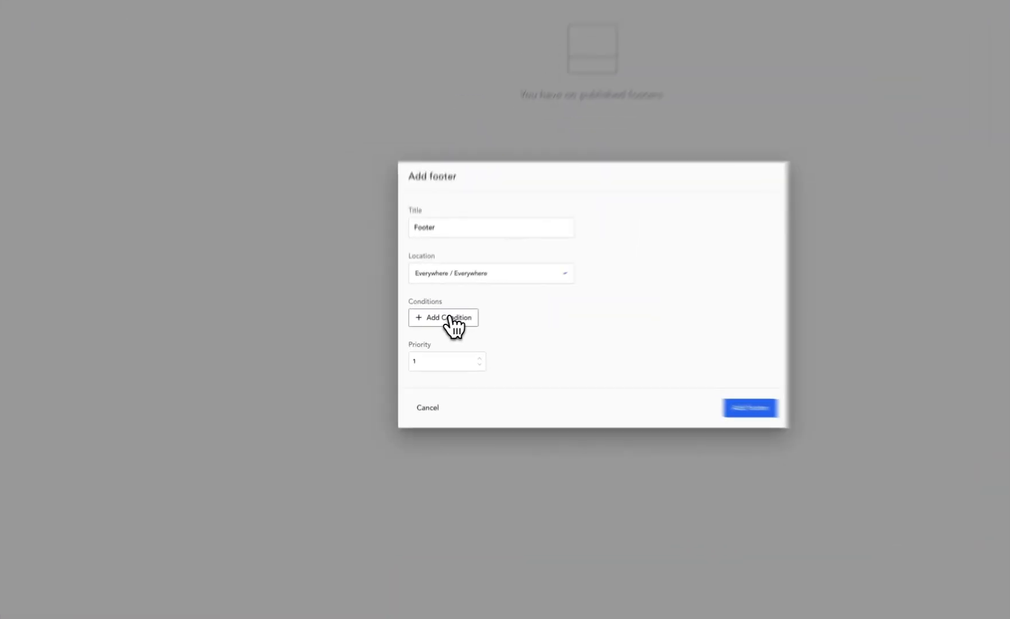
pyautogui.click(451, 318)
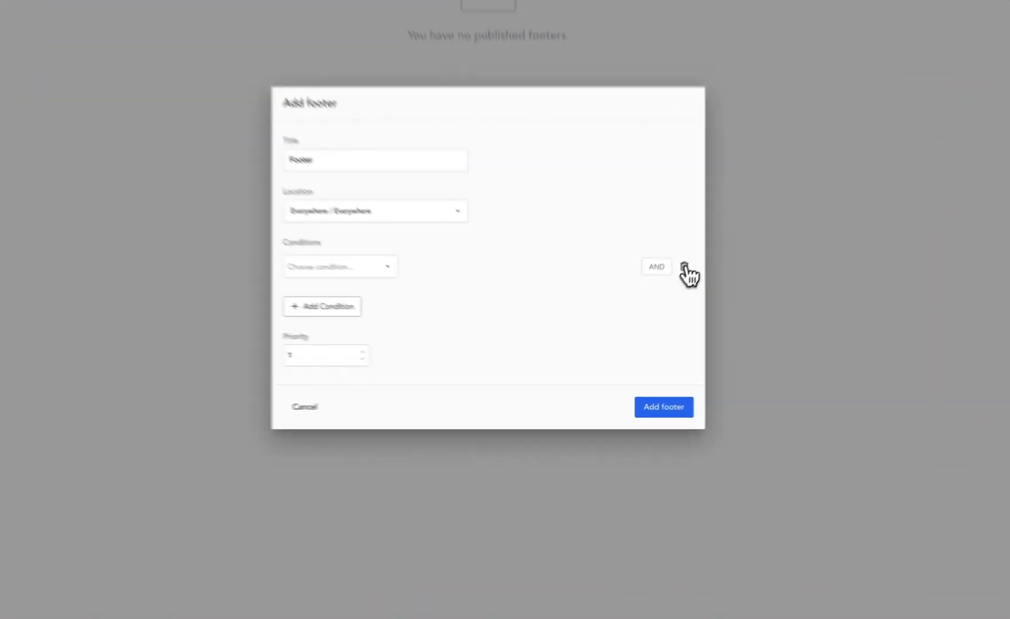
pyautogui.click(649, 318)
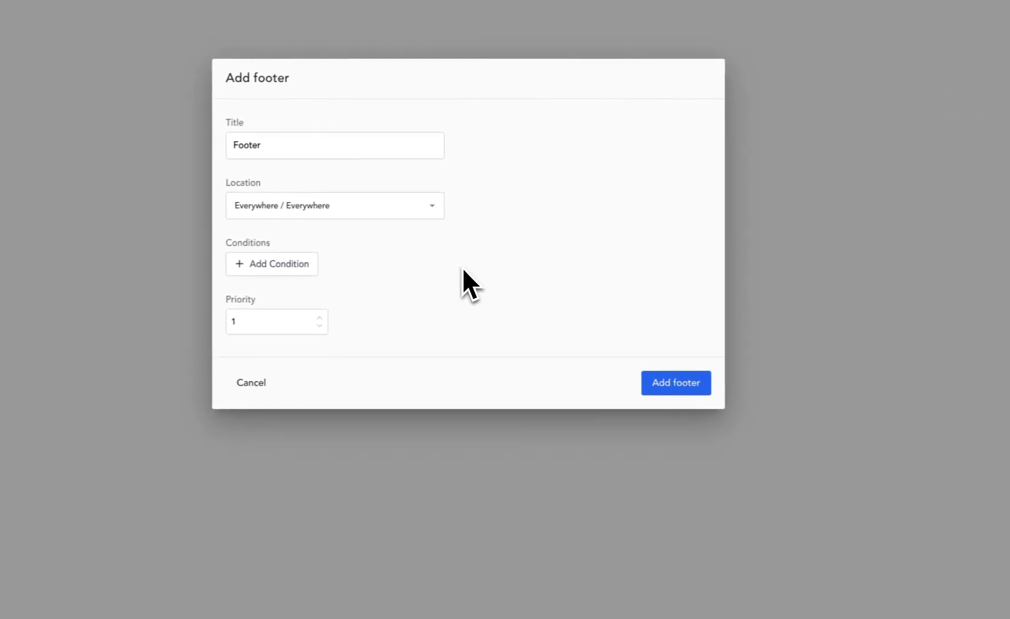
pyautogui.click(680, 383)
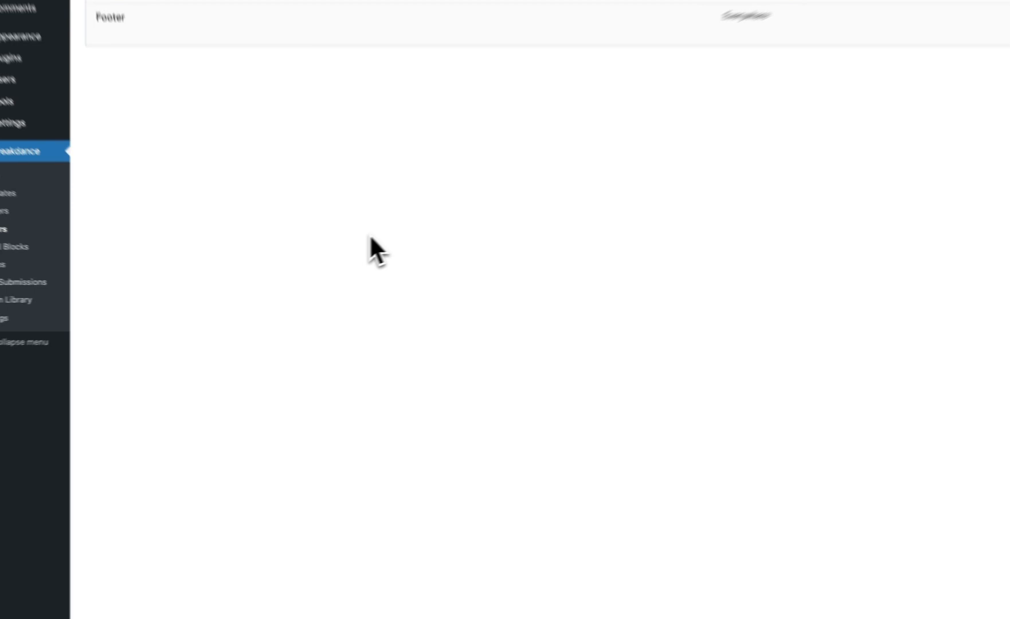
pyautogui.moveTo(129, 35)
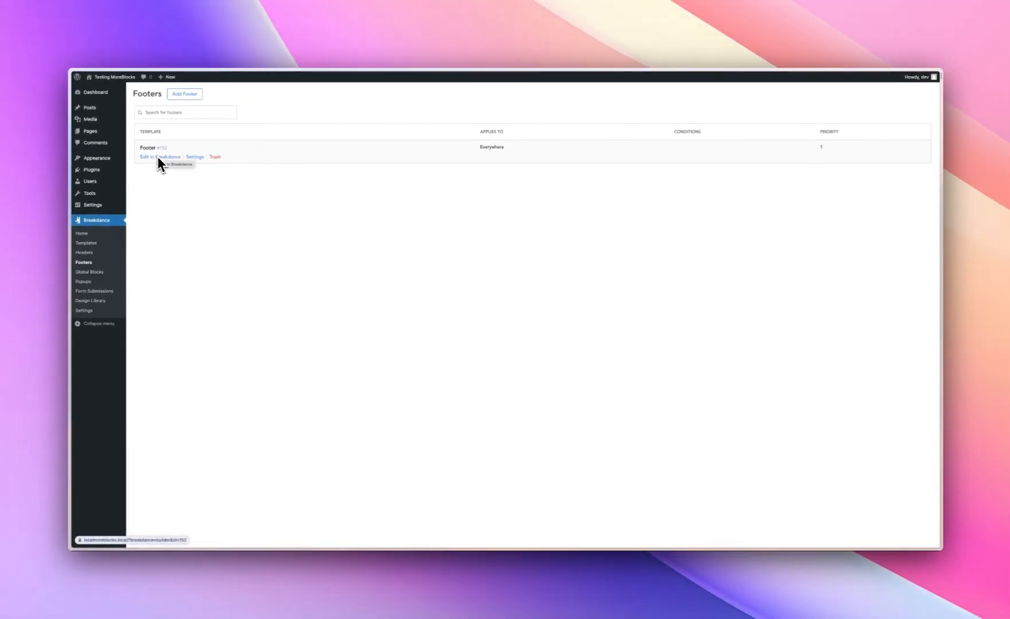
pyautogui.click(158, 157)
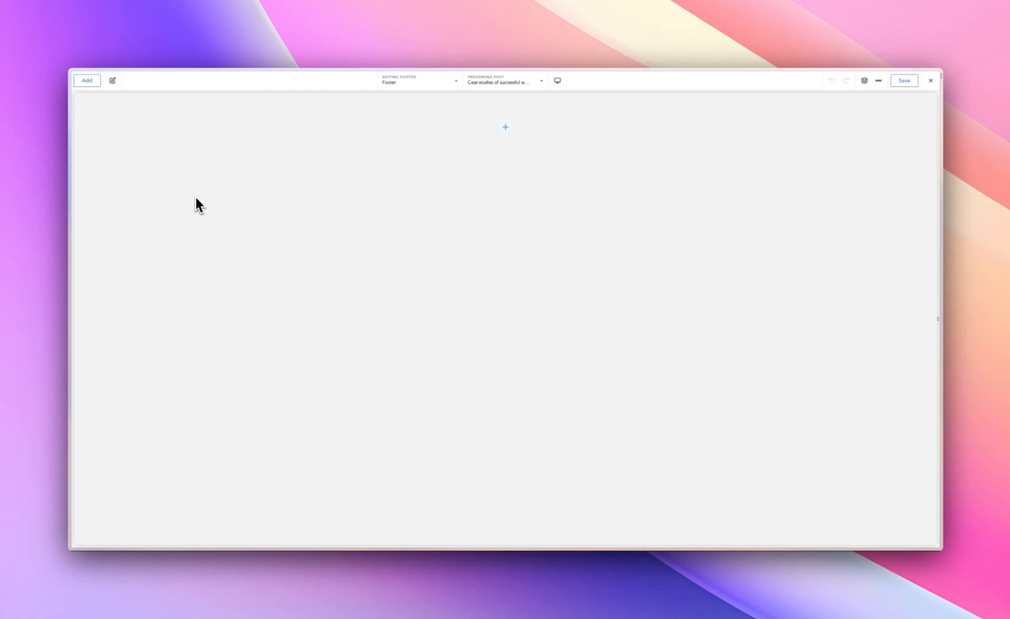
# - Search the Samba design set in the library for "footer", look through the premade Footers page, and close the library
pyautogui.click(86, 80)
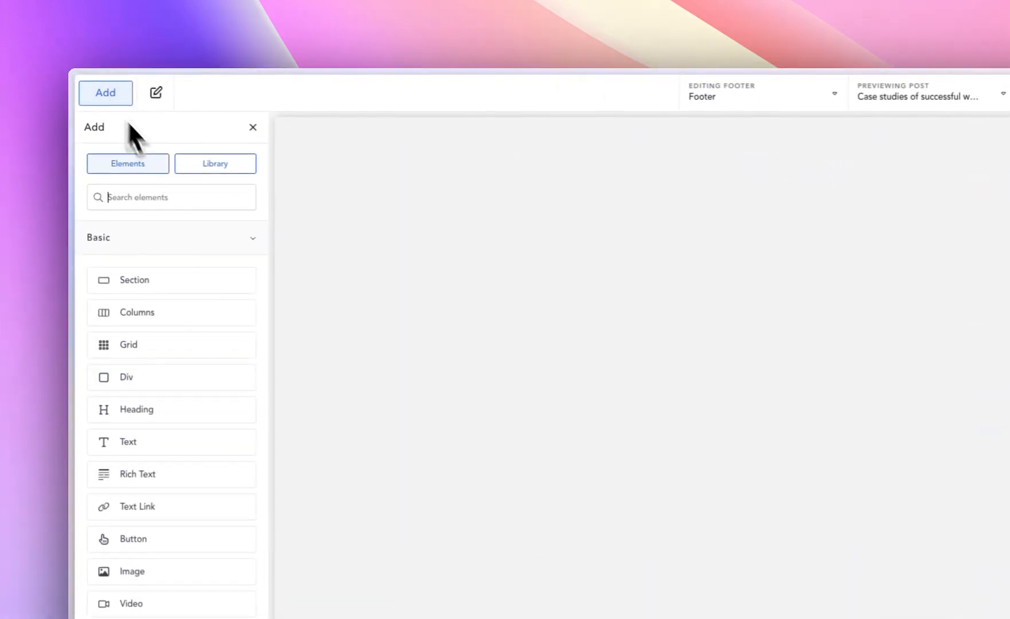
pyautogui.click(211, 168)
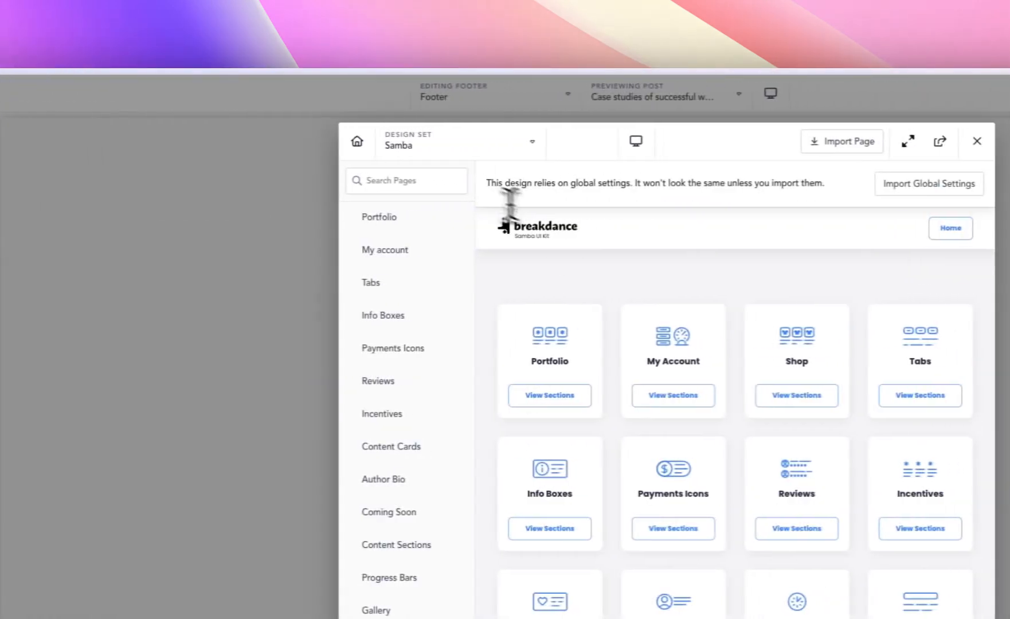
pyautogui.click(419, 185)
pyautogui.write('footer')
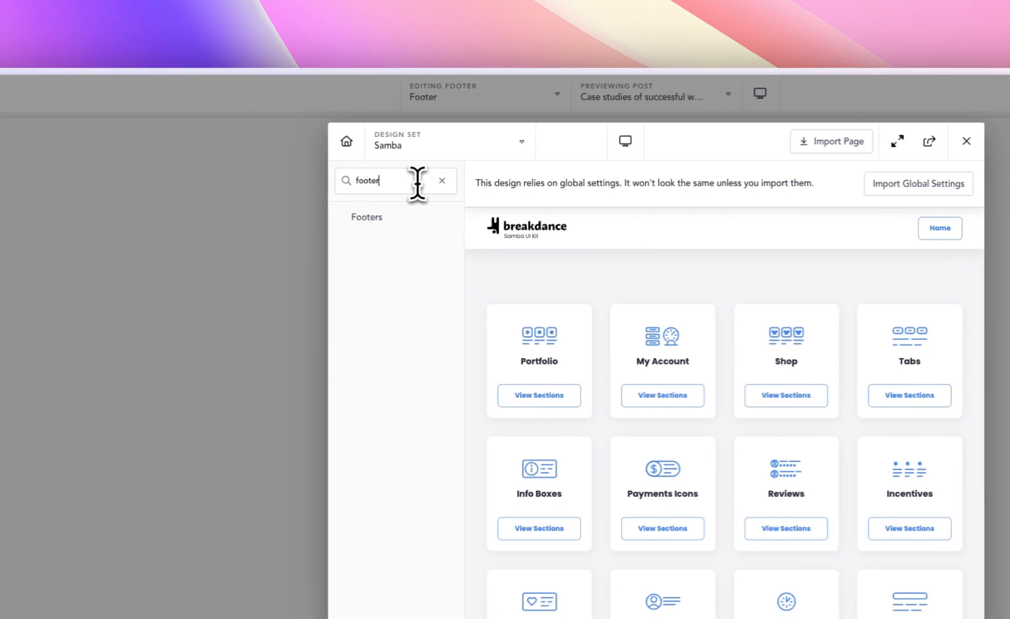
pyautogui.click(388, 224)
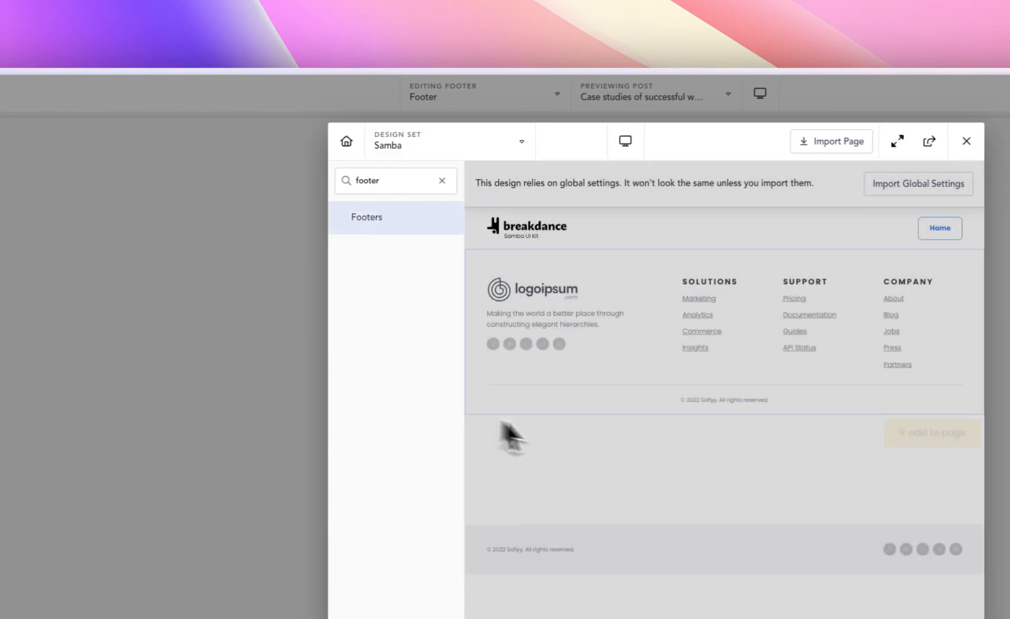
pyautogui.scroll(-1, 683, 599)
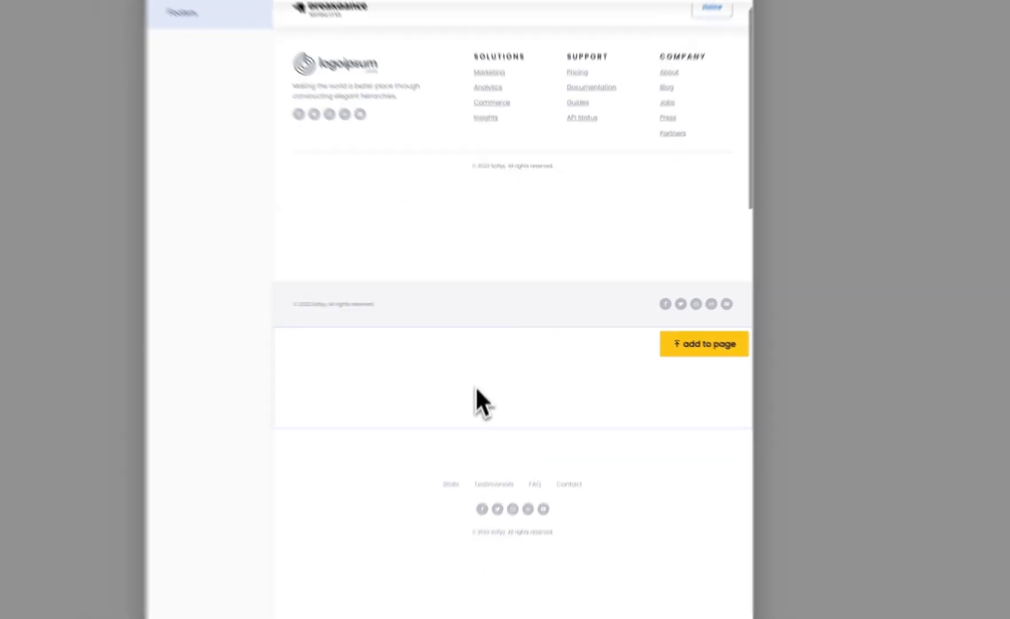
pyautogui.scroll(-10, 477, 390)
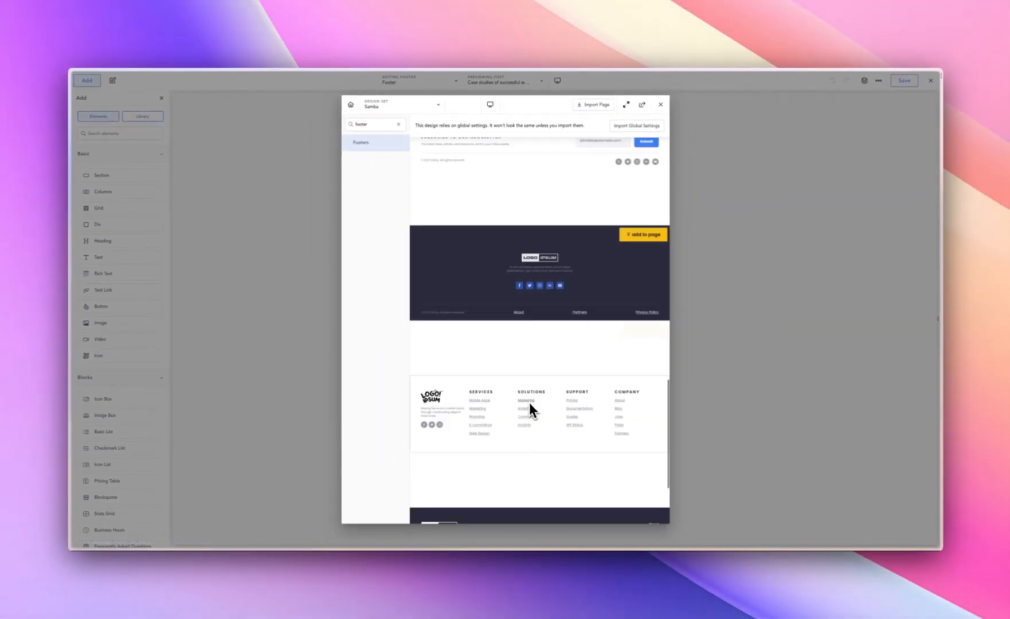
pyautogui.scroll(-4, 530, 402)
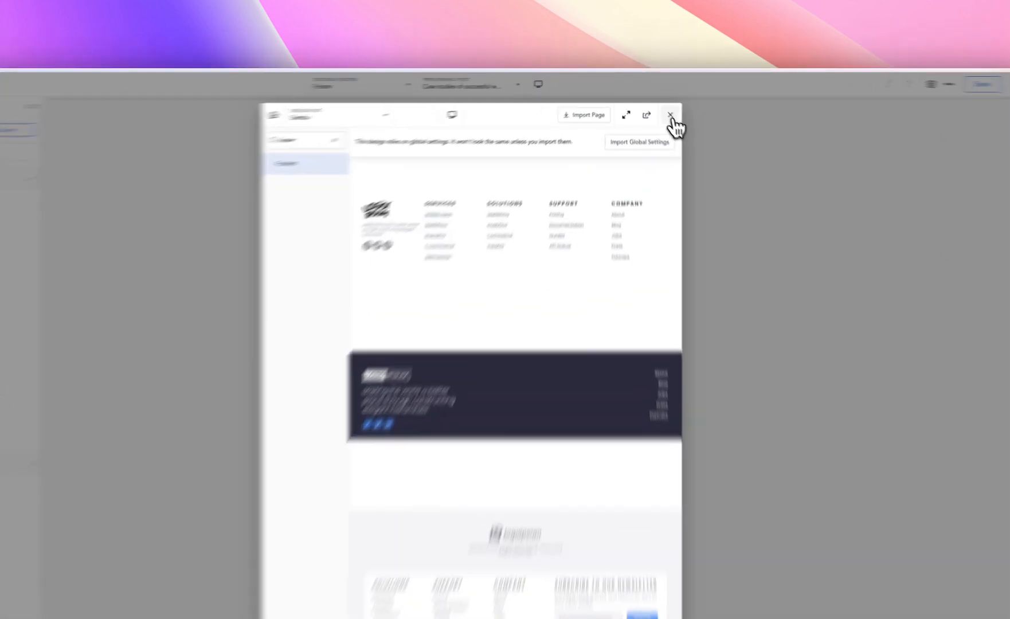
pyautogui.click(672, 116)
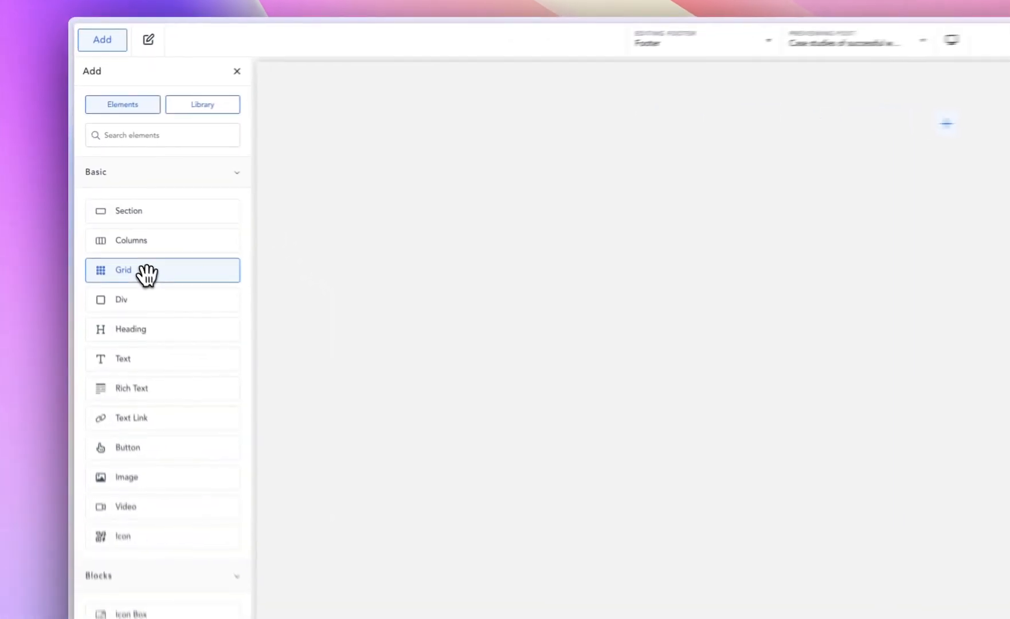
# - Add a Grid element to the empty footer template
pyautogui.click(110, 209)
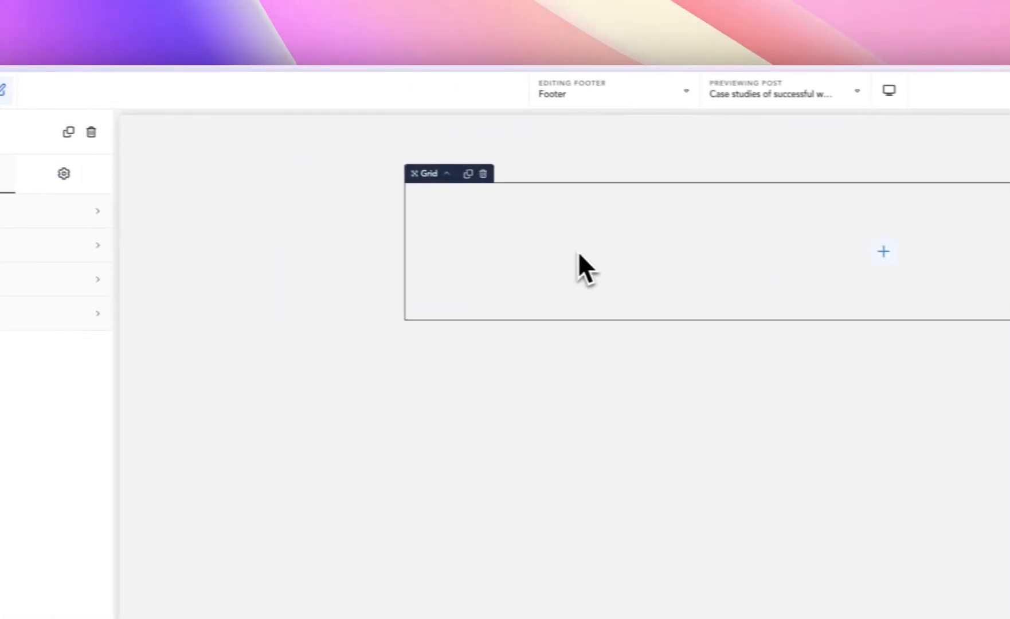
pyautogui.click(523, 214)
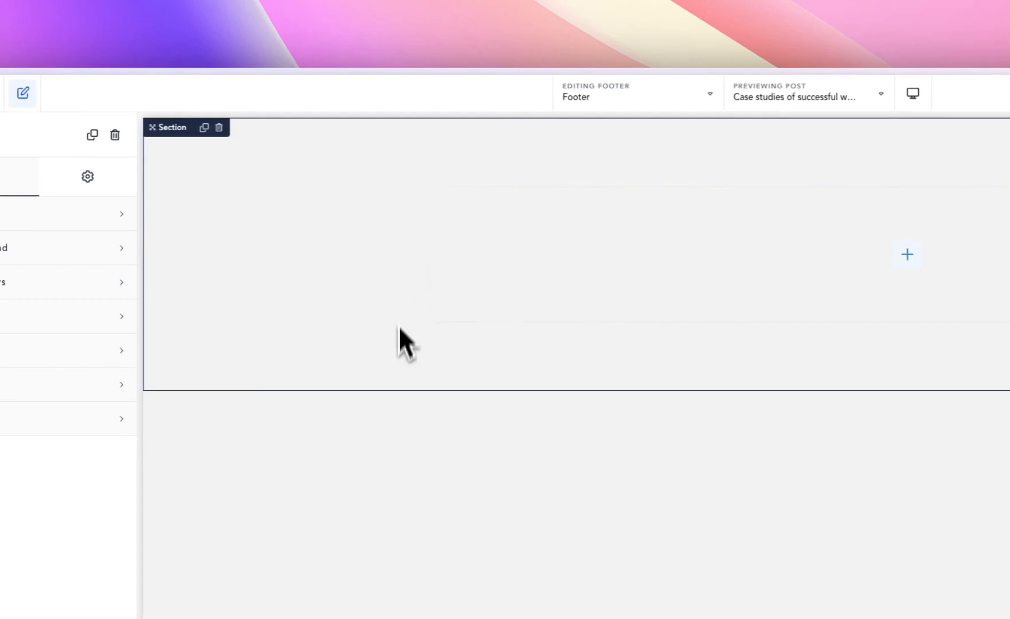
pyautogui.click(539, 237)
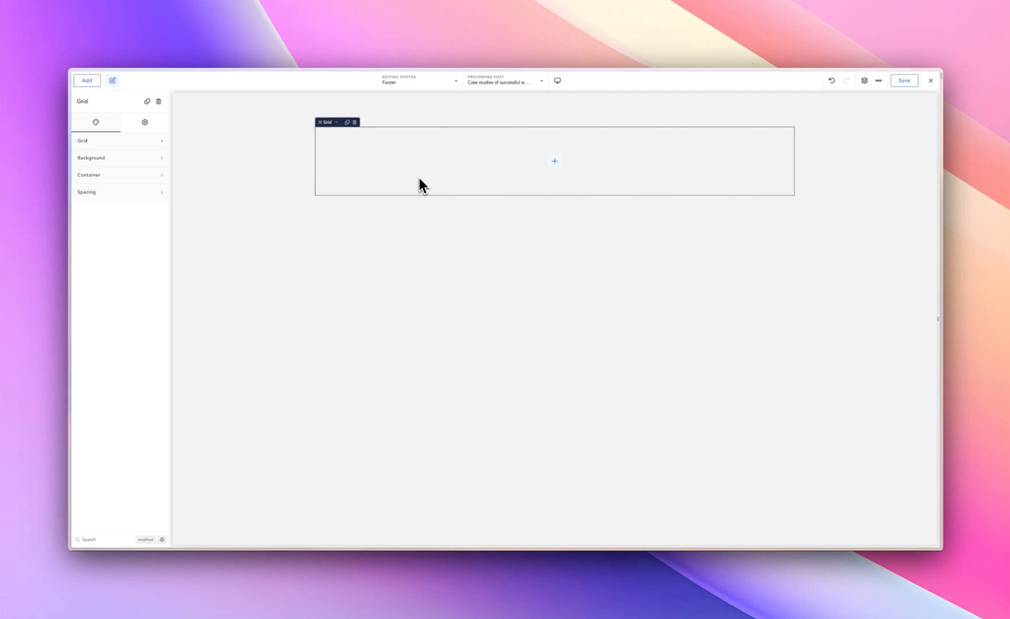
# - Set the width of the section around the grid to Full
pyautogui.click(251, 184)
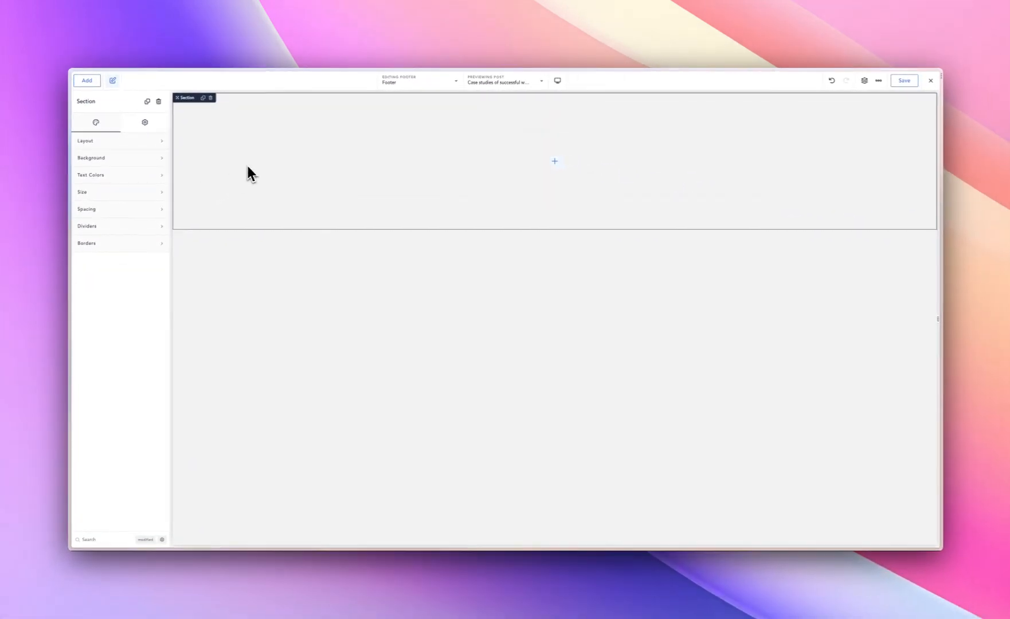
pyautogui.click(150, 193)
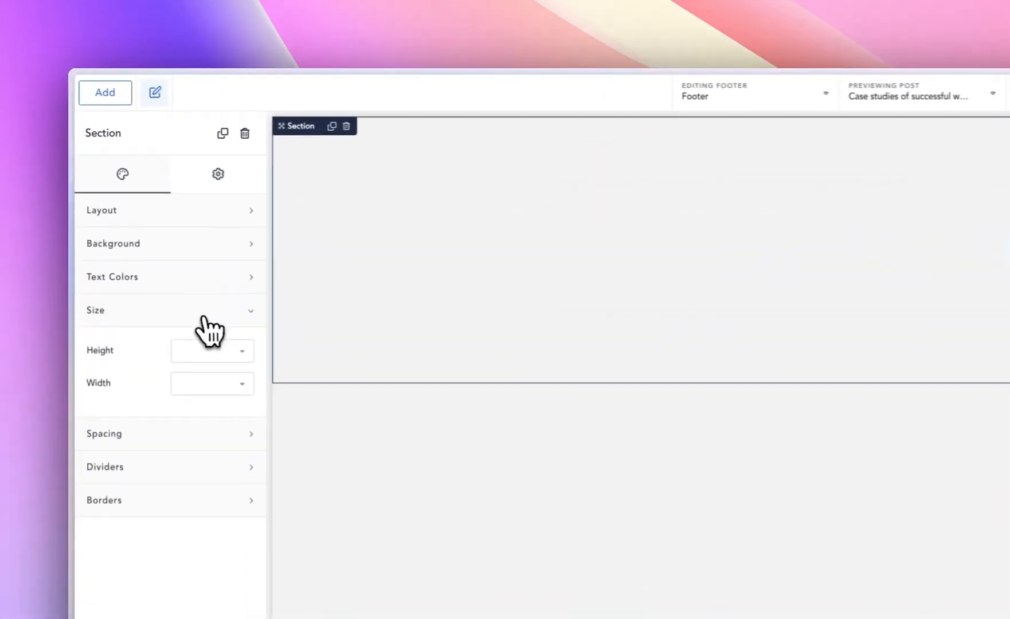
pyautogui.click(218, 391)
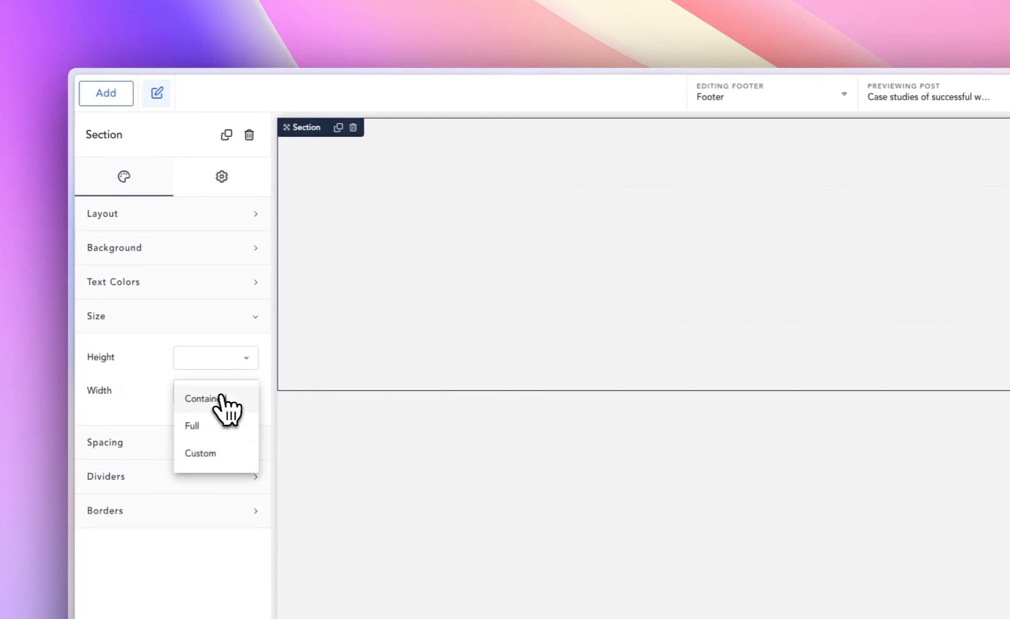
pyautogui.click(217, 426)
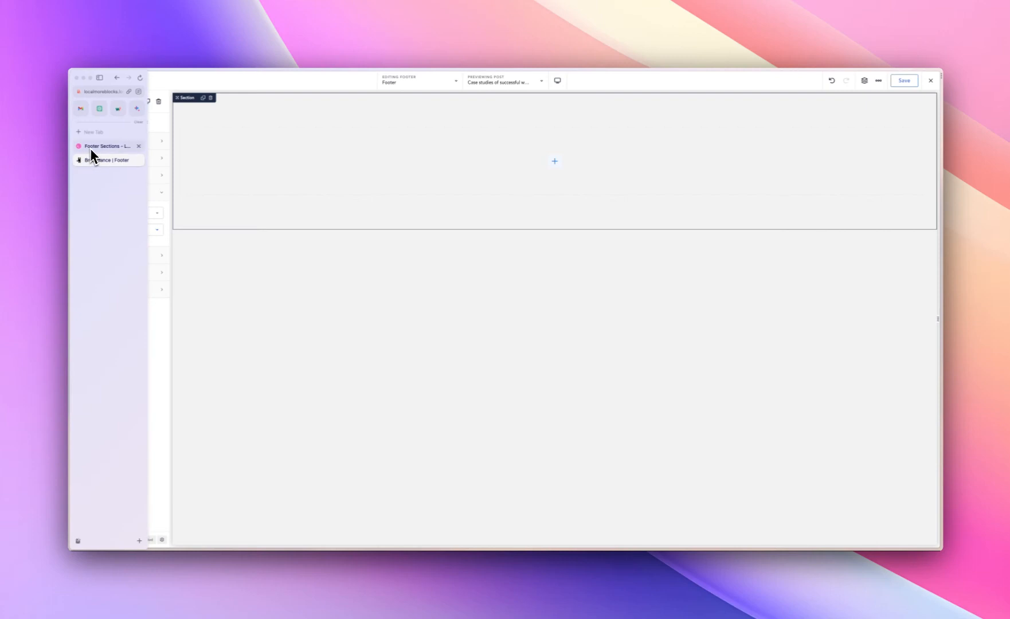
# - Switch to the Dribbble page to compare the reference footer layout, return to the Breakdance editor, and inspect the grid and its section
pyautogui.click(90, 147)
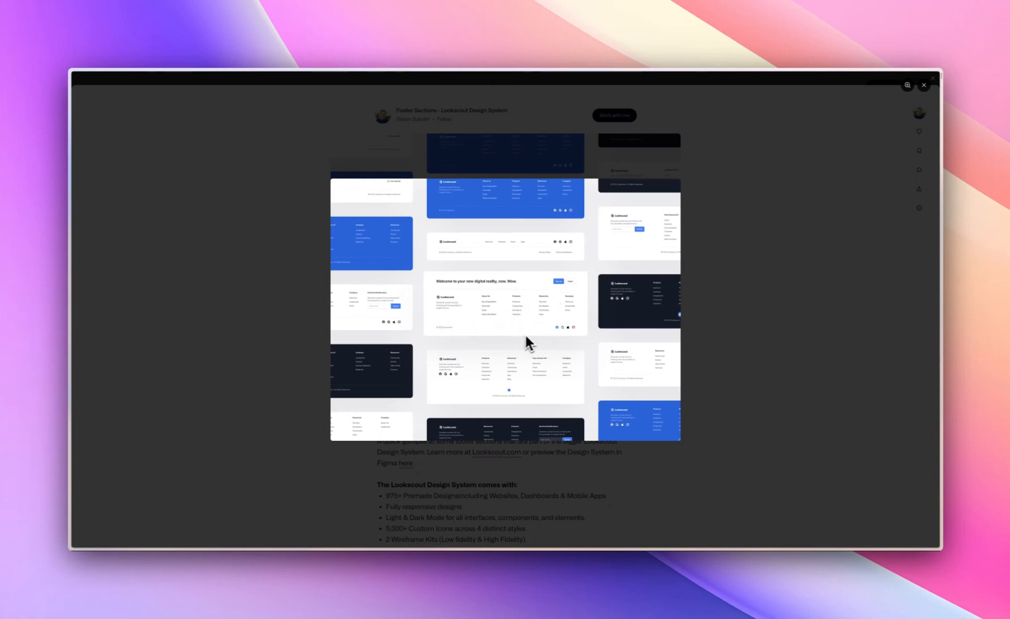
pyautogui.moveTo(73, 189)
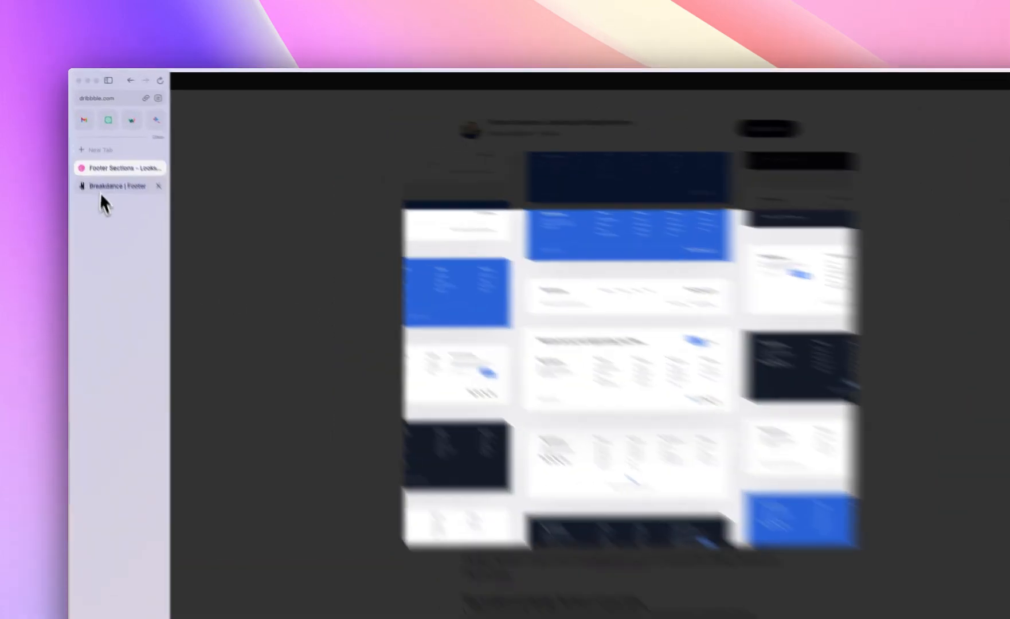
pyautogui.click(92, 163)
pyautogui.click(597, 247)
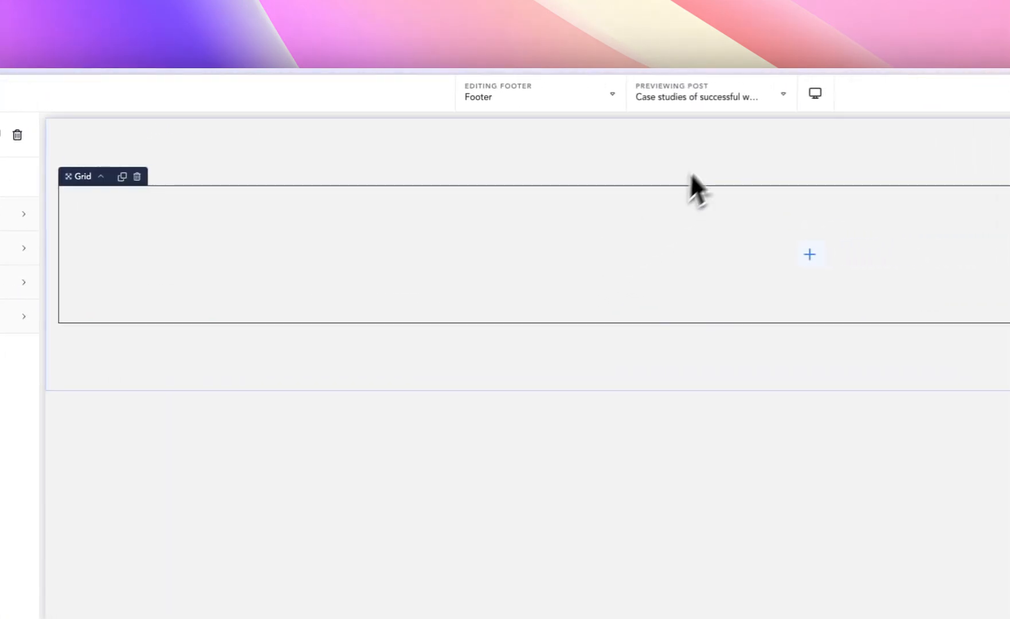
pyautogui.click(709, 153)
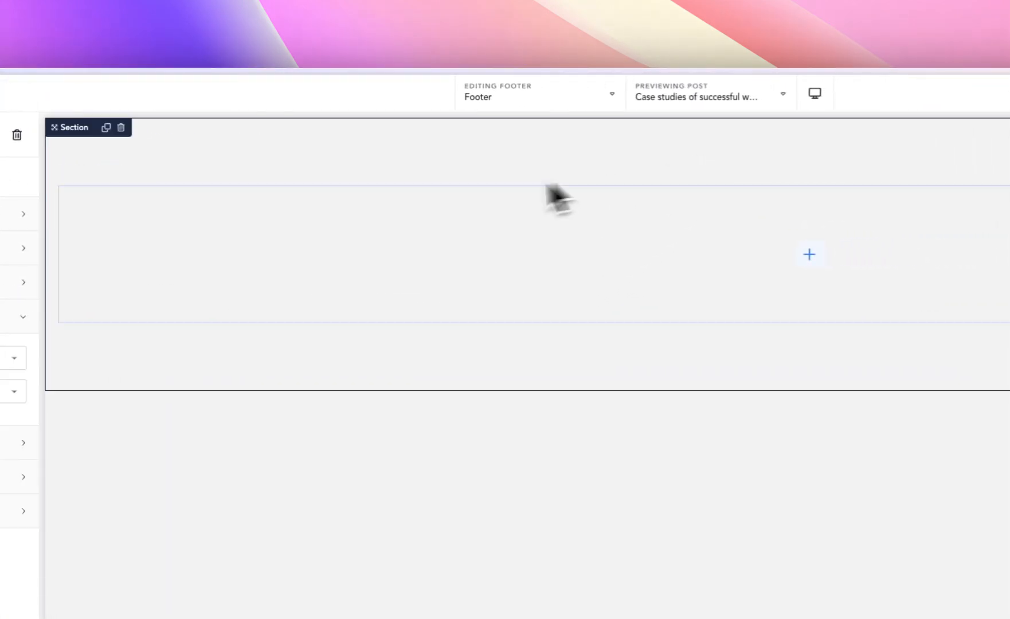
# - Add a Div element to the footer section and move it above the grid
pyautogui.click(97, 101)
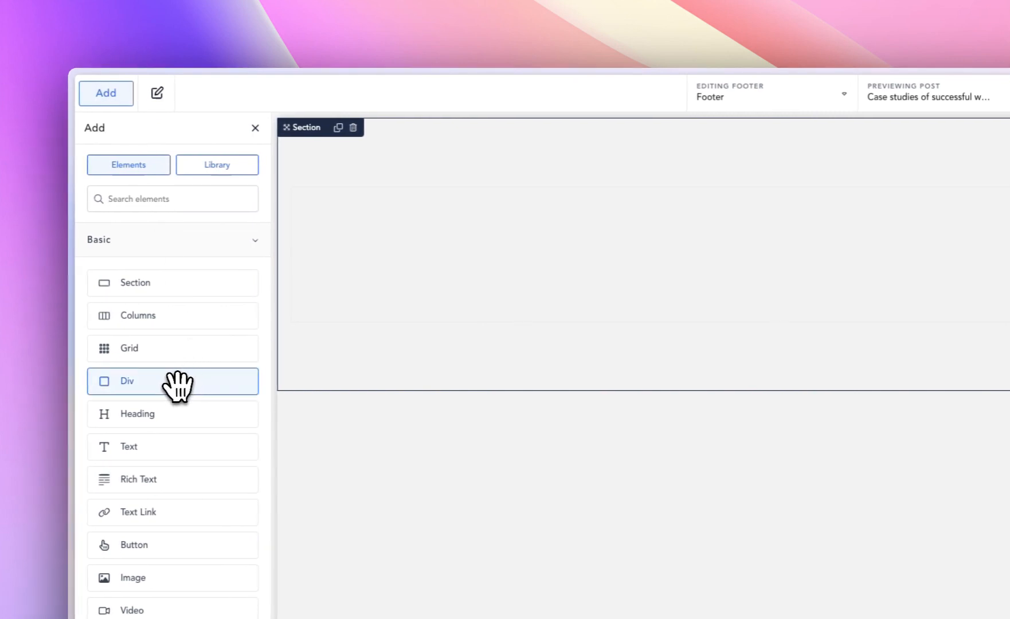
pyautogui.click(175, 382)
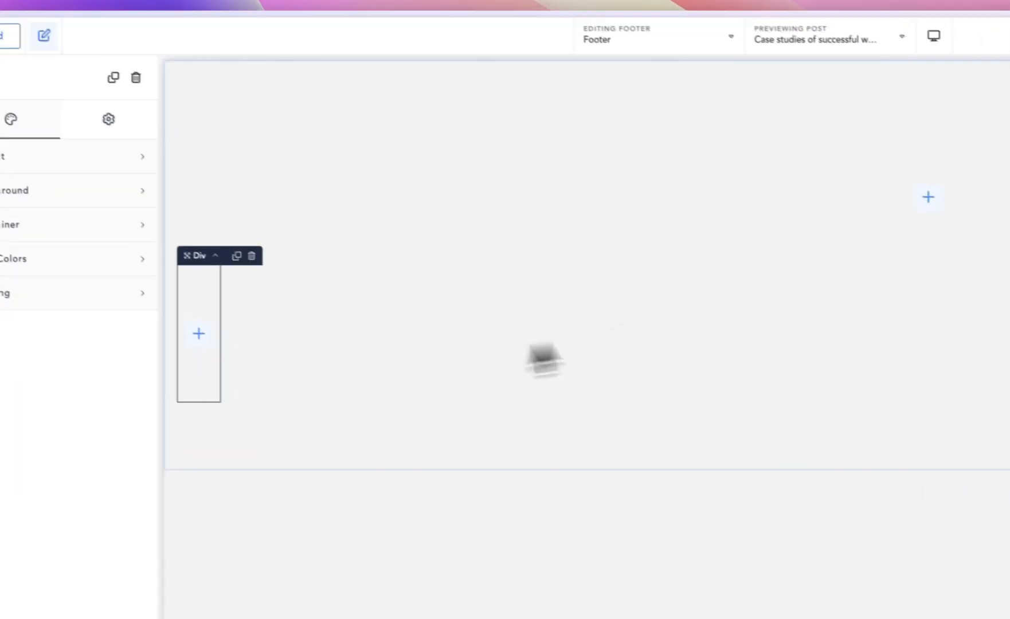
pyautogui.moveTo(398, 155); pyautogui.dragTo(398, 156)
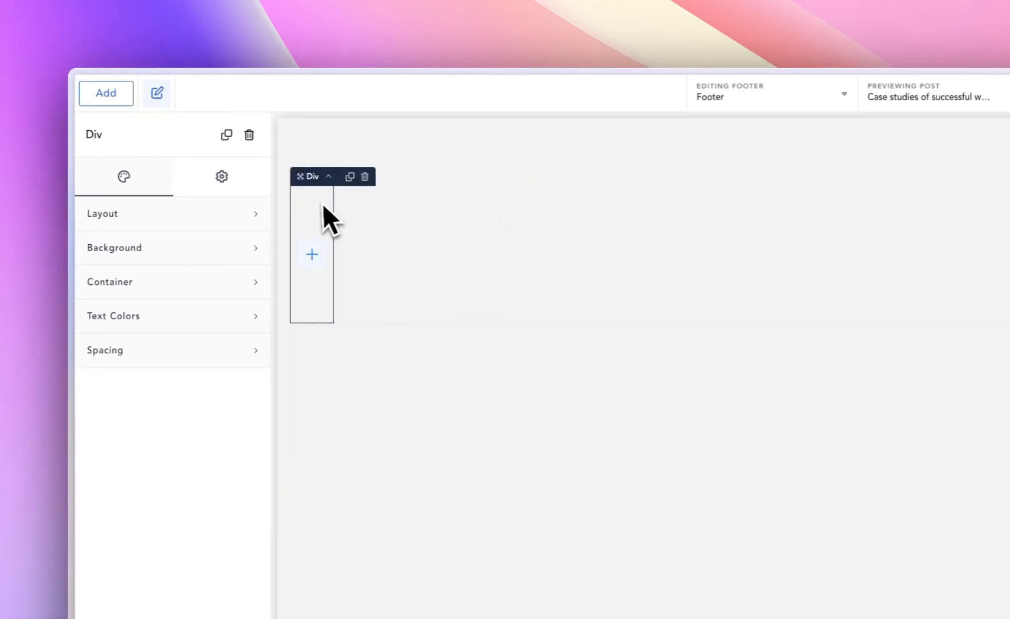
# - Add a Heading element inside the new div and set its tag to h2
pyautogui.click(123, 102)
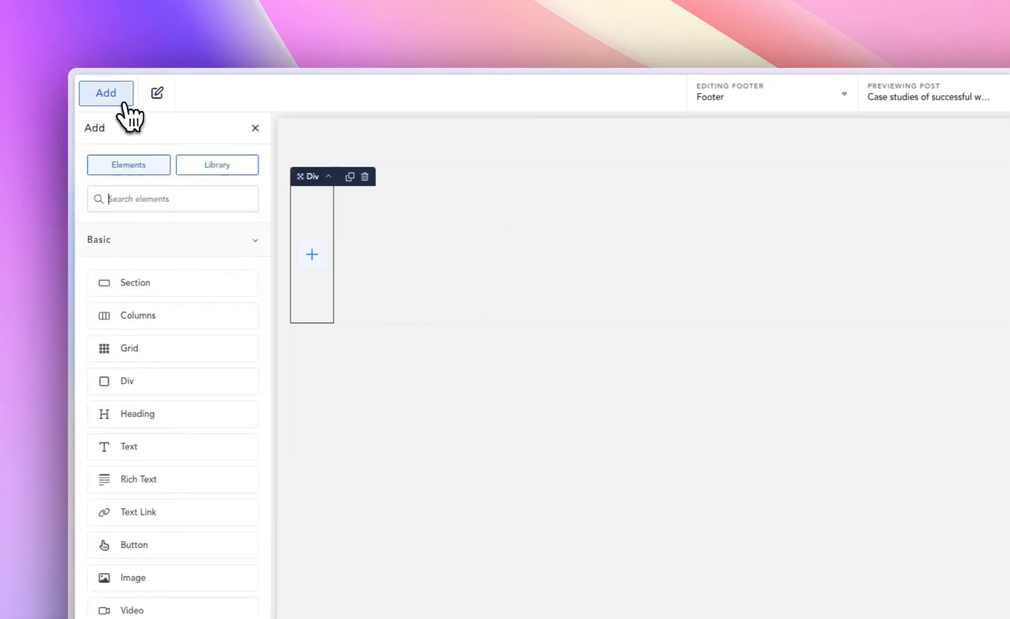
pyautogui.click(166, 417)
pyautogui.click(202, 282)
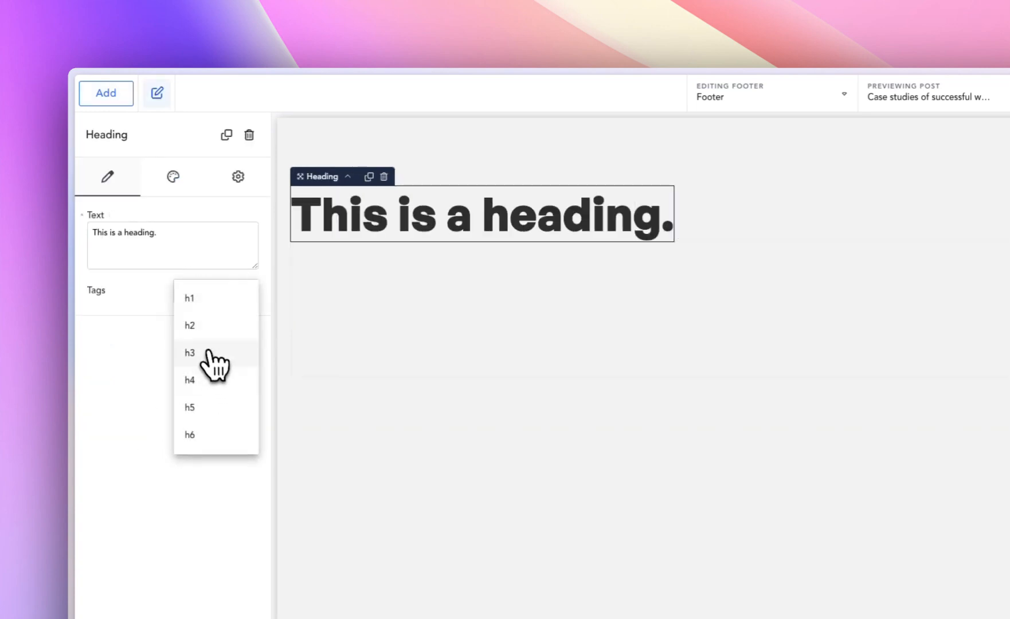
pyautogui.click(206, 327)
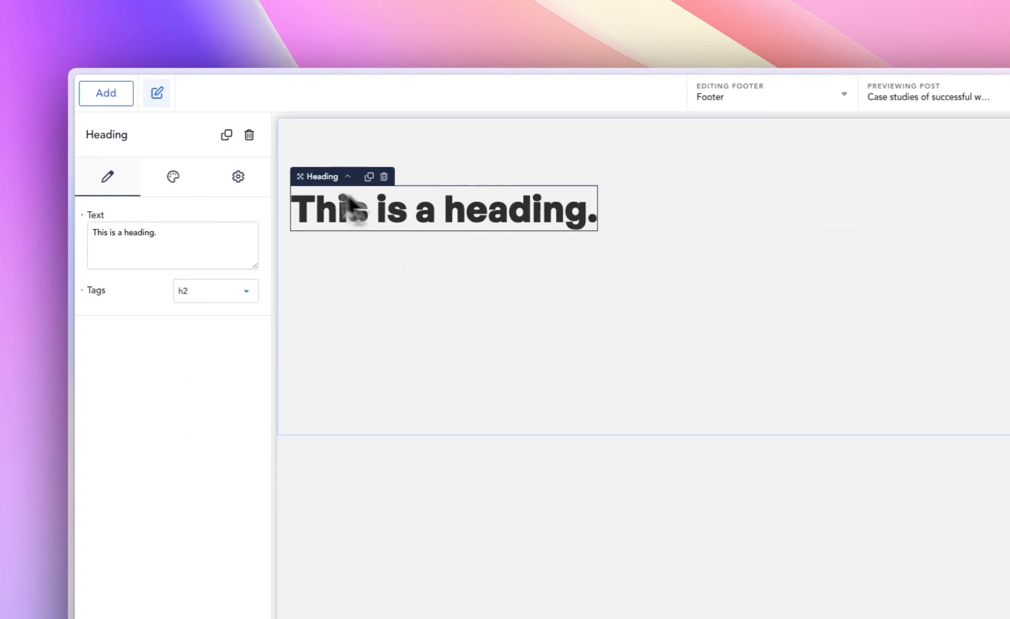
# - Check the Dribbble reference, return to the Breakdance editor, and add a nested Div below the heading containing two buttons
pyautogui.moveTo(71, 215)
pyautogui.click(135, 229)
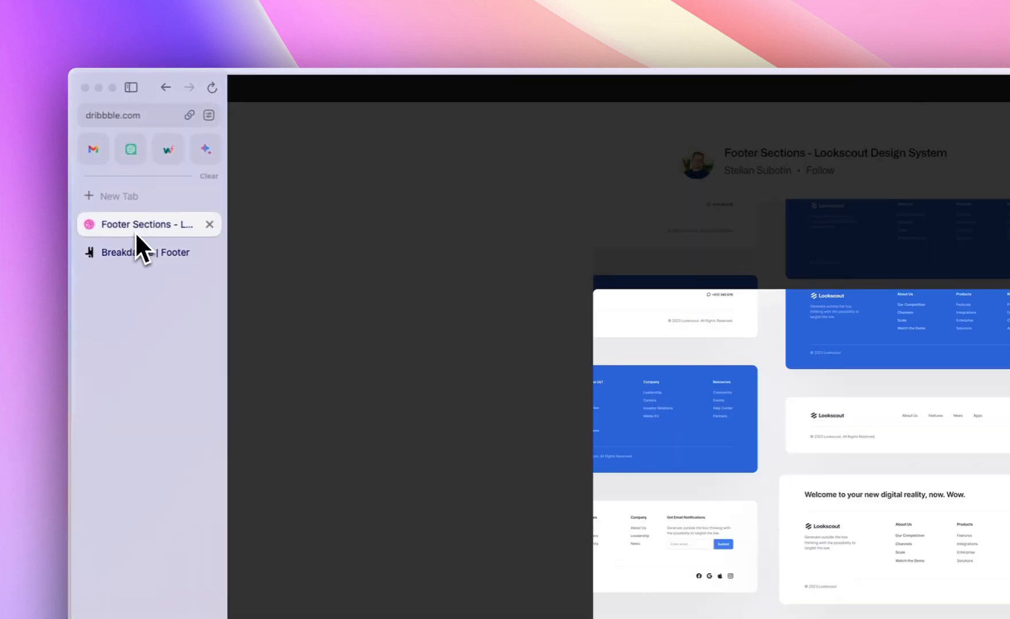
pyautogui.click(134, 252)
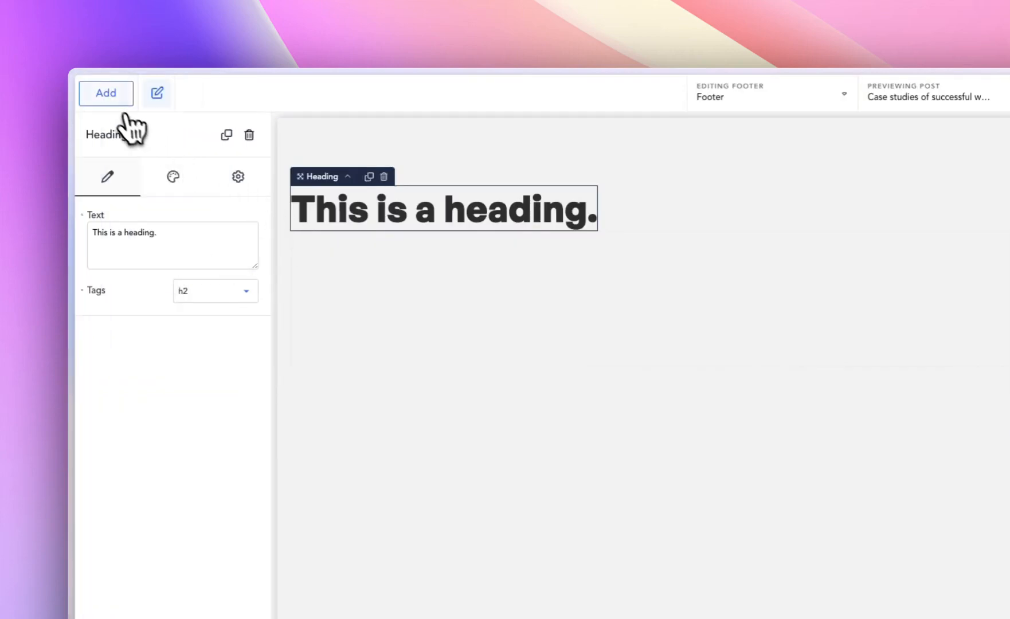
pyautogui.click(112, 98)
pyautogui.click(186, 379)
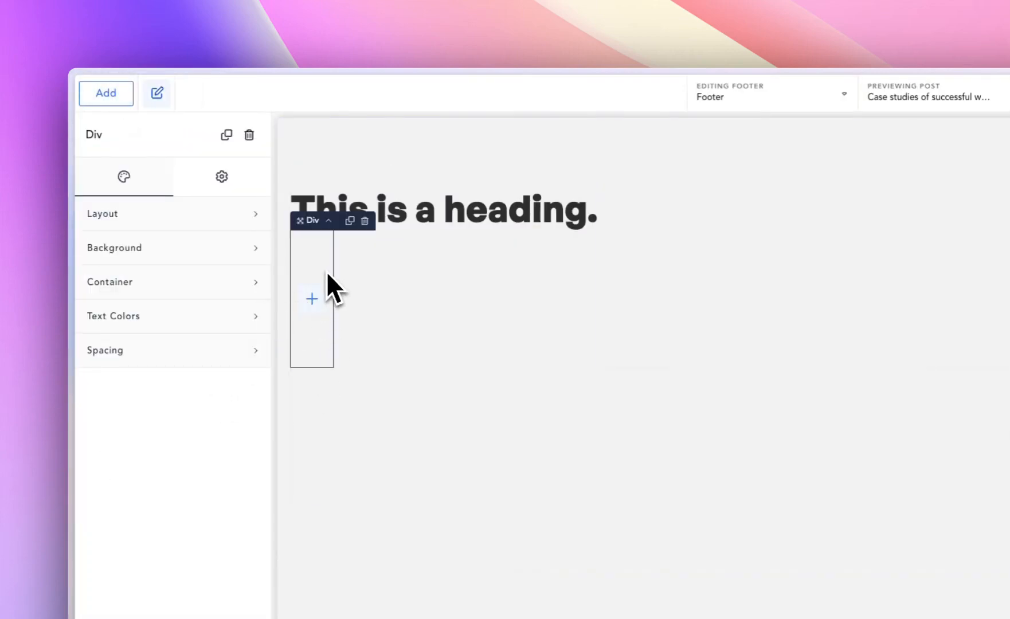
pyautogui.click(115, 94)
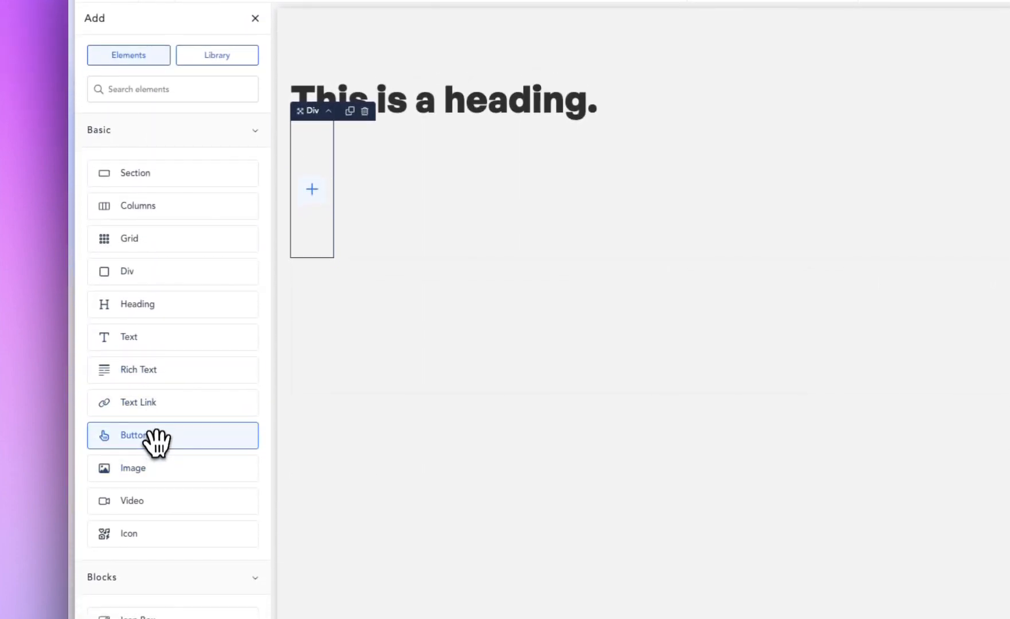
pyautogui.click(154, 441)
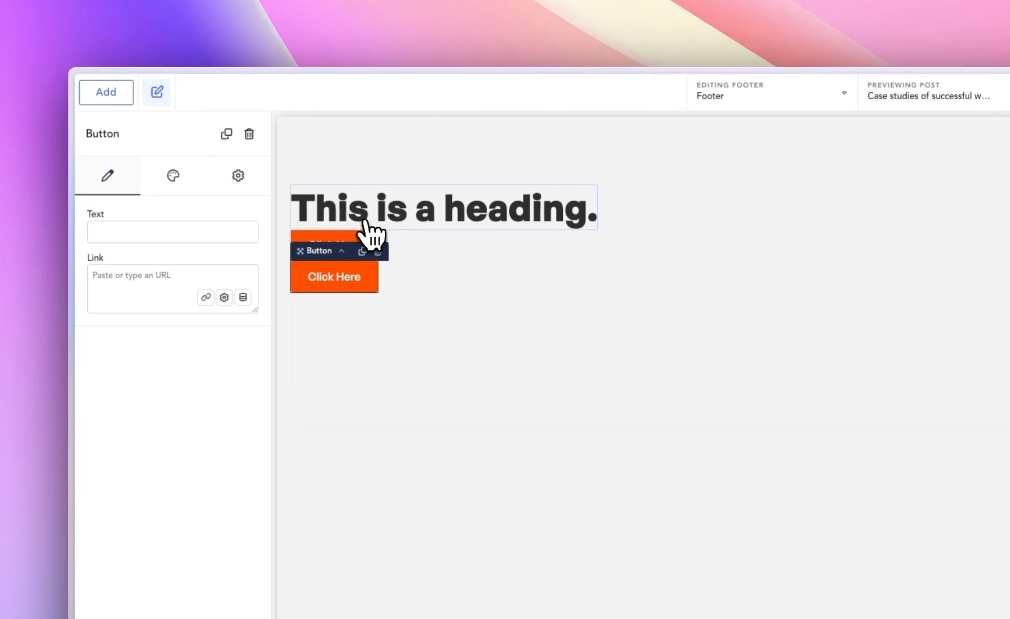
# - Set the container width of the outer div around the heading and buttons to 100%
pyautogui.click(494, 265)
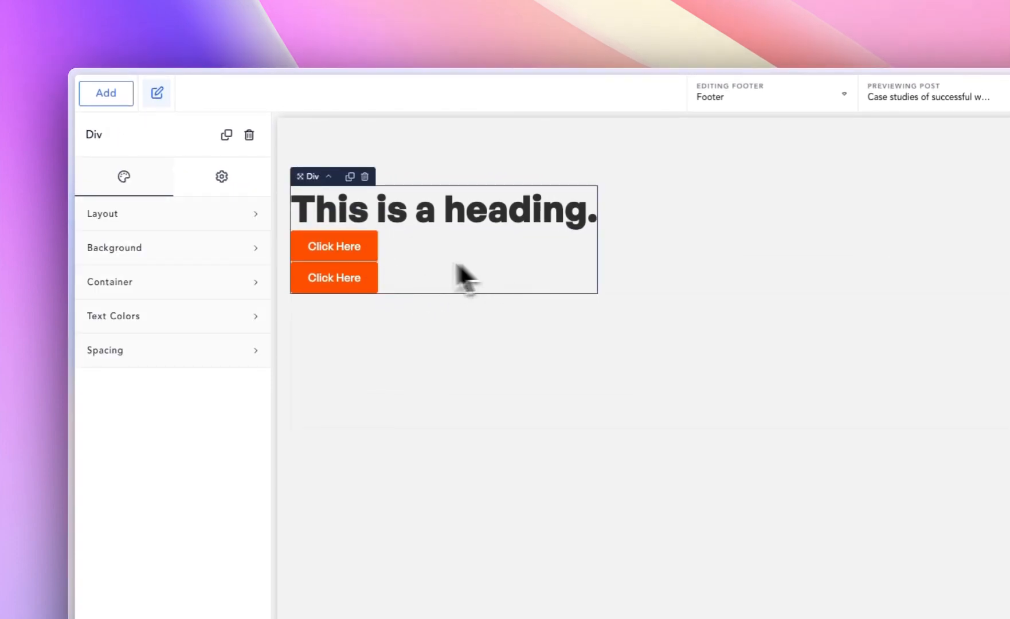
pyautogui.click(141, 298)
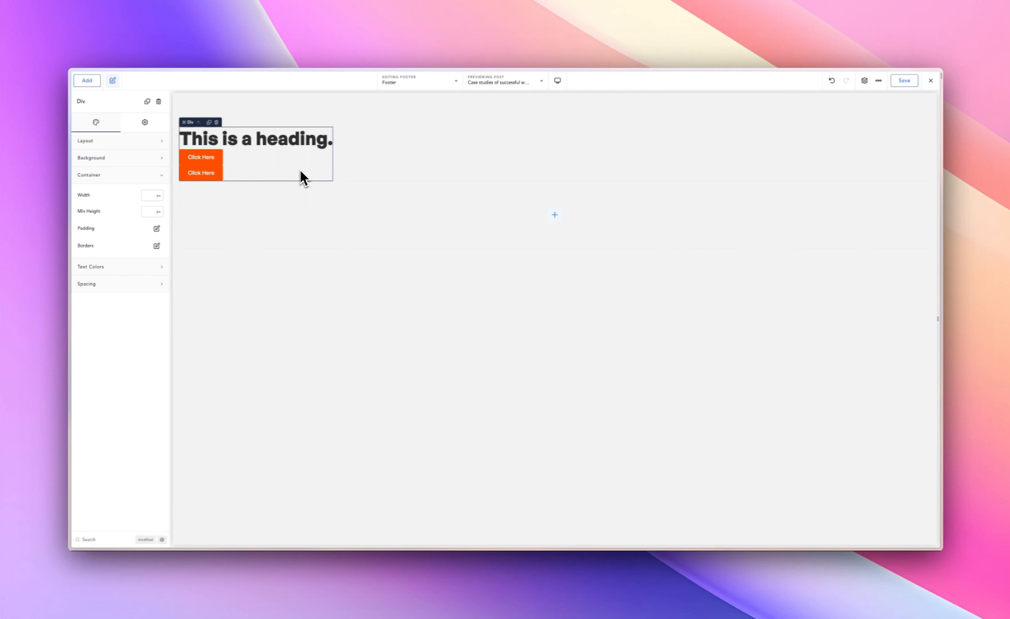
pyautogui.click(148, 195)
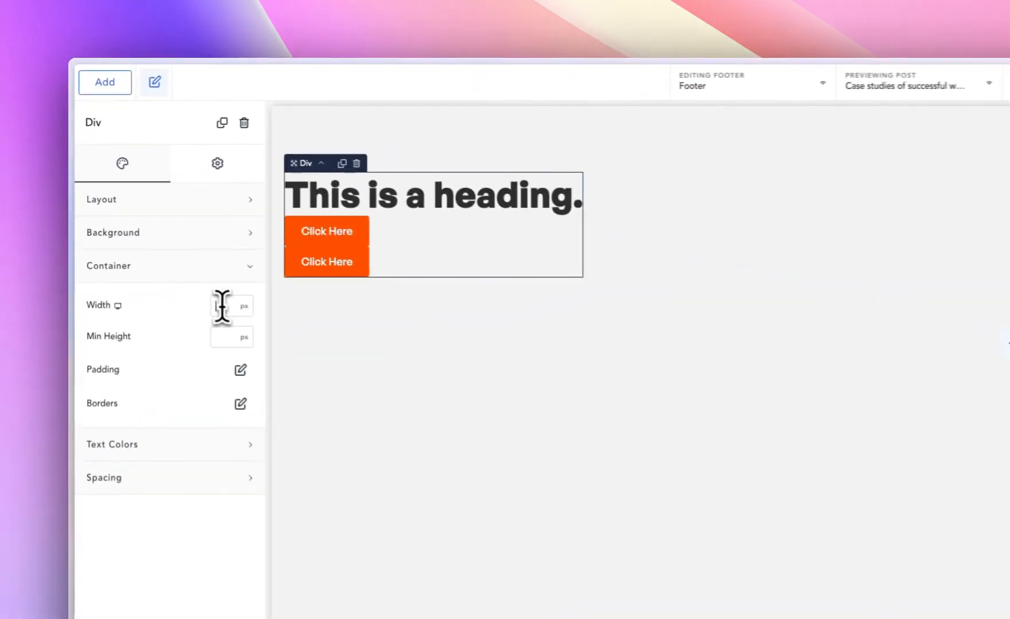
pyautogui.write('100%')
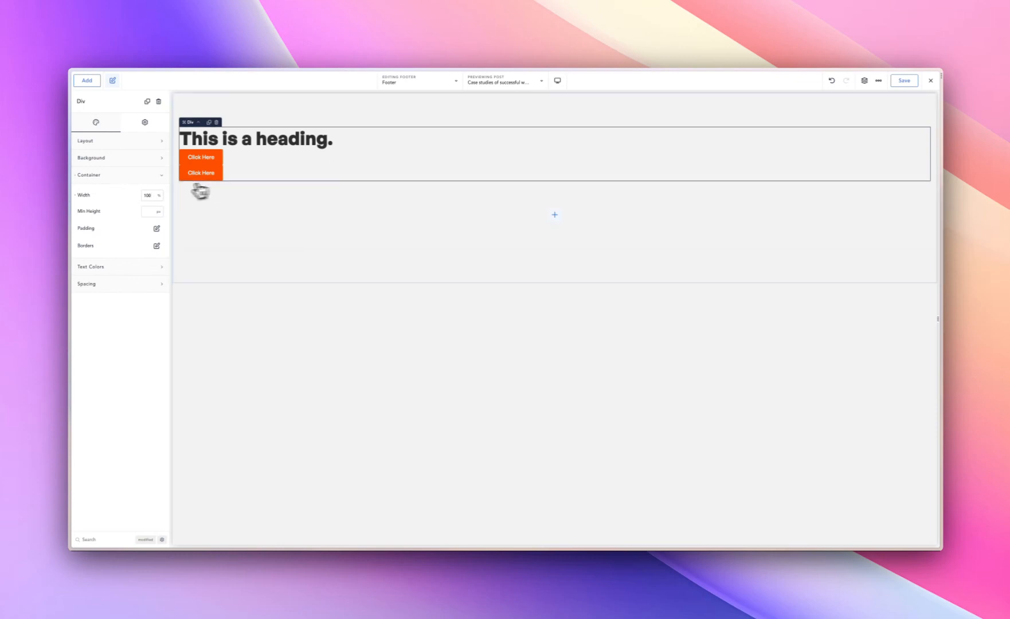
# - Lay out the outer div horizontally with Space Between alignment and Middle vertical alignment
pyautogui.click(137, 141)
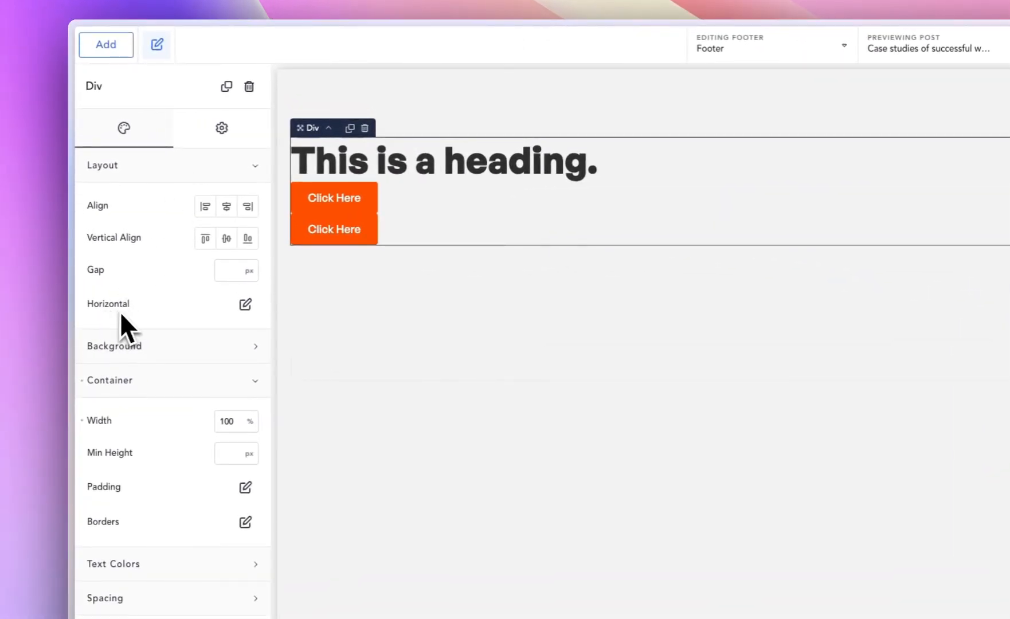
pyautogui.click(246, 305)
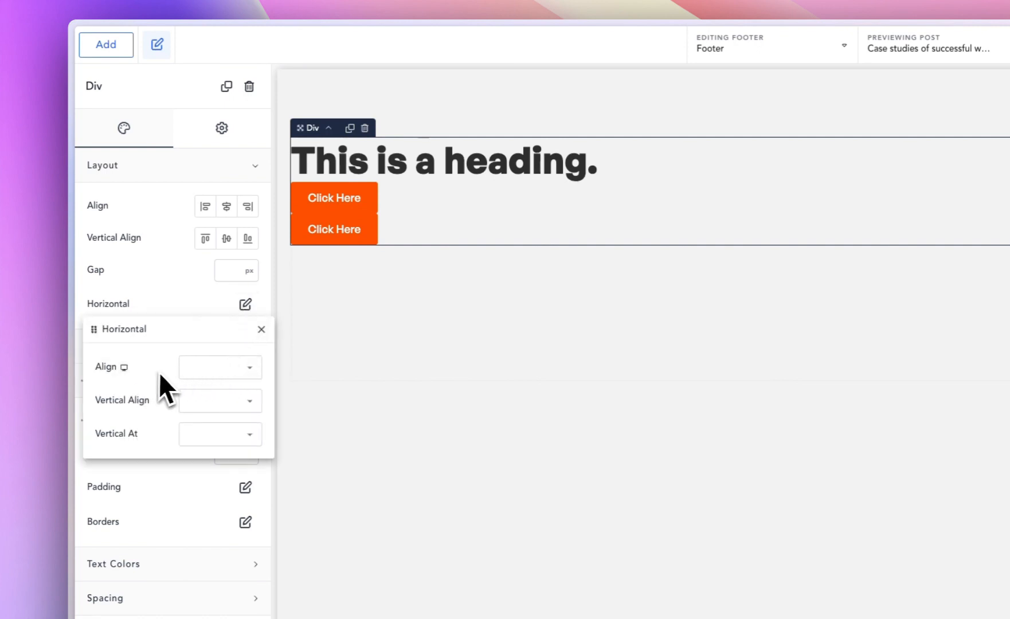
pyautogui.click(202, 370)
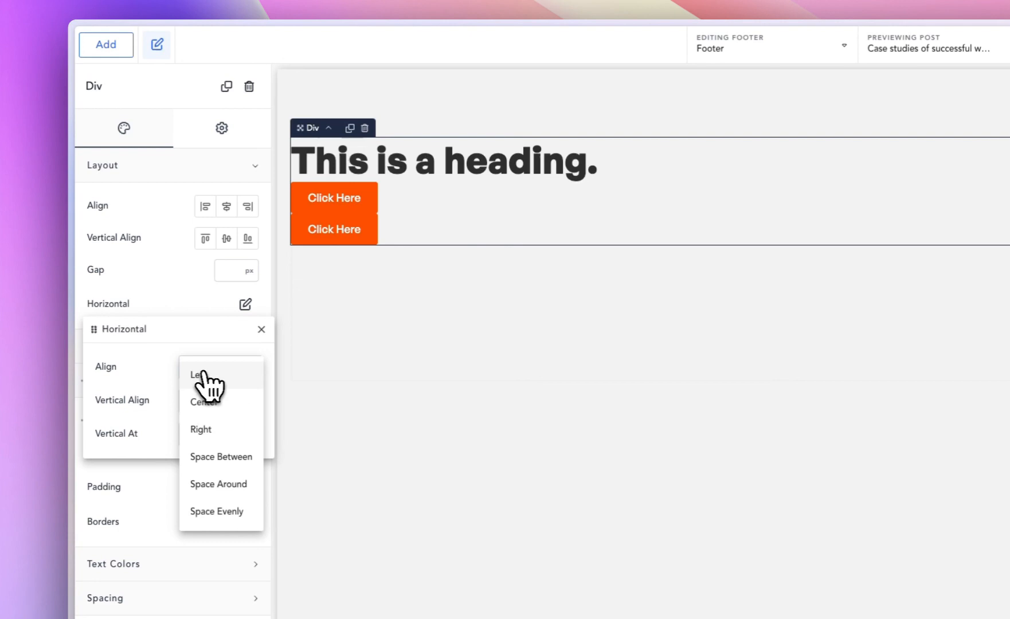
pyautogui.click(226, 457)
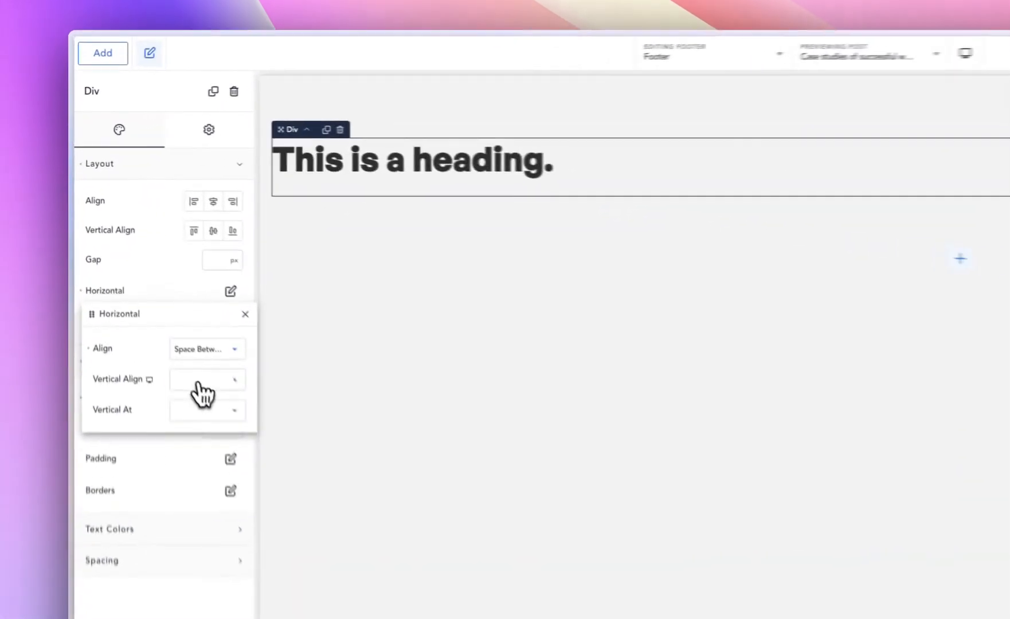
pyautogui.click(141, 259)
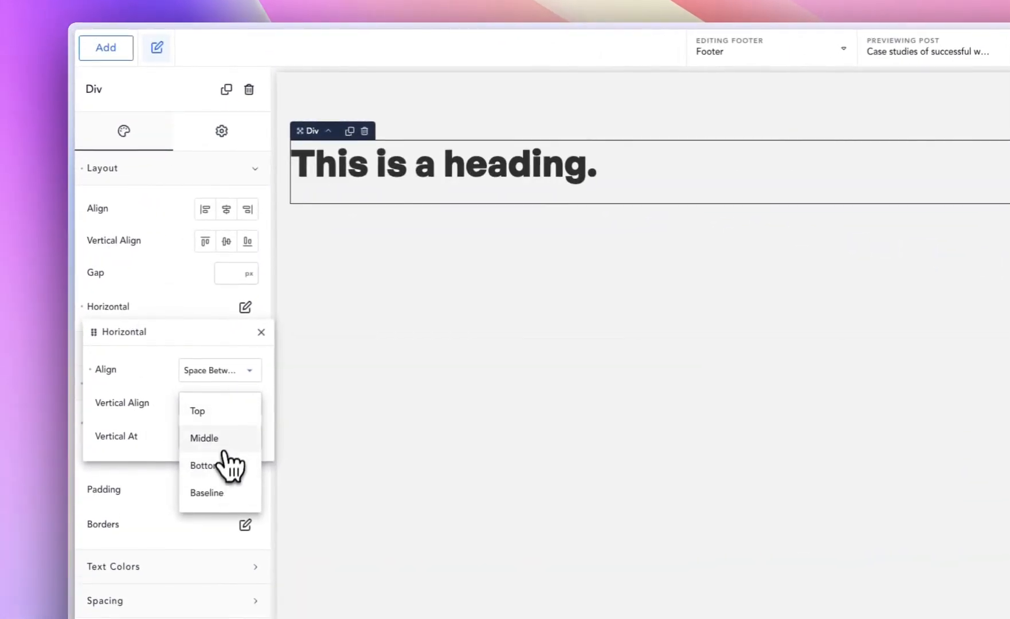
pyautogui.click(226, 438)
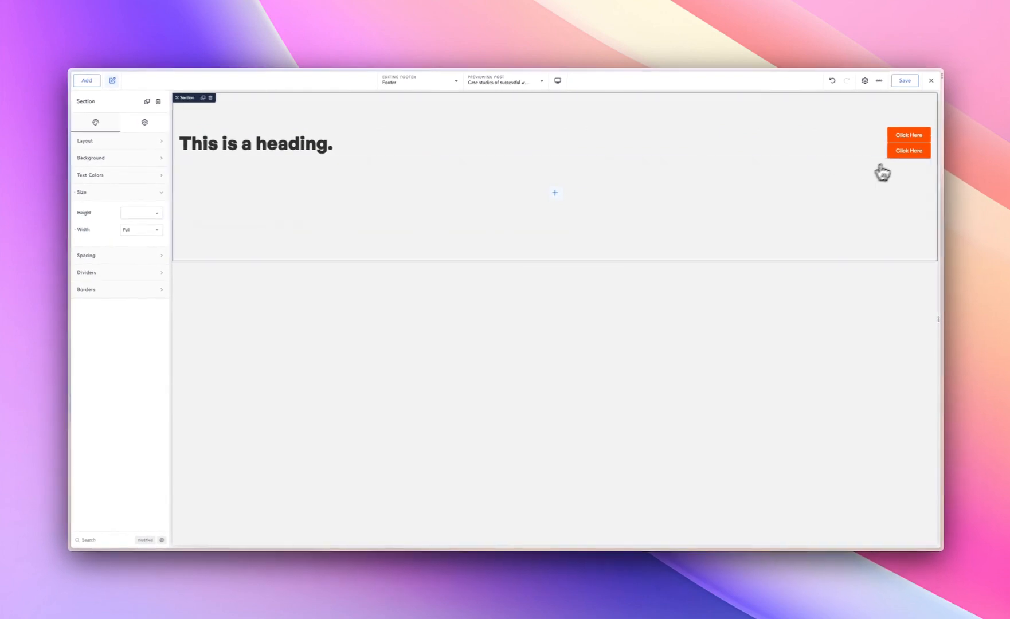
# - Show the page structure and lay out the inner div's two buttons horizontally with Center alignment and a gap between them
pyautogui.click(901, 143)
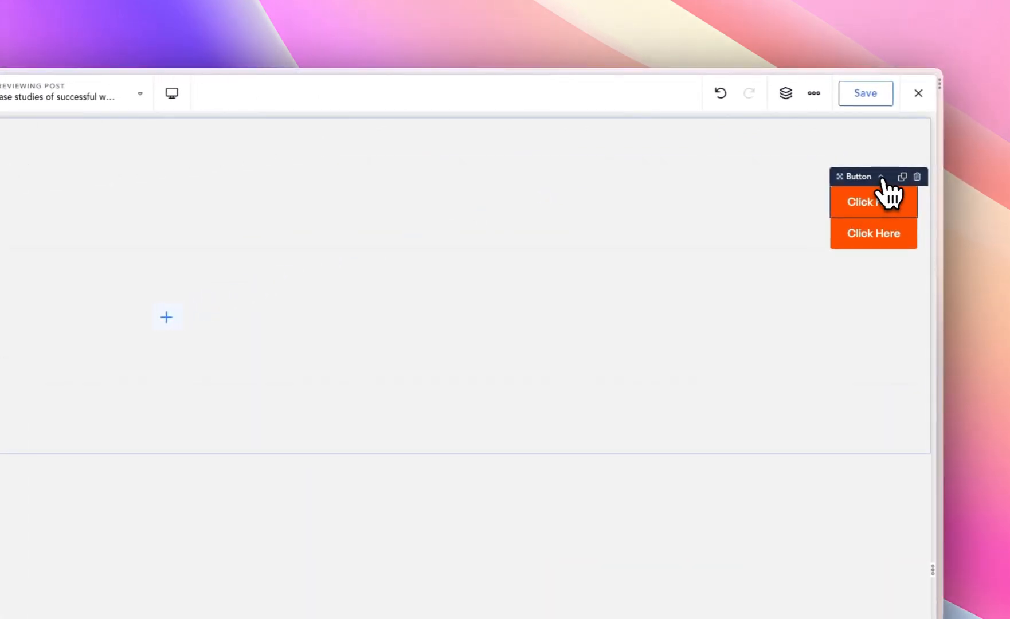
pyautogui.click(882, 177)
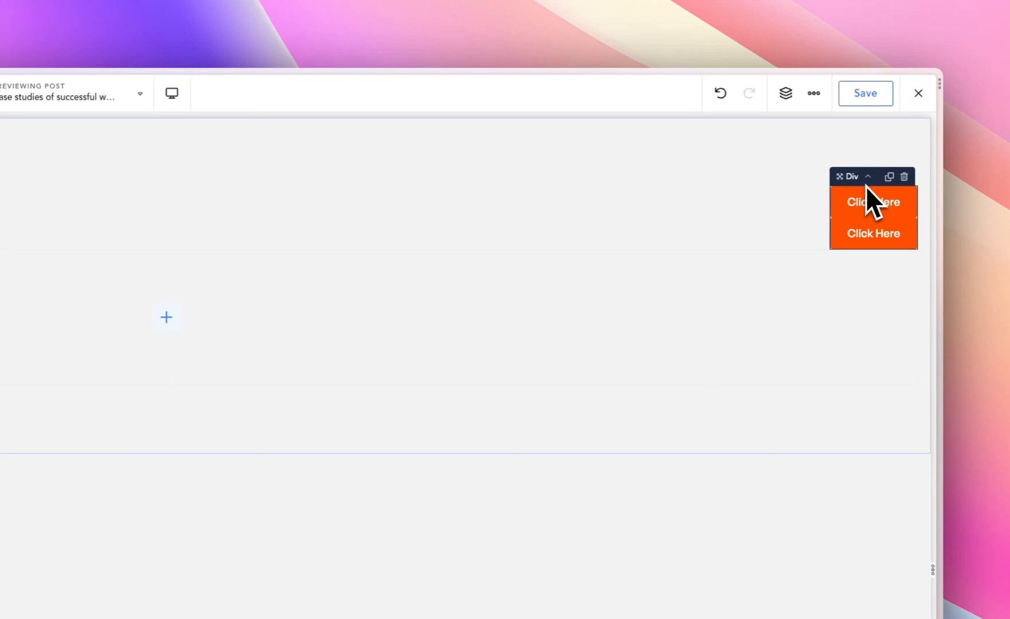
pyautogui.click(788, 95)
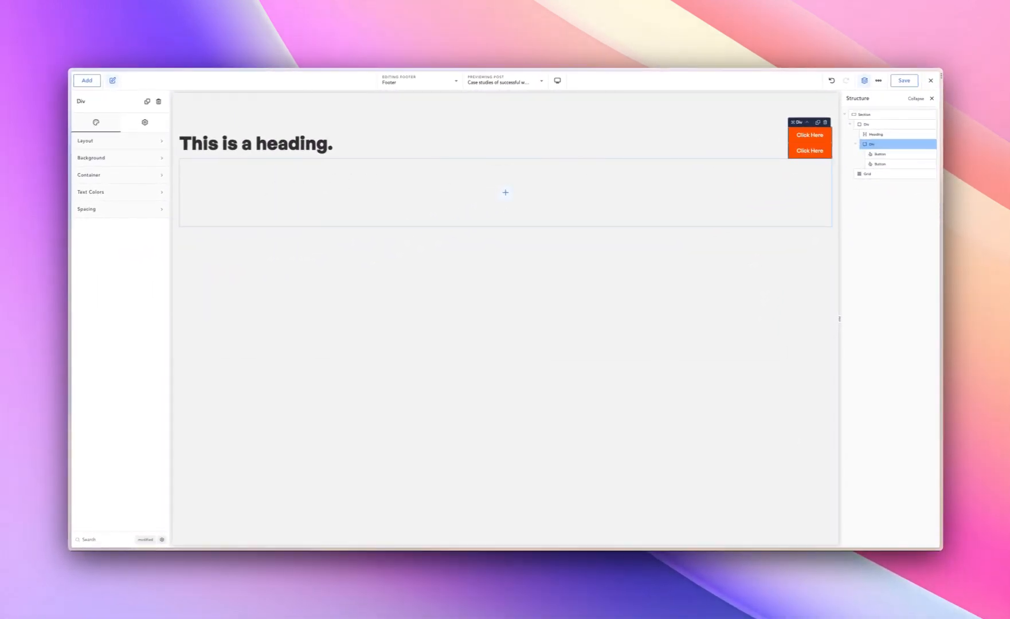
pyautogui.click(131, 141)
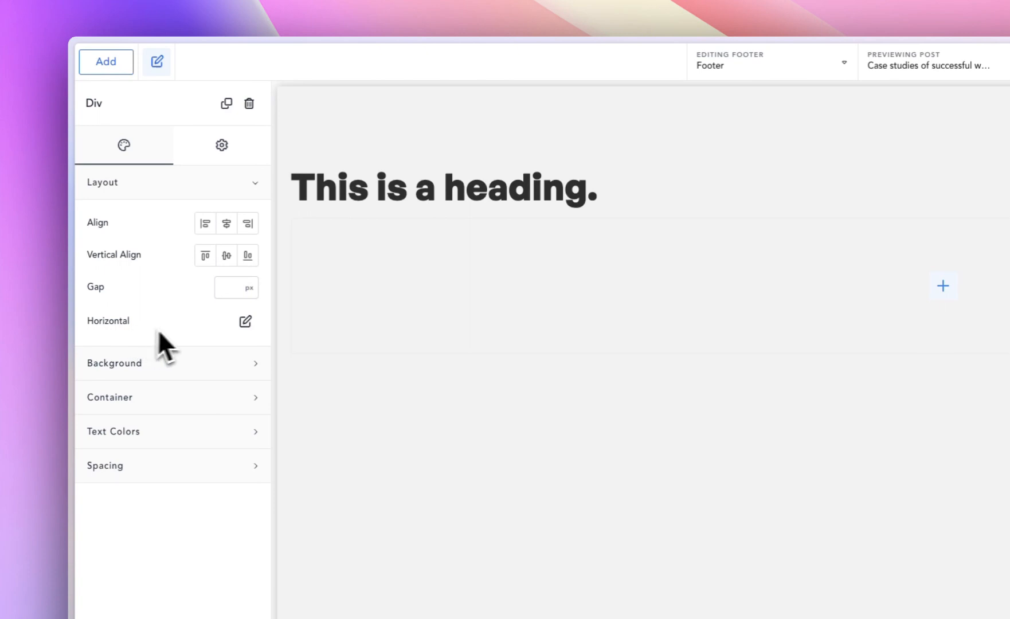
pyautogui.click(246, 321)
pyautogui.click(215, 382)
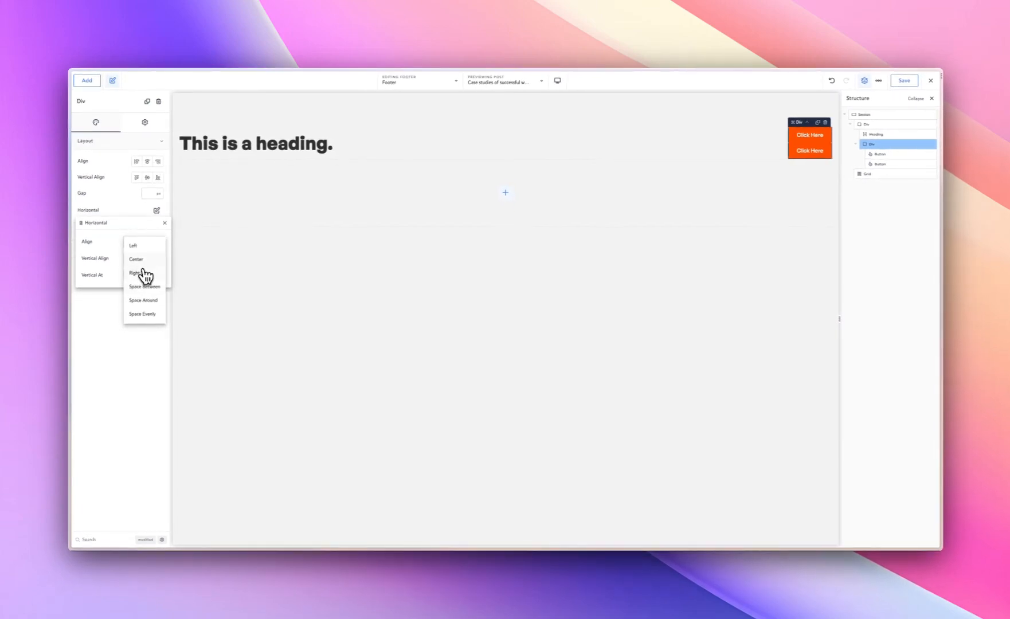
pyautogui.click(137, 260)
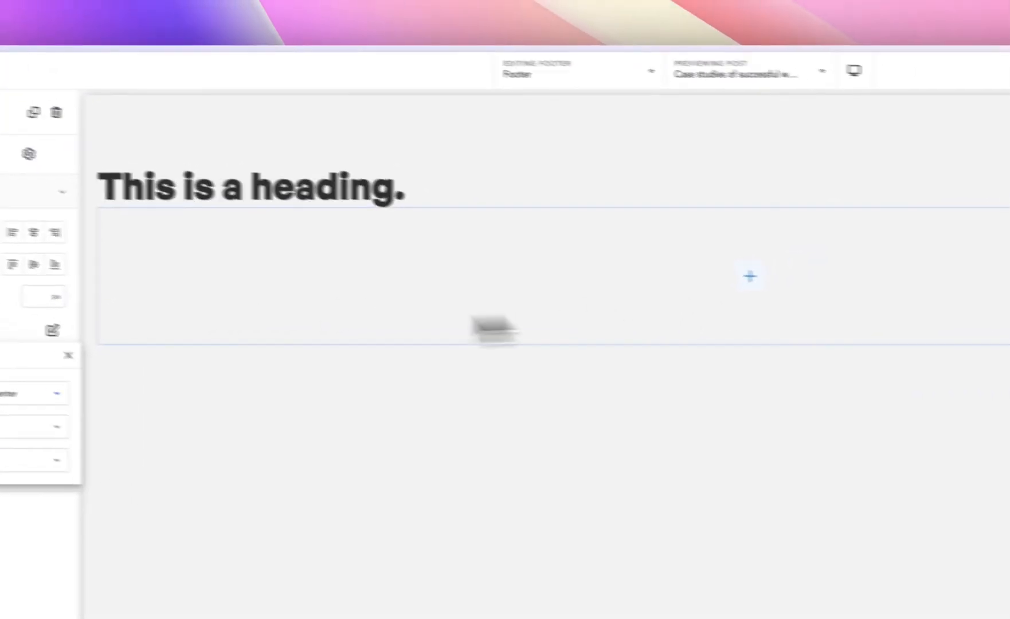
pyautogui.click(207, 318)
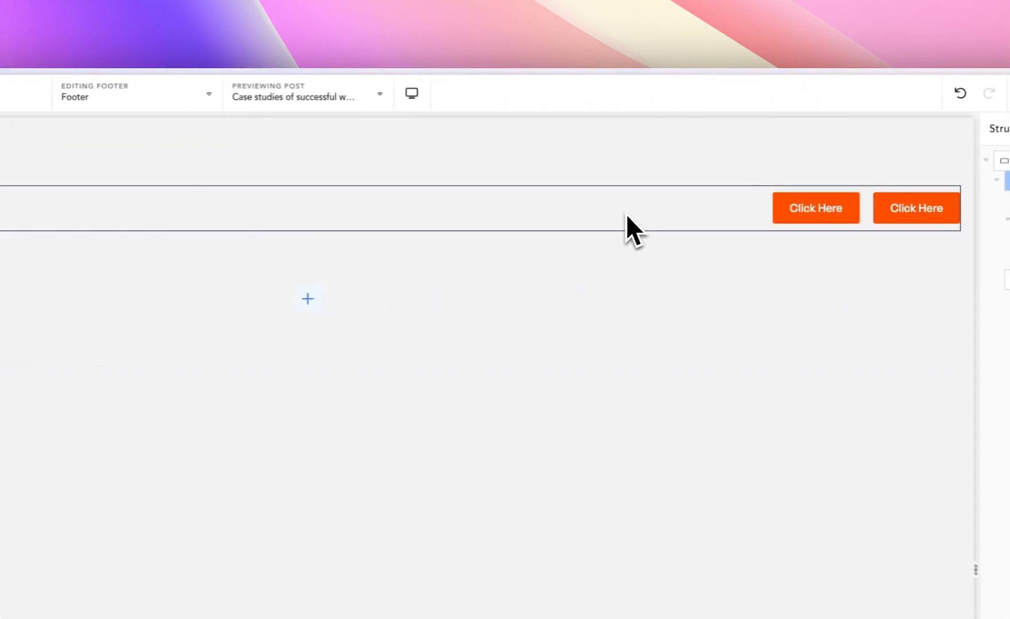
# - Switch to the Dribbble page to compare the reference footer, return to the Breakdance editor, and inspect the section, outer div and grid
pyautogui.moveTo(72, 244)
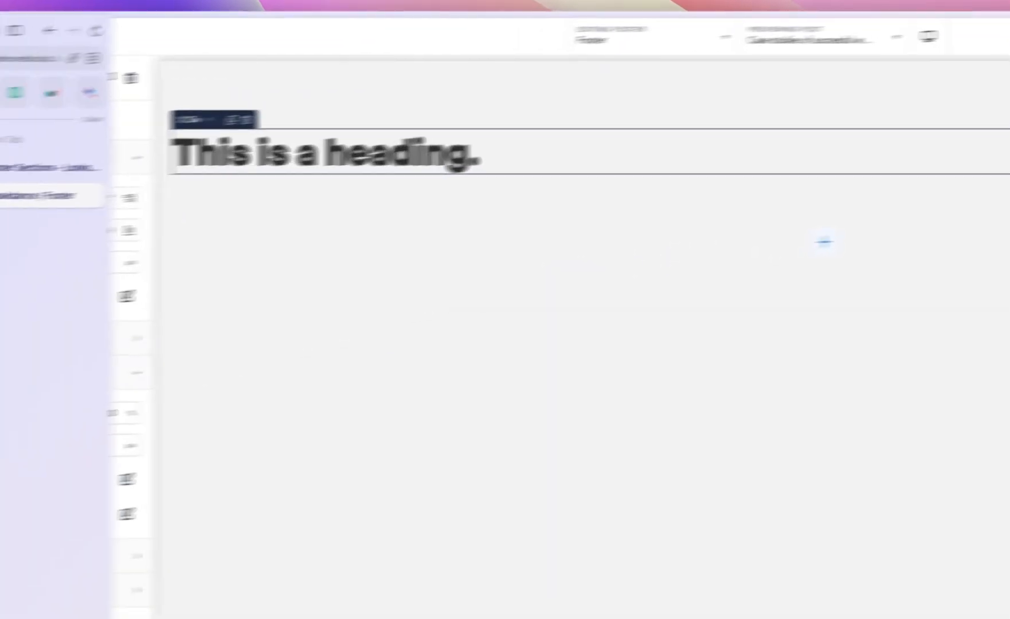
pyautogui.click(157, 164)
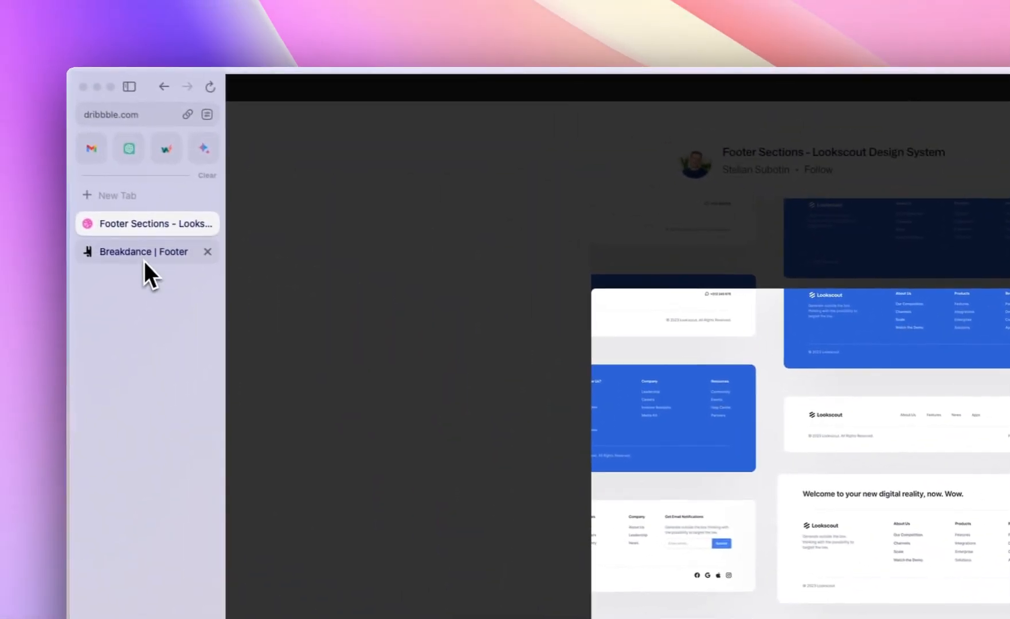
pyautogui.click(144, 265)
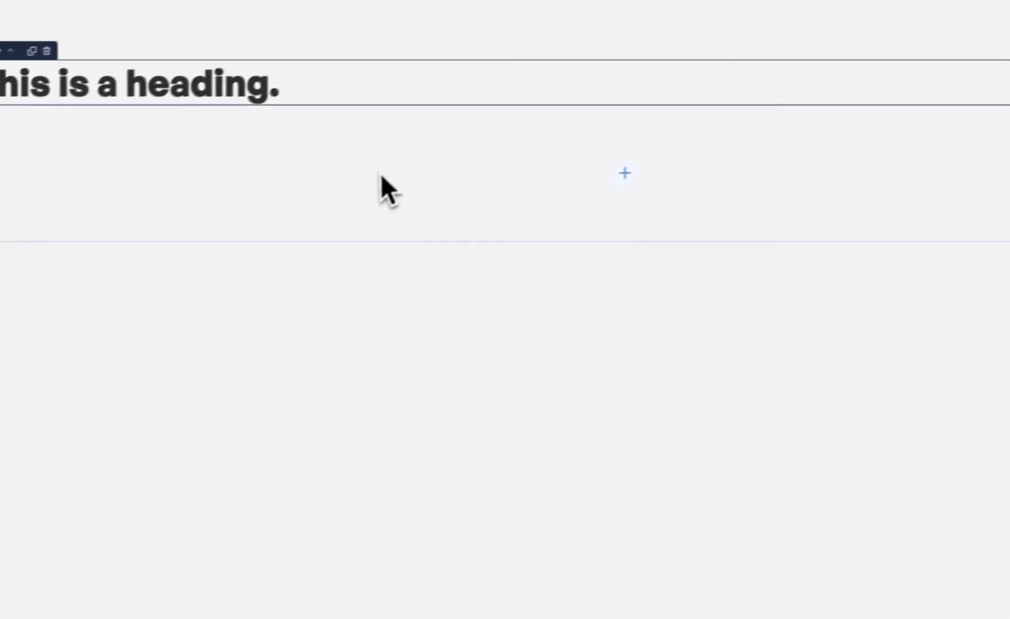
pyautogui.click(499, 32)
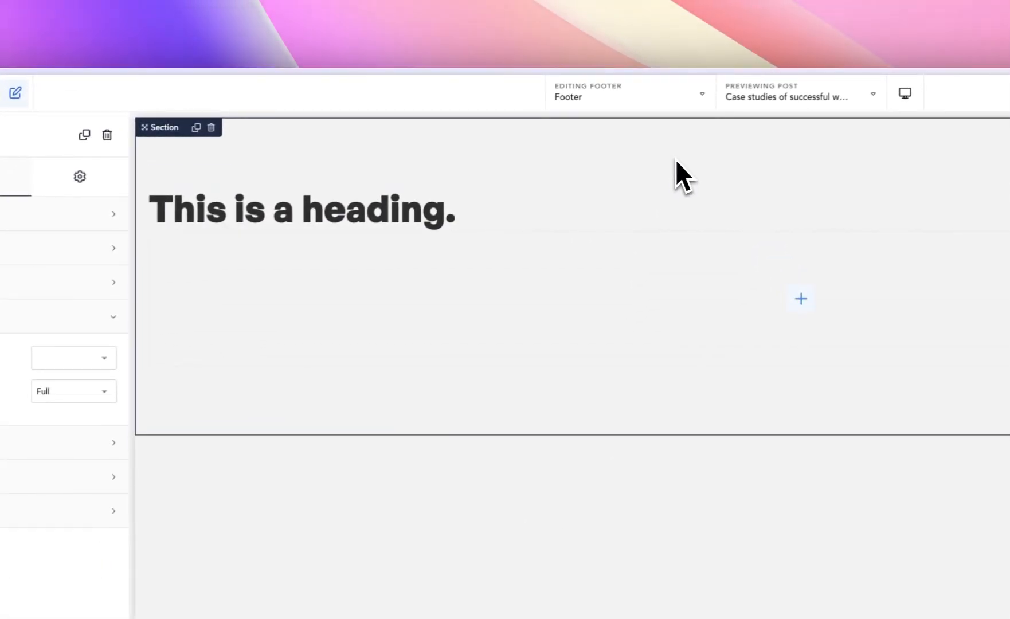
pyautogui.click(667, 223)
pyautogui.click(667, 265)
pyautogui.click(672, 222)
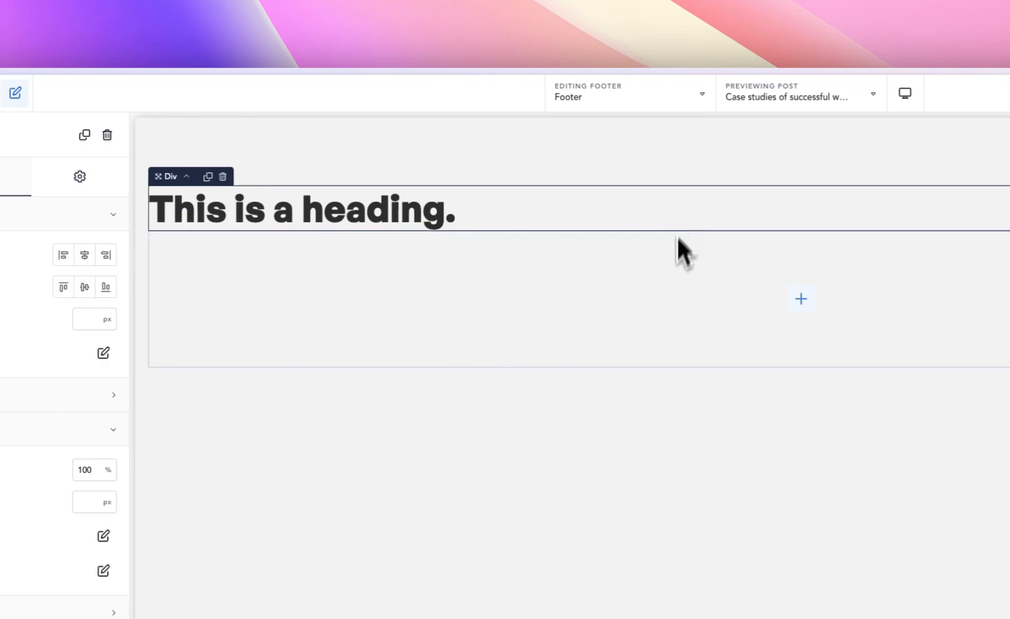
pyautogui.click(678, 258)
# - Set the footer section's layout gap to 40 px
pyautogui.click(684, 154)
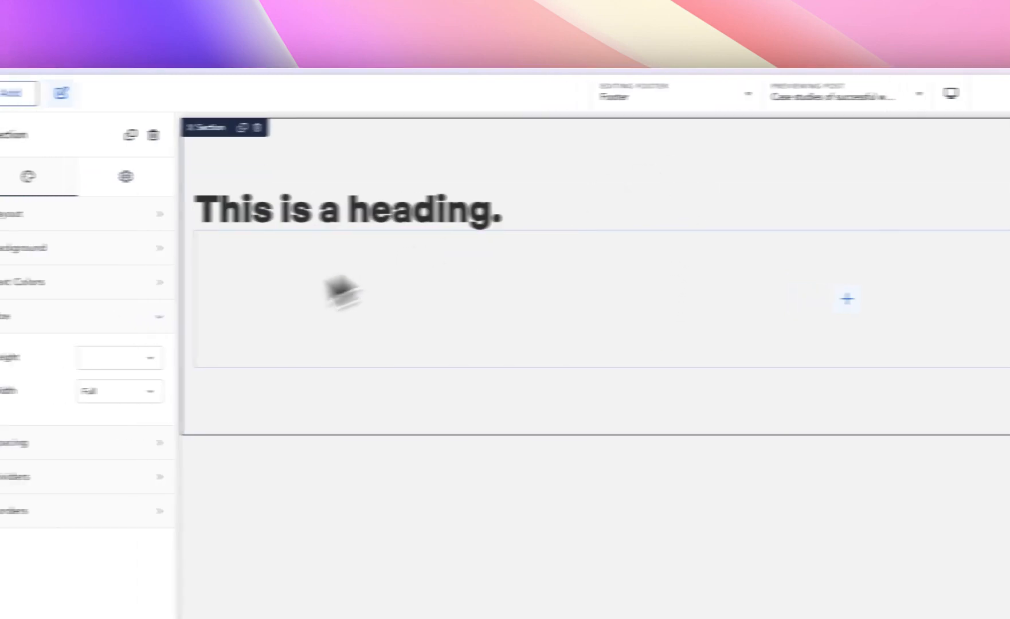
pyautogui.click(171, 218)
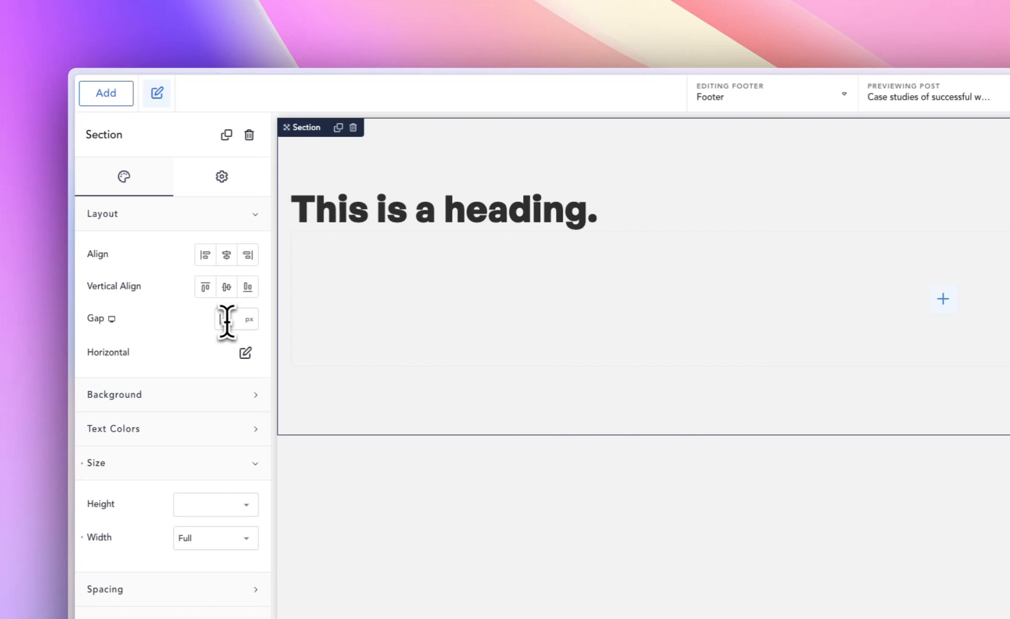
pyautogui.write('40')
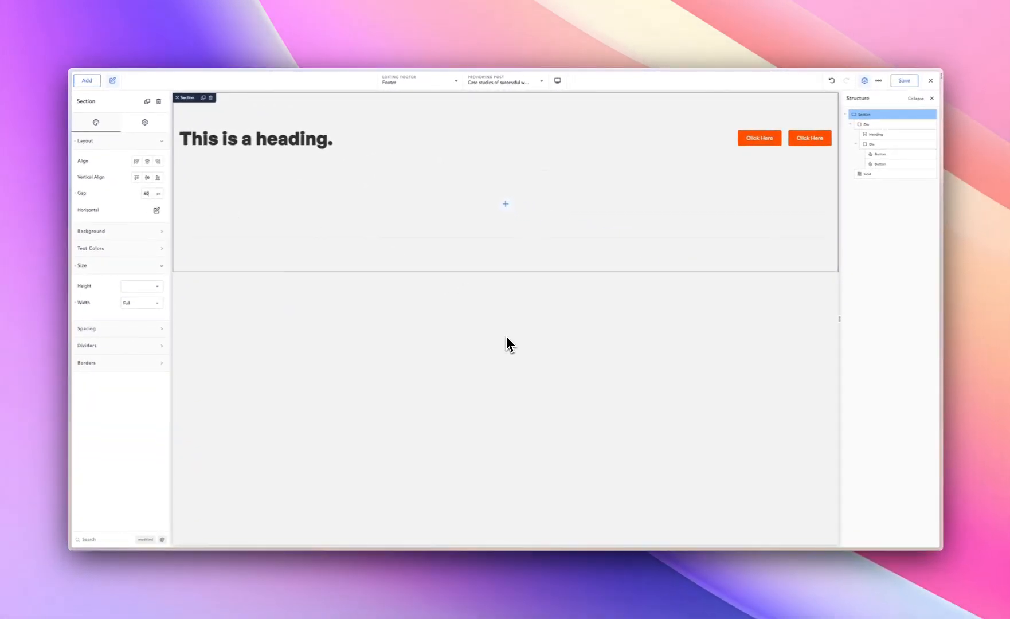
# - Switch to the Dribbble page to check the reference footer, return to the Breakdance editor, and reset the section's Full width setting to its default
pyautogui.moveTo(74, 232)
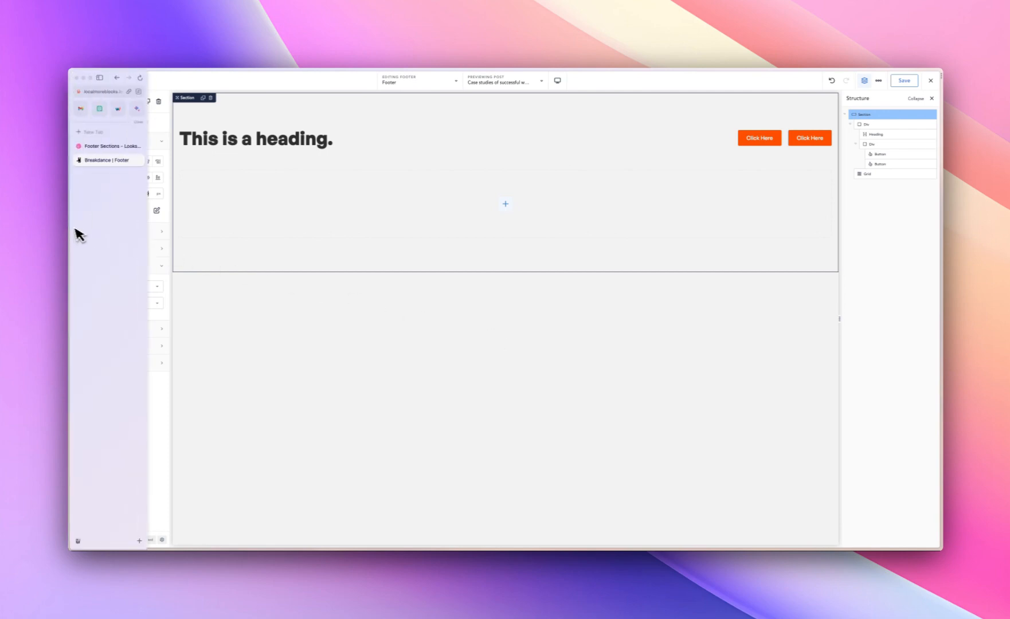
pyautogui.click(106, 144)
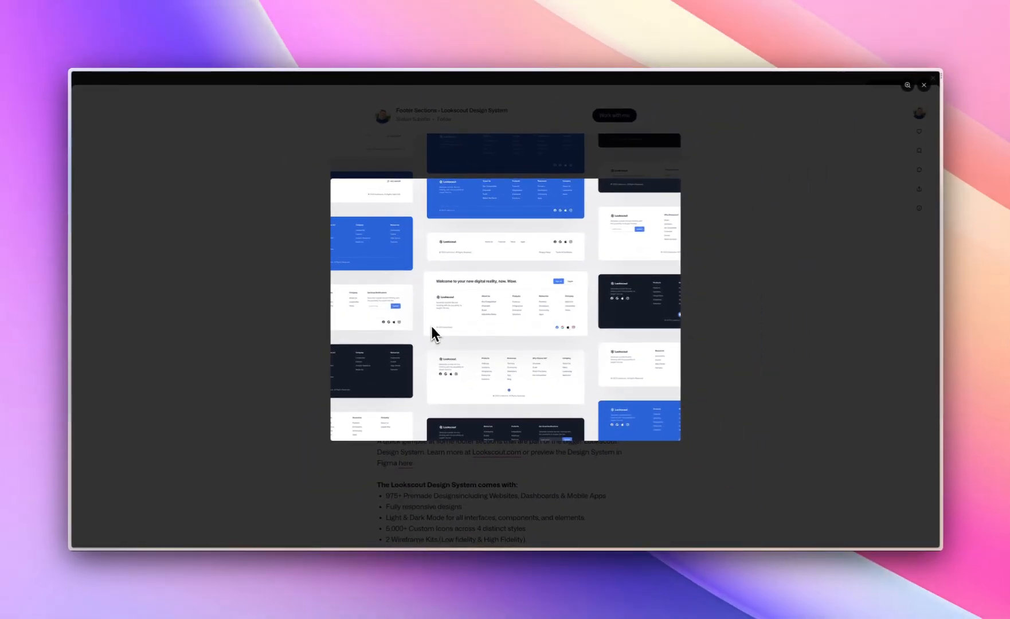
pyautogui.moveTo(83, 189)
pyautogui.click(88, 163)
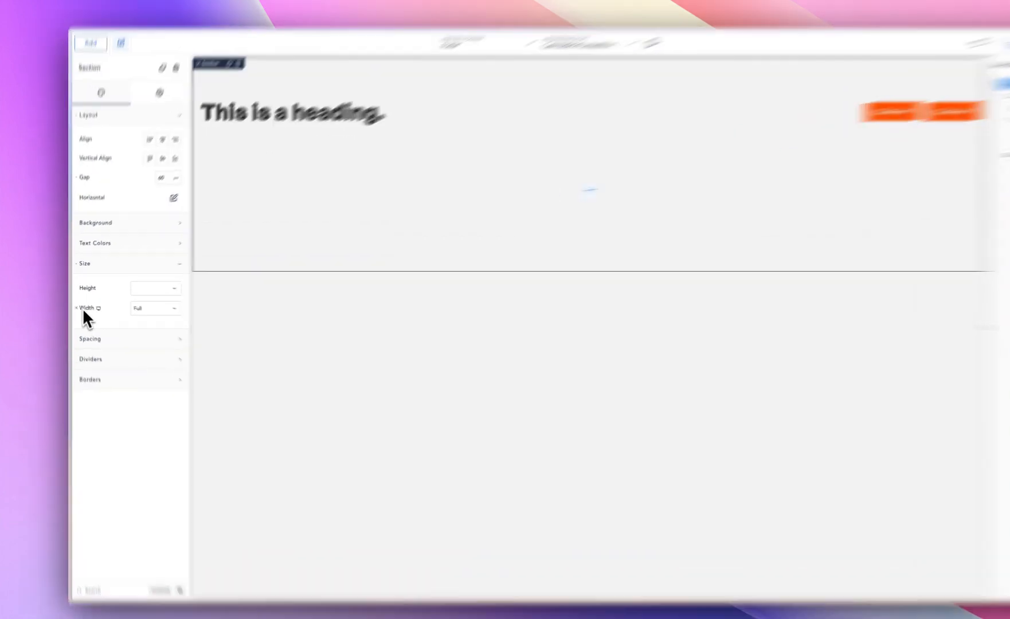
pyautogui.click(75, 302)
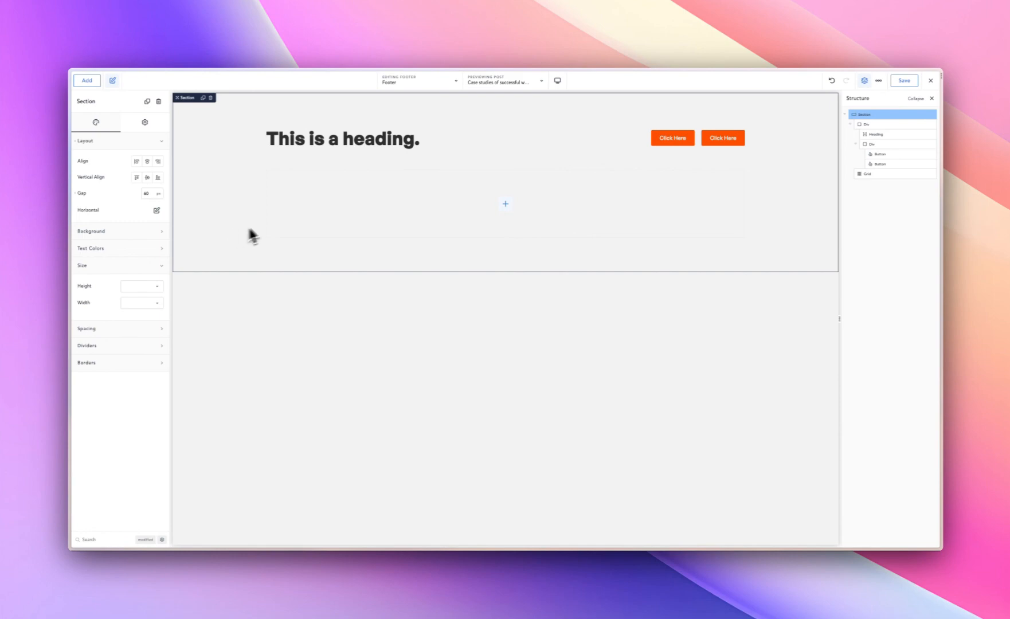
# - Set the grid to 5 items per row, checking the column count against the Dribbble reference footer and returning to the Breakdance editor
pyautogui.click(339, 195)
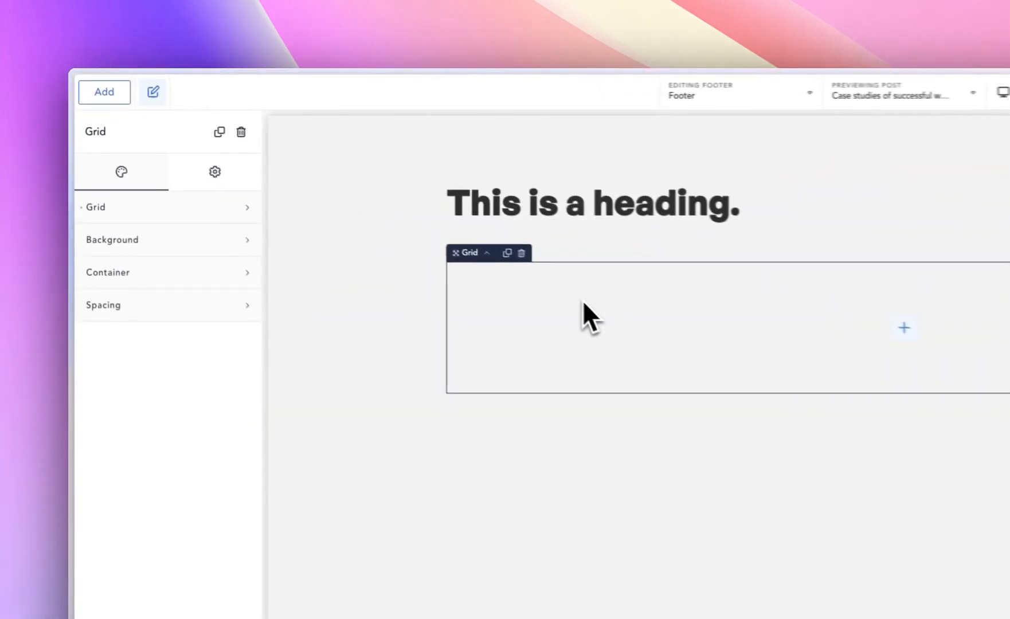
pyautogui.moveTo(95, 162)
pyautogui.click(138, 221)
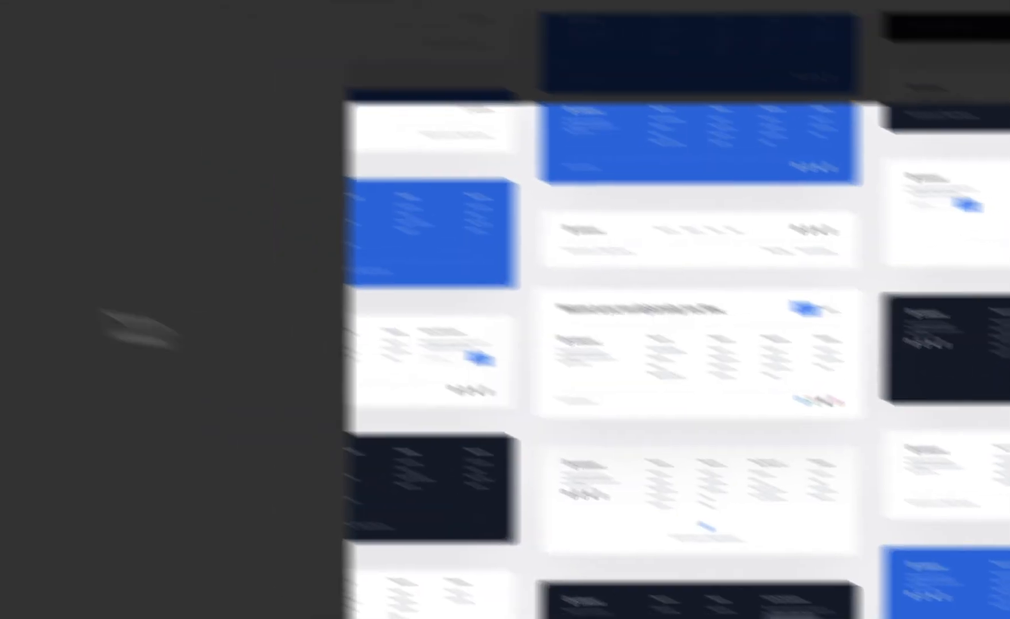
pyautogui.moveTo(61, 325)
pyautogui.click(157, 186)
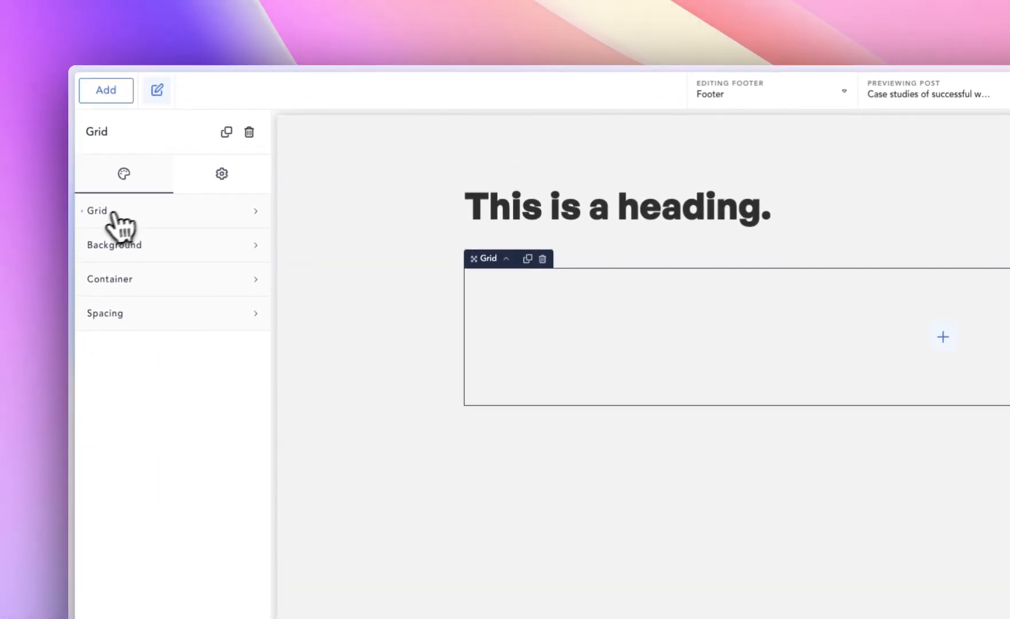
pyautogui.click(138, 227)
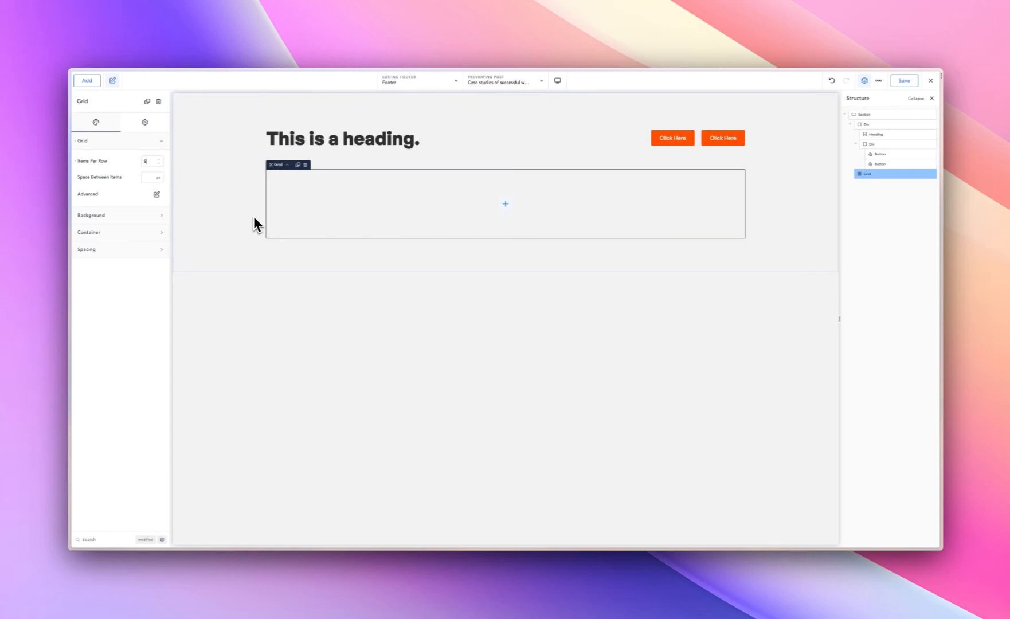
pyautogui.click(102, 158)
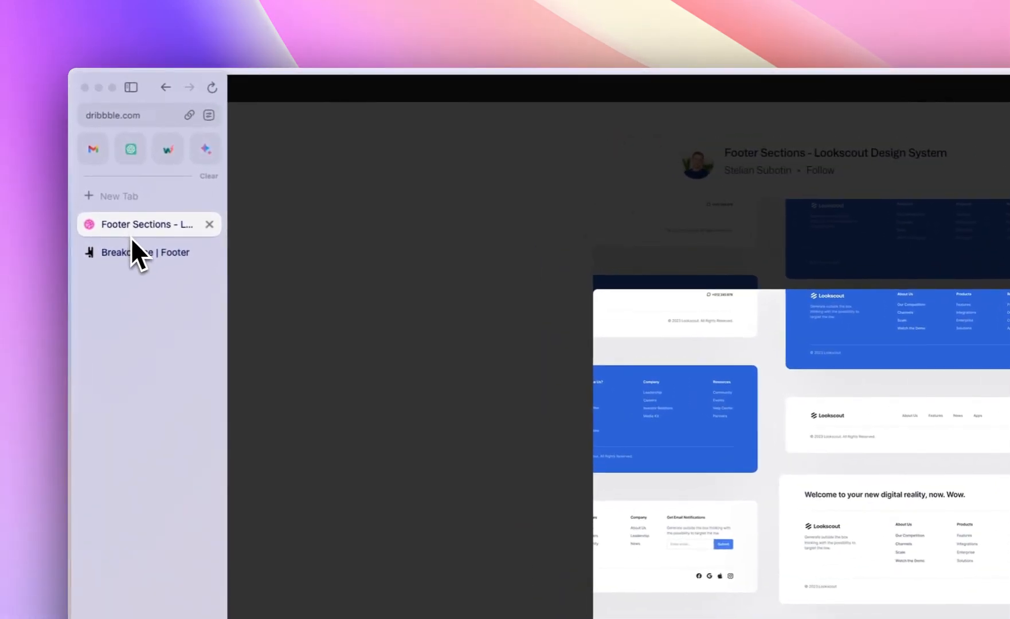
pyautogui.click(135, 253)
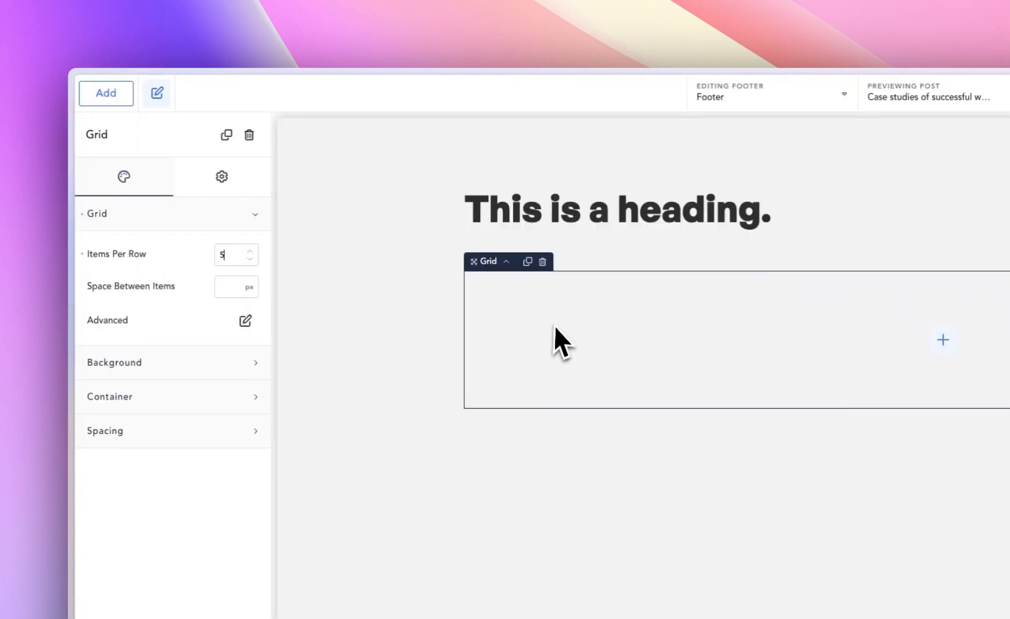
# - Add a div inside the grid and duplicate it once to make a second column
pyautogui.click(118, 96)
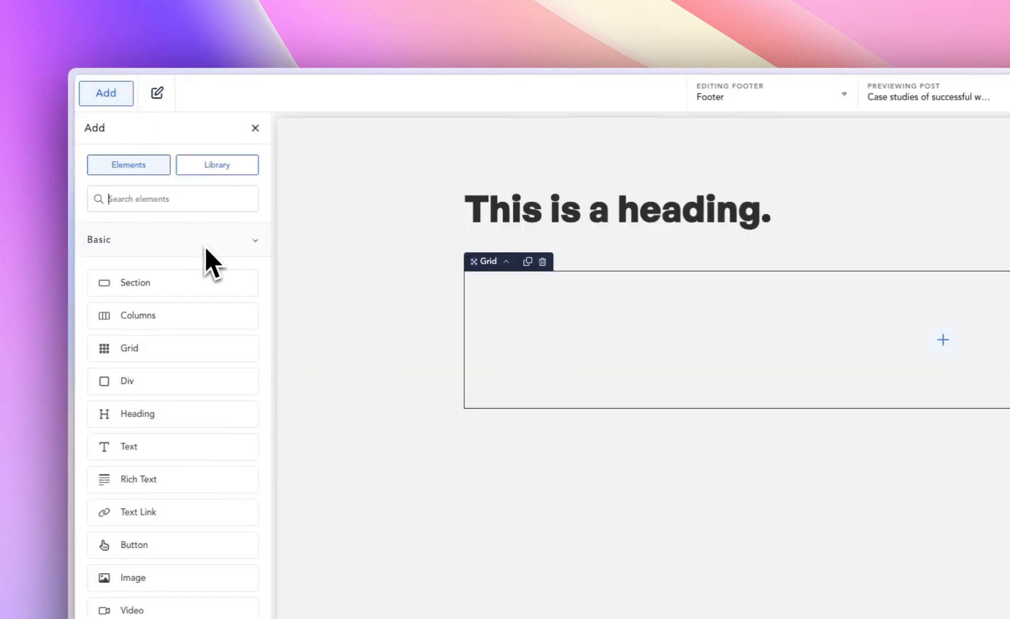
pyautogui.click(166, 381)
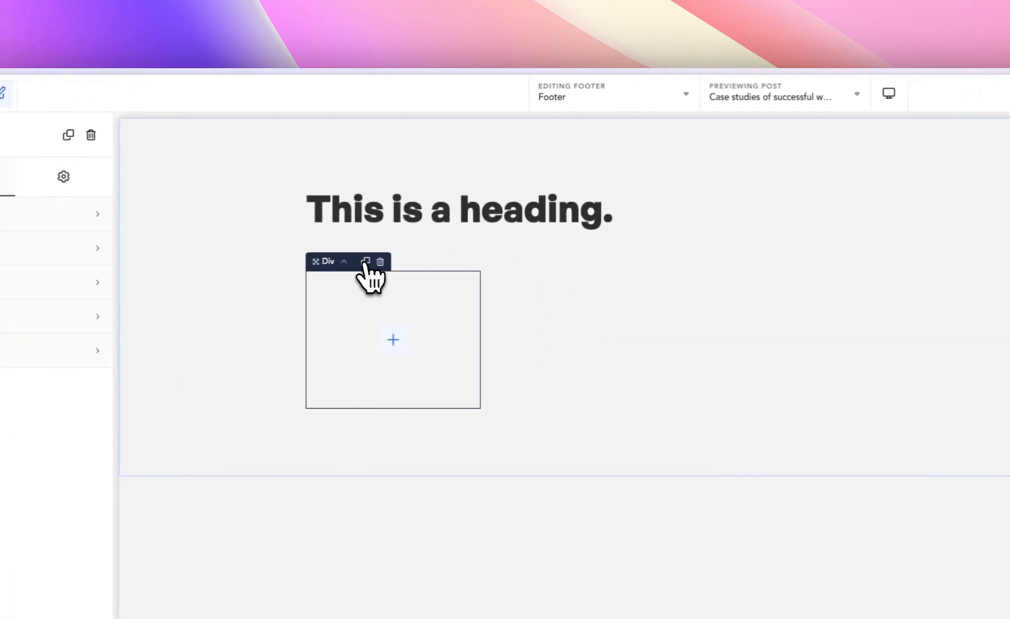
pyautogui.click(524, 262)
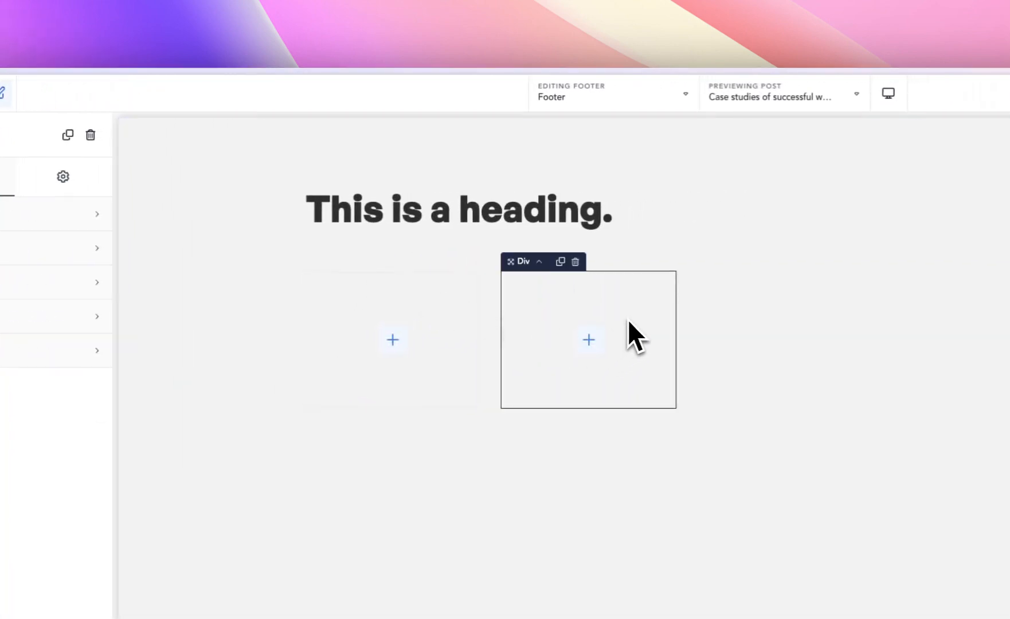
# - Check the reference on the Dribbble page, return to the Breakdance editor, and add an image and a text element to the grid's first div
pyautogui.click(437, 312)
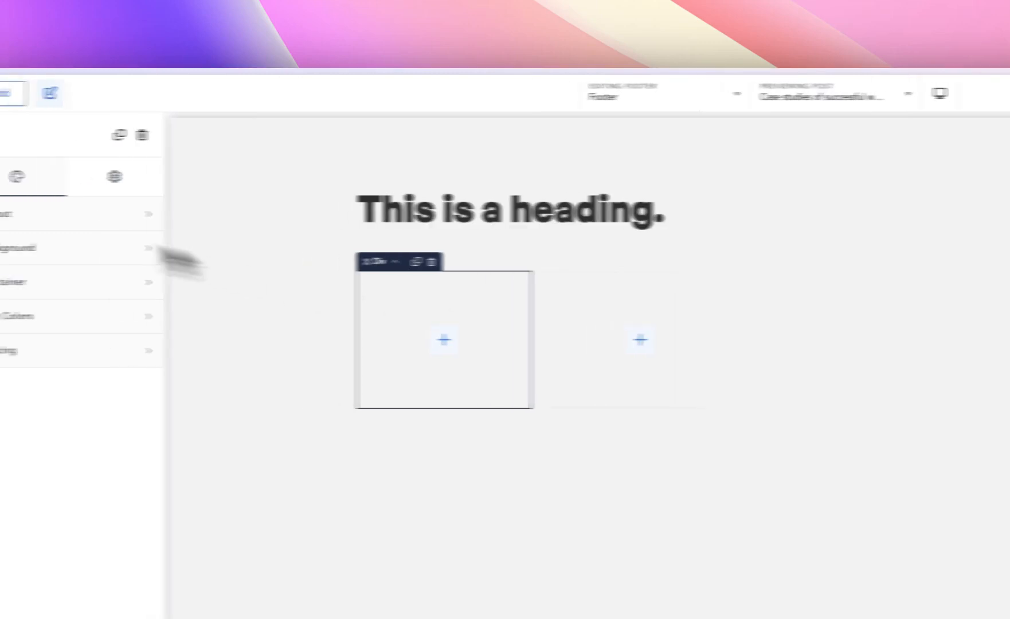
pyautogui.click(117, 225)
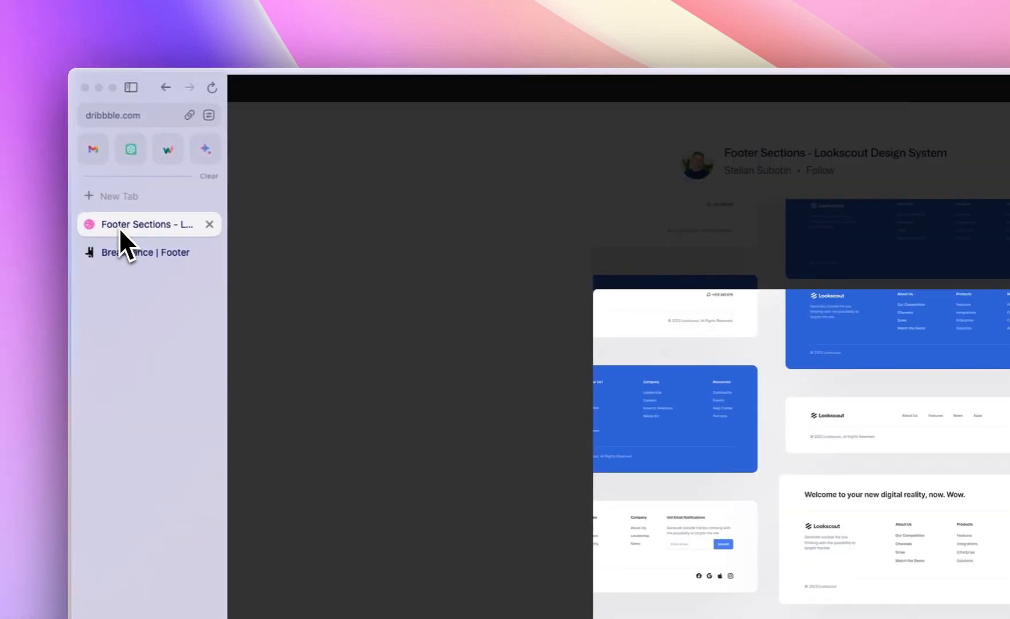
pyautogui.click(129, 253)
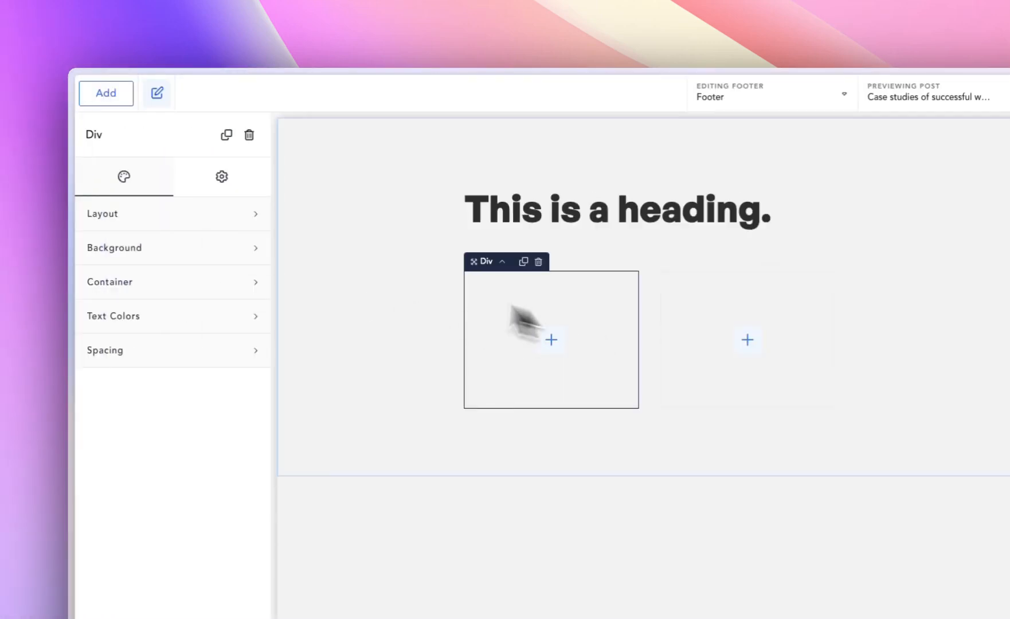
pyautogui.click(106, 94)
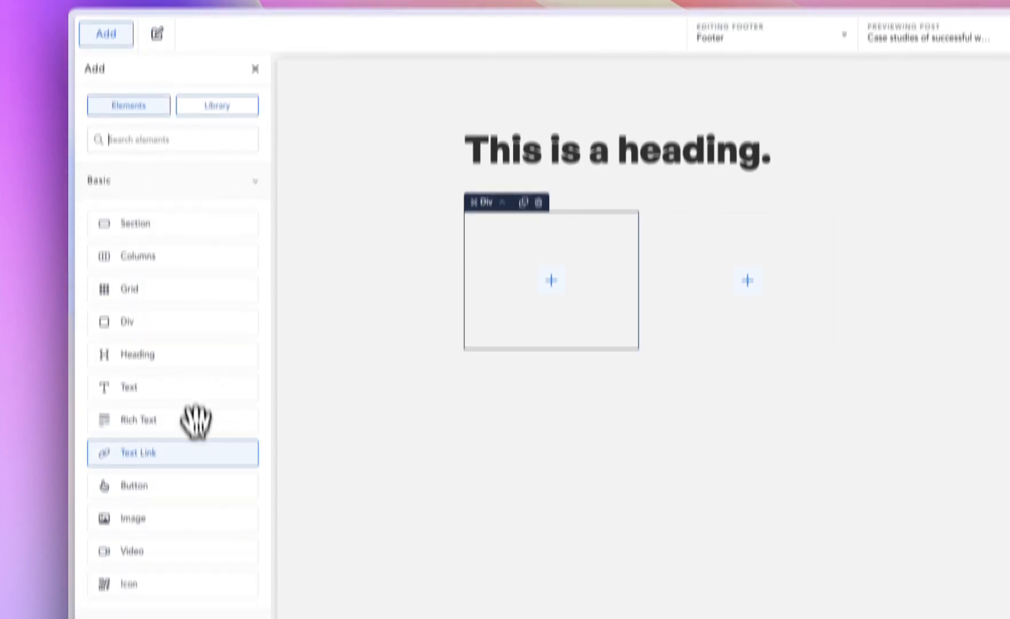
pyautogui.click(178, 465)
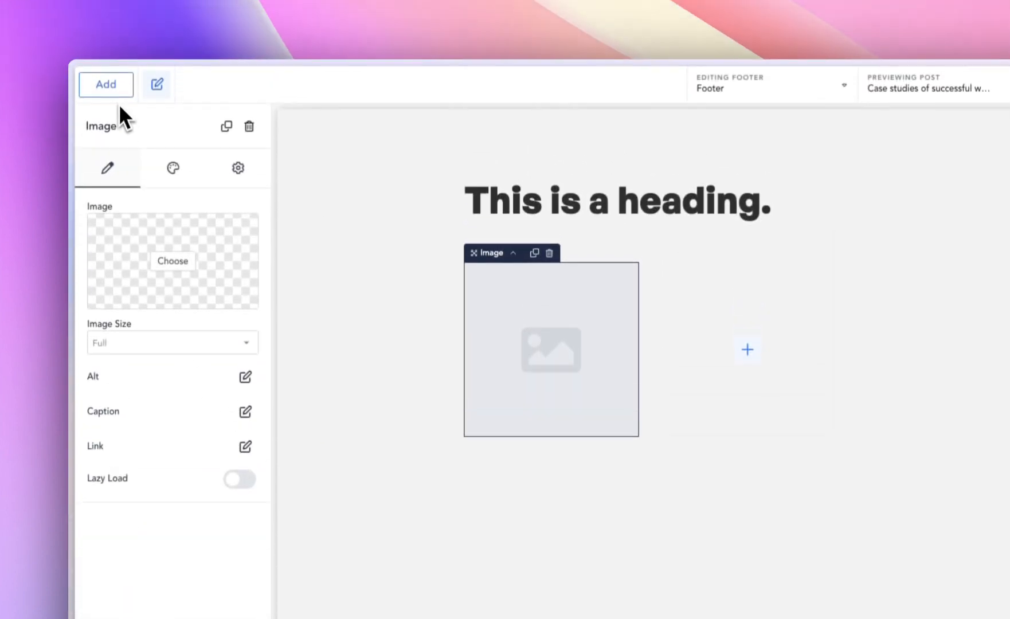
pyautogui.click(116, 98)
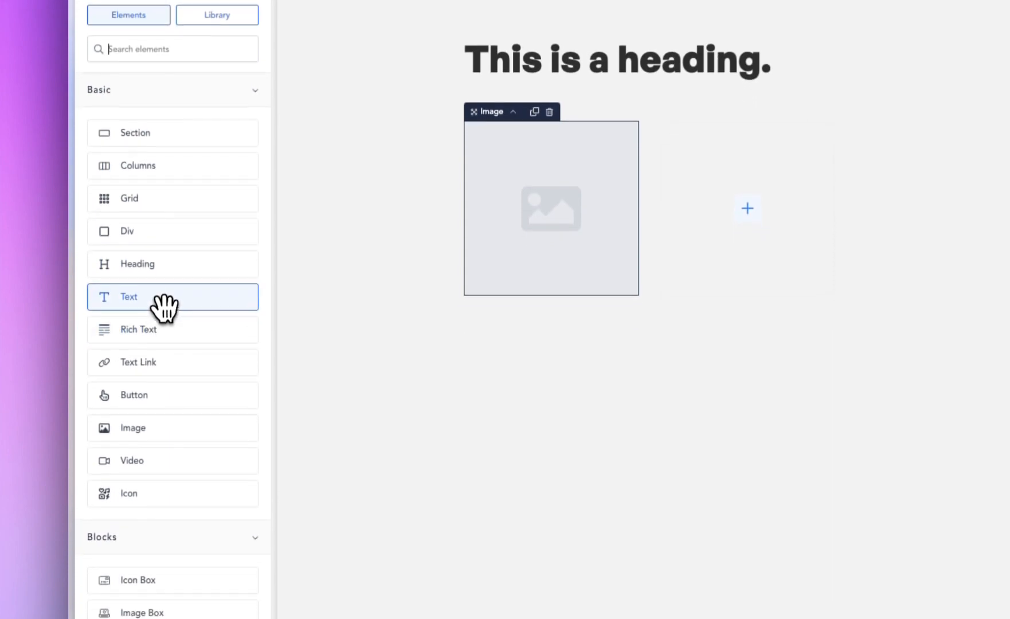
pyautogui.click(161, 447)
# - Set the layout gap of the first grid div to 20 px
pyautogui.click(618, 303)
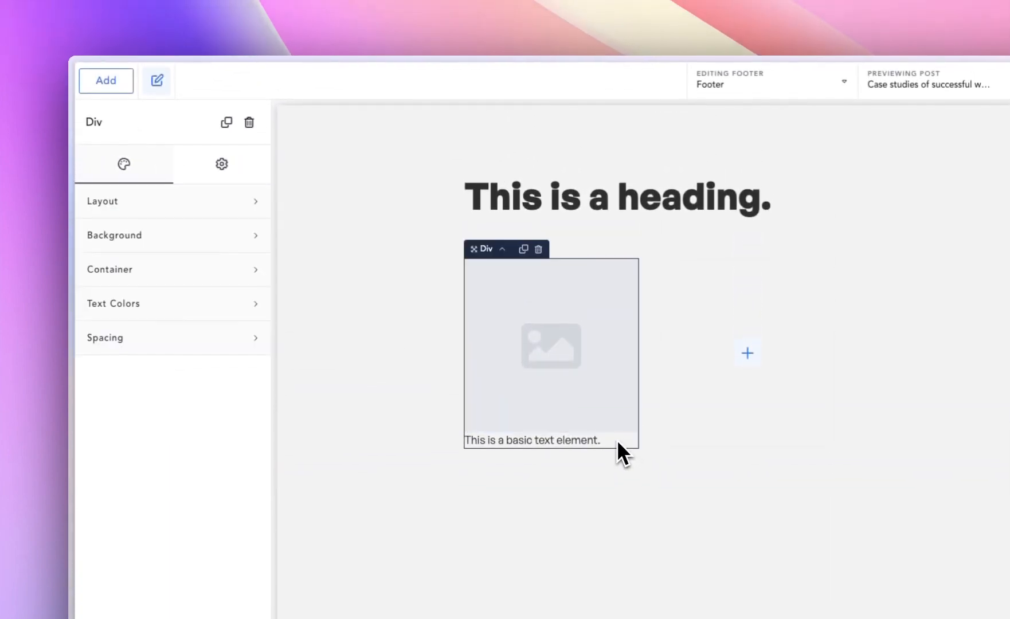
pyautogui.click(255, 201)
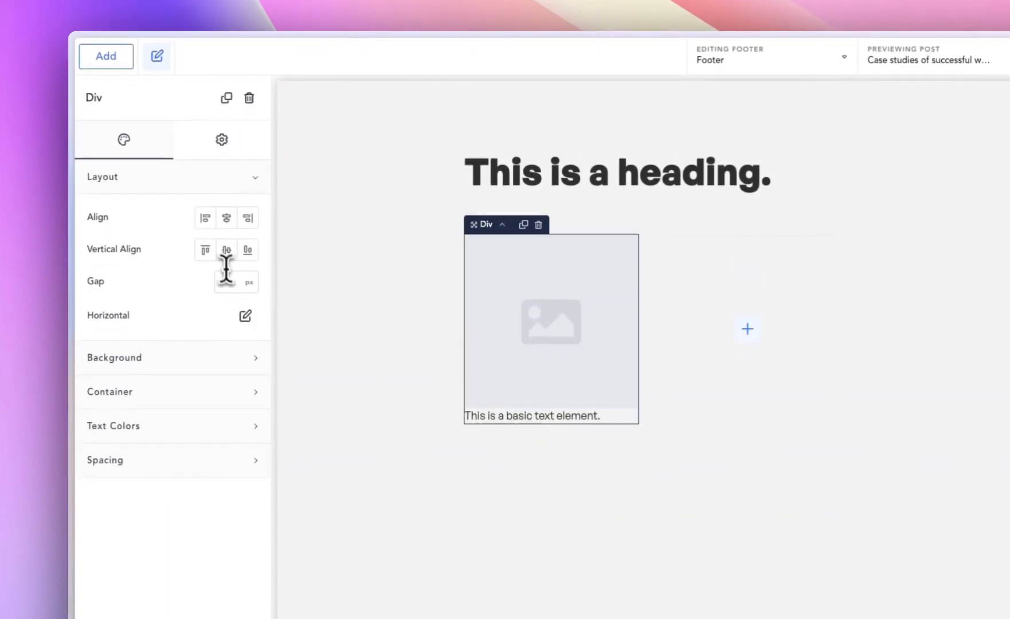
pyautogui.click(233, 281)
pyautogui.write('20')
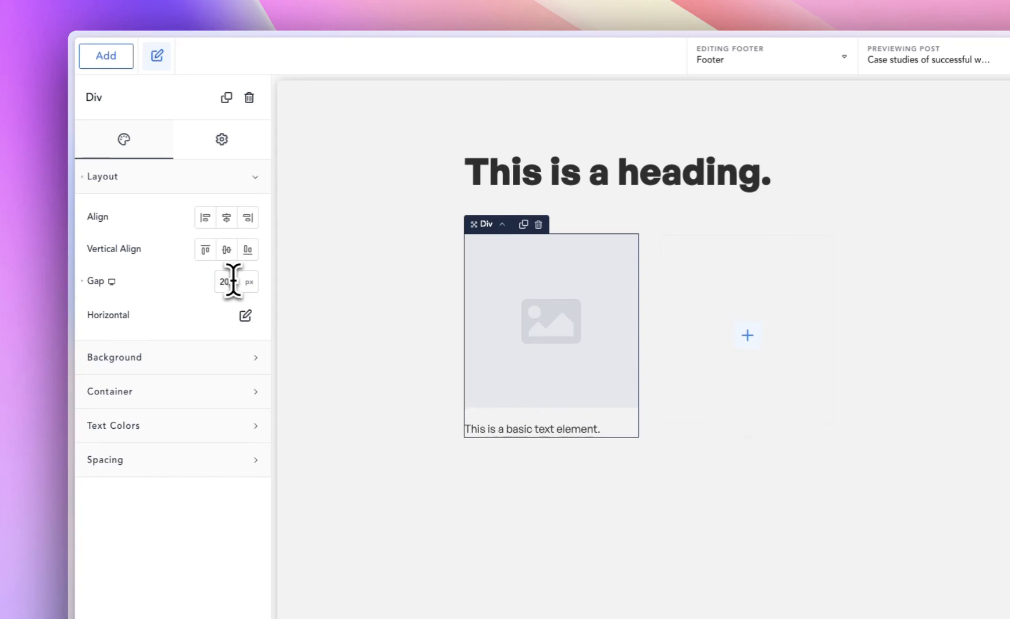
# - Choose the purple, orange and yellow logo from the media library as the first div's image
pyautogui.click(576, 362)
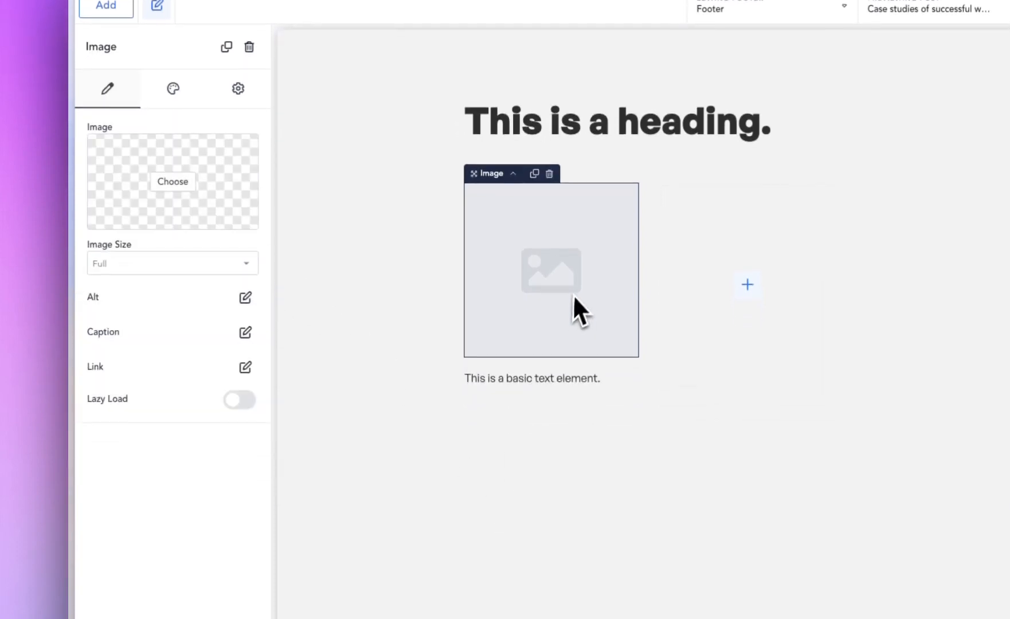
pyautogui.click(185, 180)
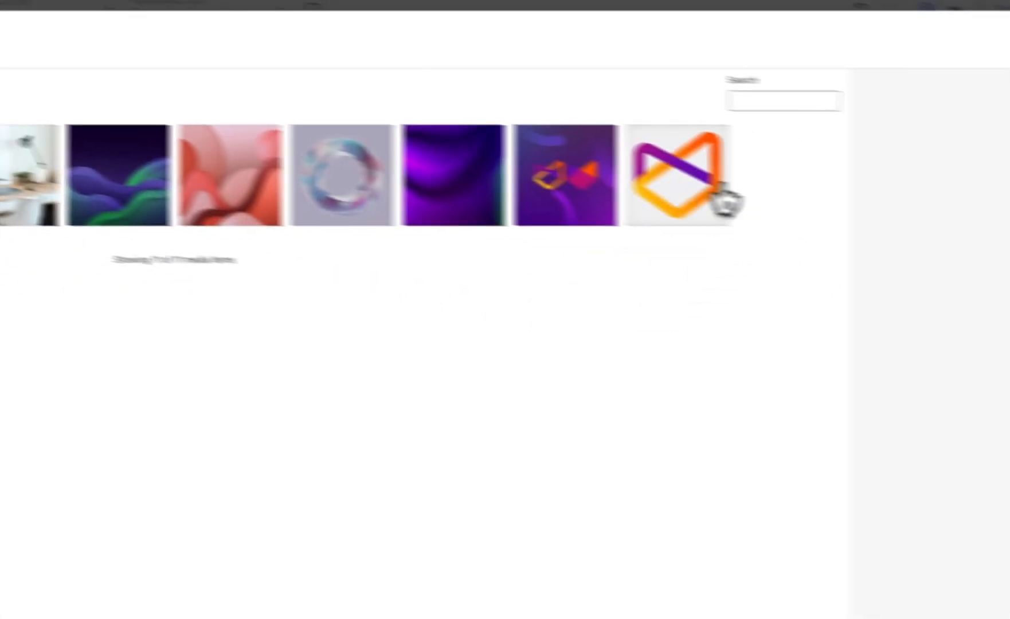
pyautogui.click(724, 199)
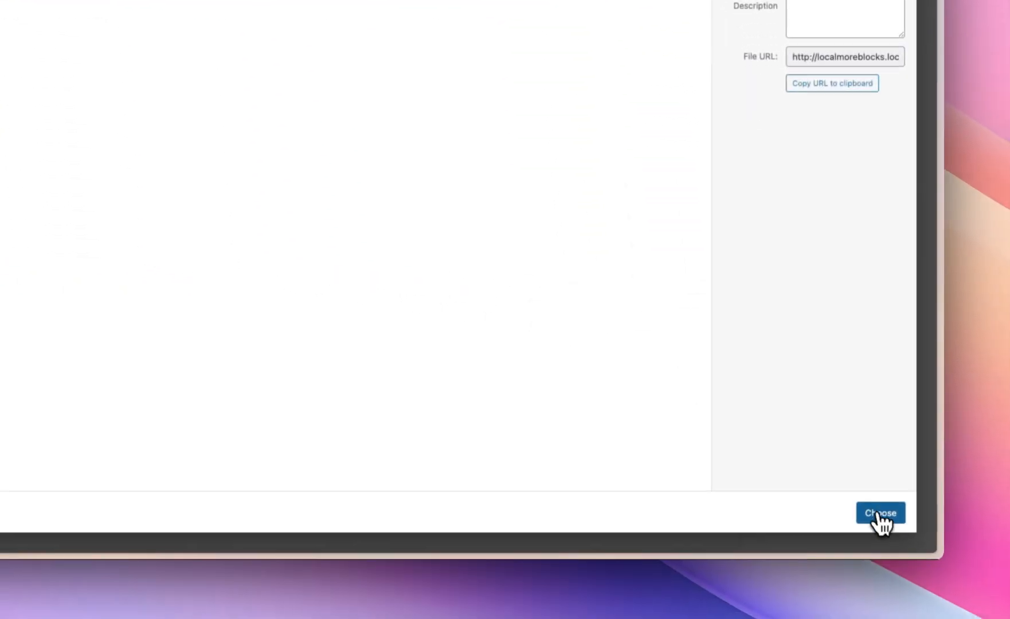
pyautogui.click(880, 519)
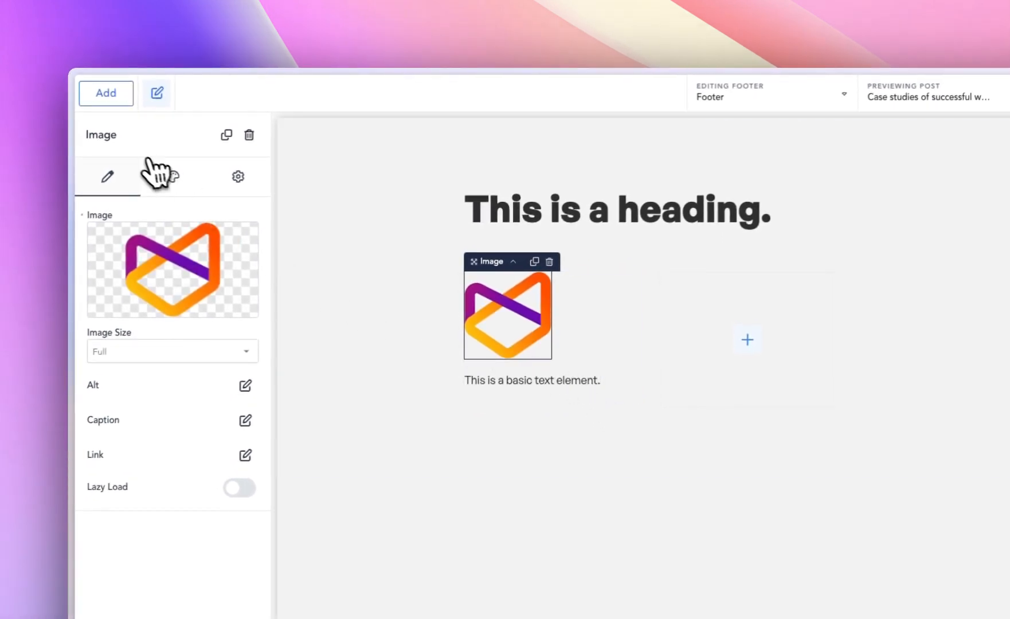
# - Set the logo image's width to 75 px
pyautogui.click(172, 177)
pyautogui.click(179, 215)
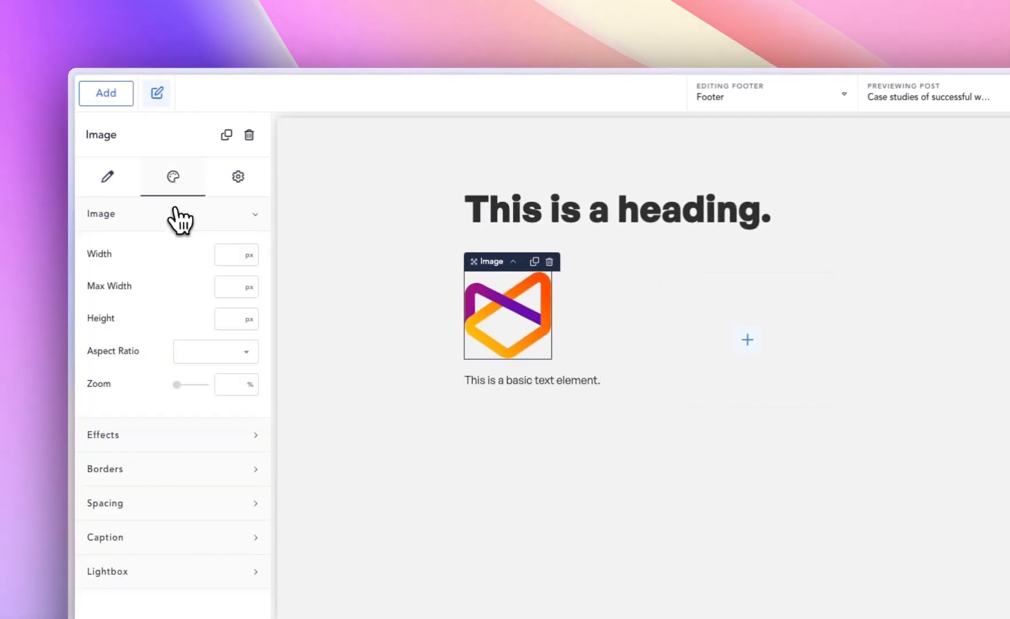
pyautogui.click(222, 253)
pyautogui.write('75')
pyautogui.click(631, 326)
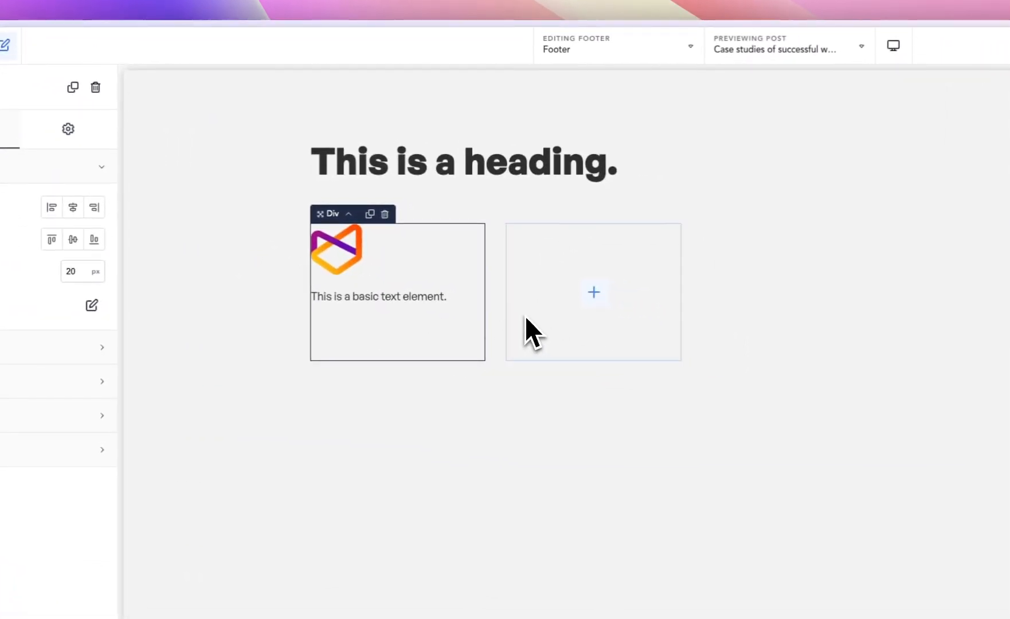
# - Check the reference on the Dribbble page, return to the Breakdance editor, and add a heading to the grid's second div
pyautogui.click(525, 318)
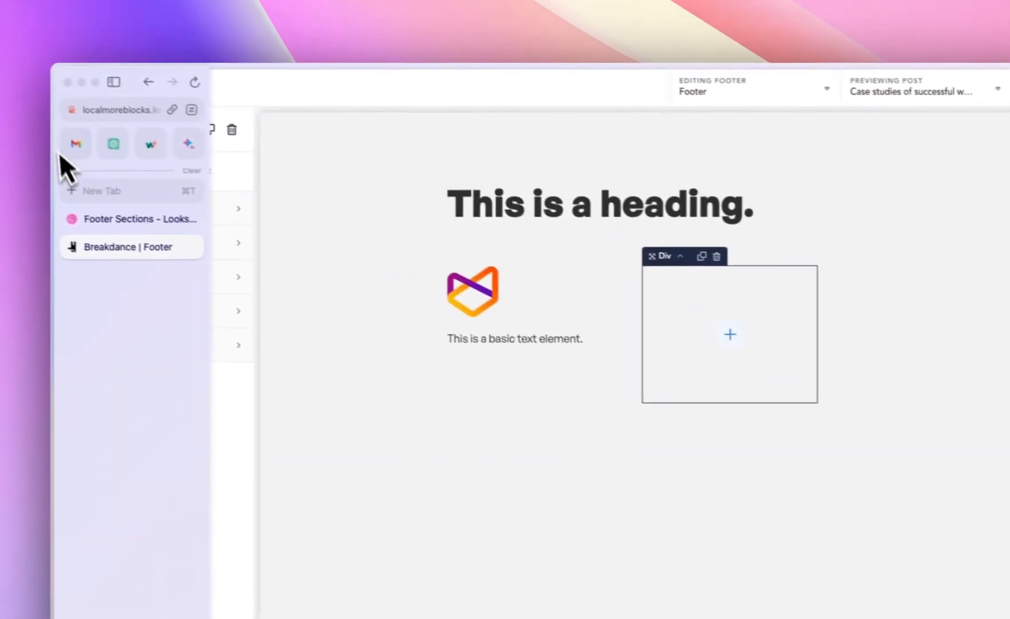
pyautogui.click(130, 219)
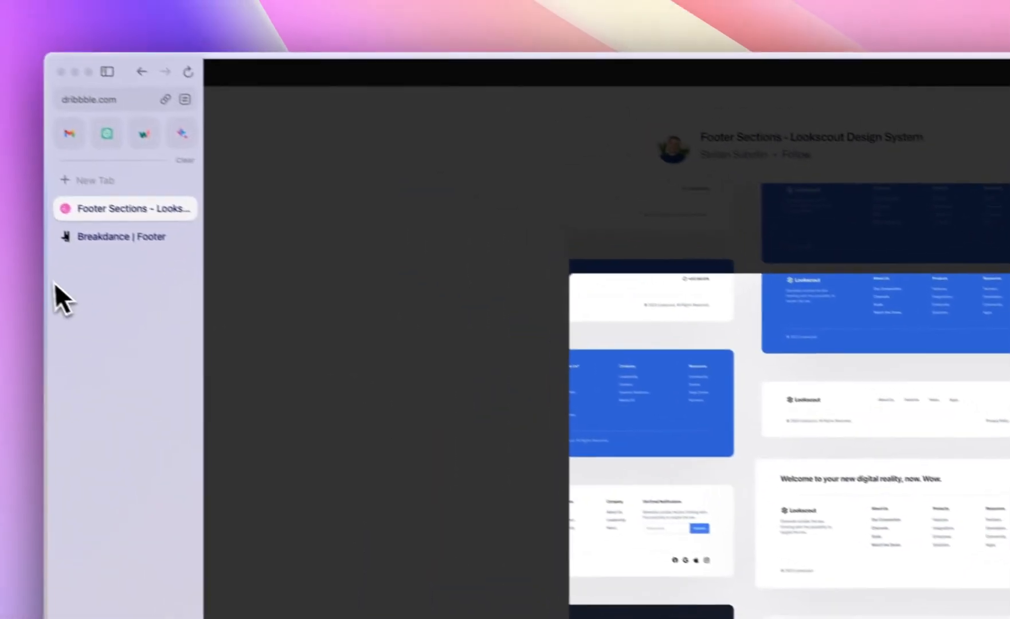
pyautogui.click(111, 237)
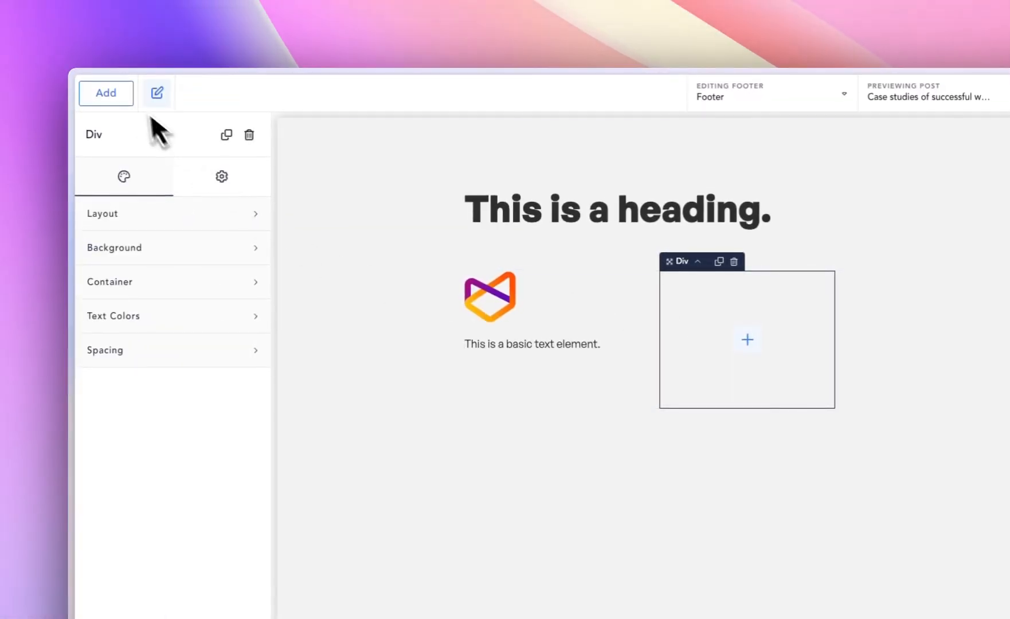
pyautogui.click(115, 97)
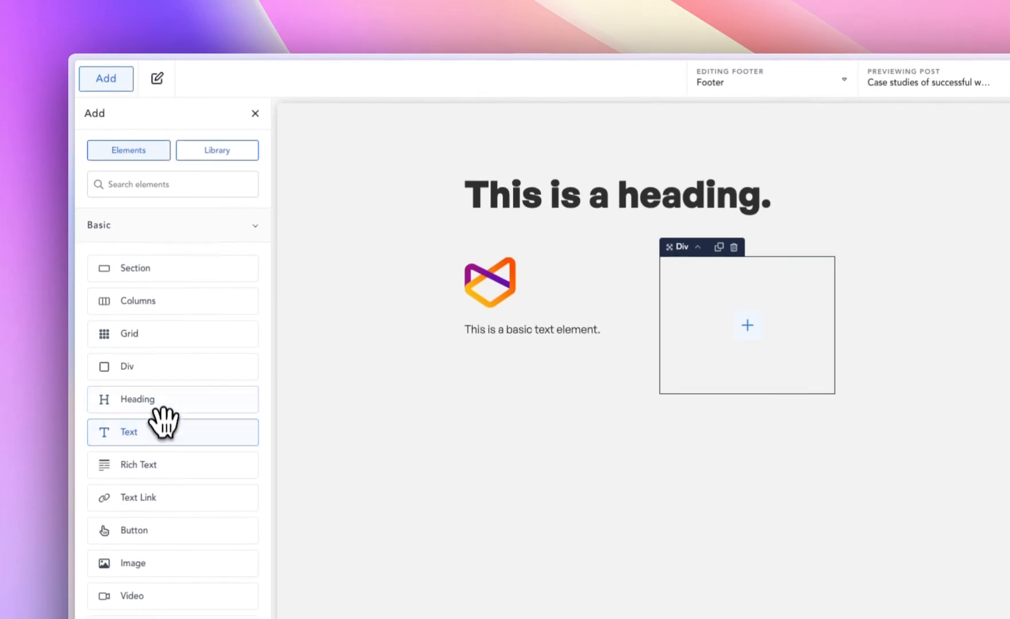
pyautogui.click(163, 404)
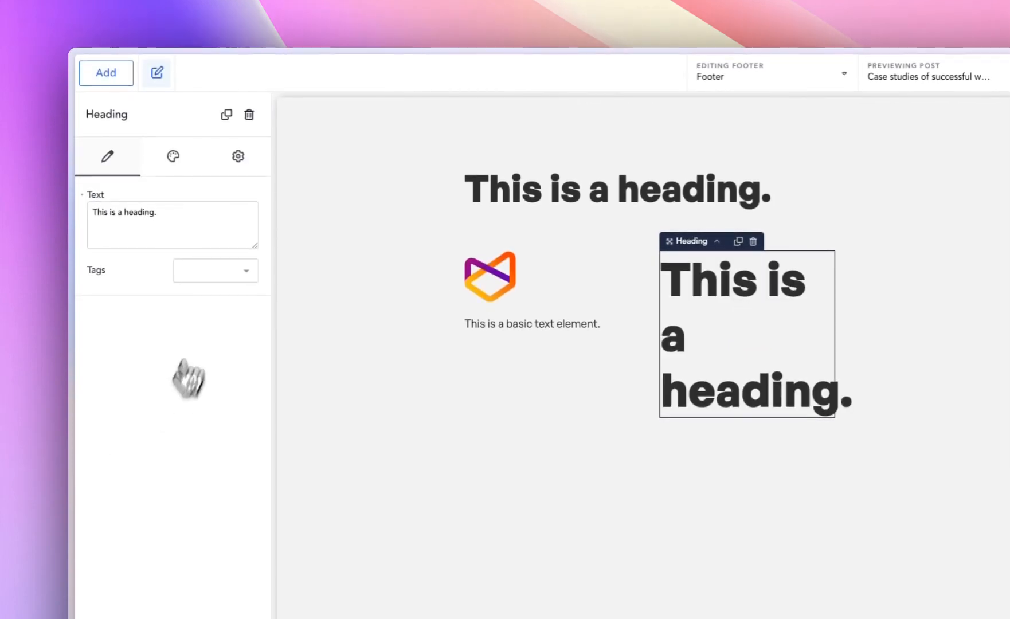
# - Set the new heading's tag to h3 and its text to "Header 1"
pyautogui.click(212, 271)
pyautogui.click(225, 336)
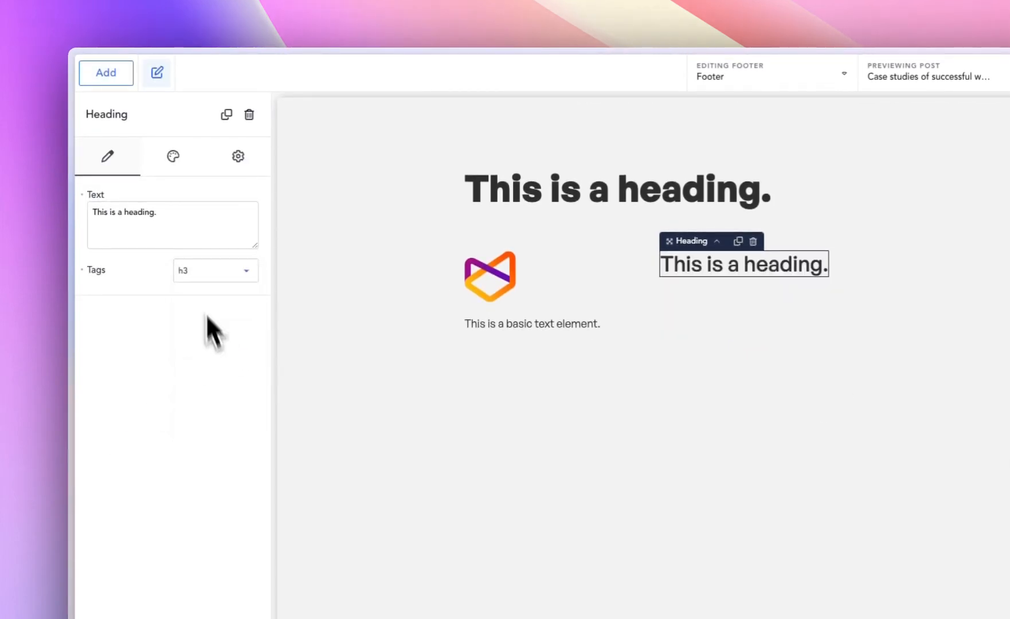
pyautogui.click(225, 225)
pyautogui.hotkey('ctrl', 'a')
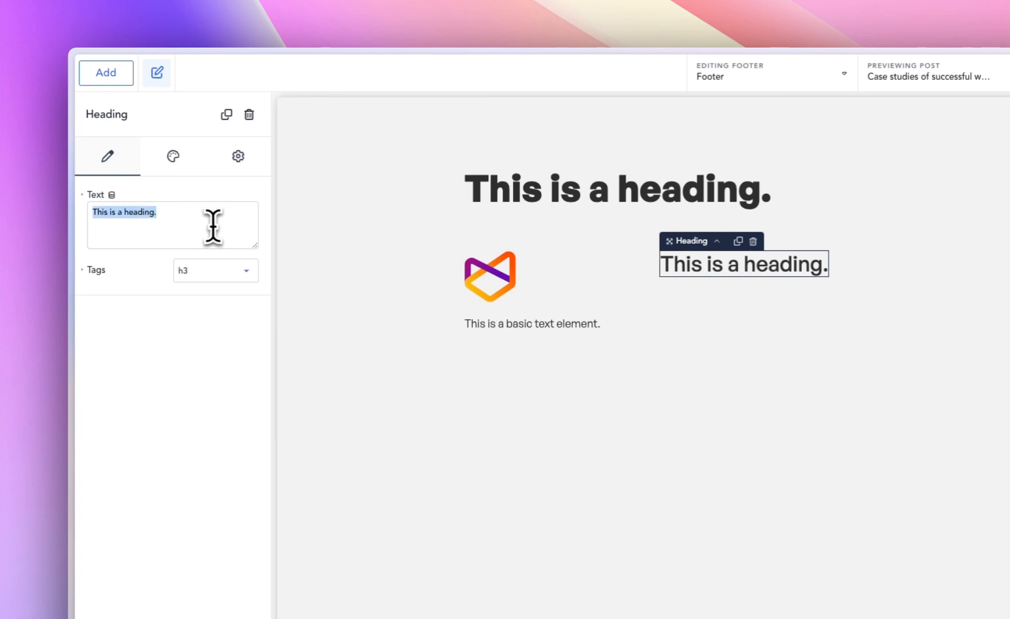
pyautogui.write('Header 1')
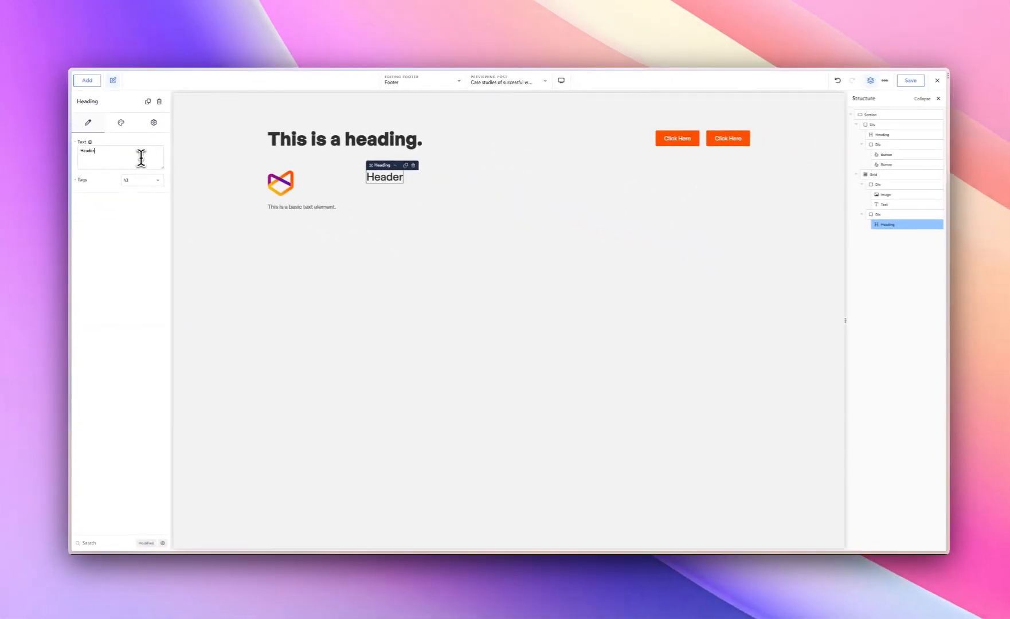
# - Check which typography presets are available for the "Header 1" heading
pyautogui.click(121, 122)
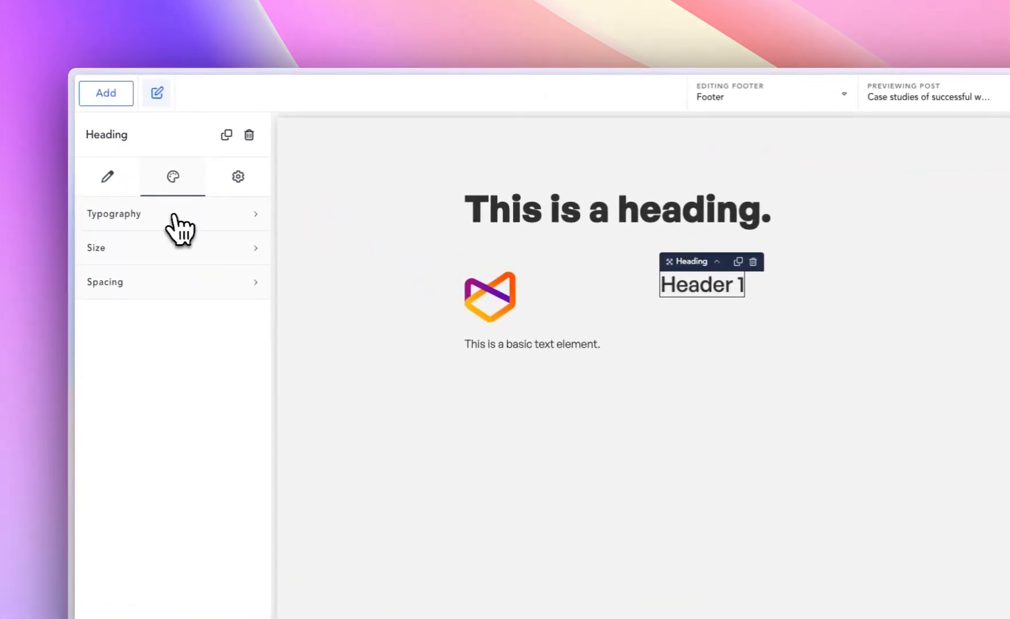
pyautogui.click(175, 222)
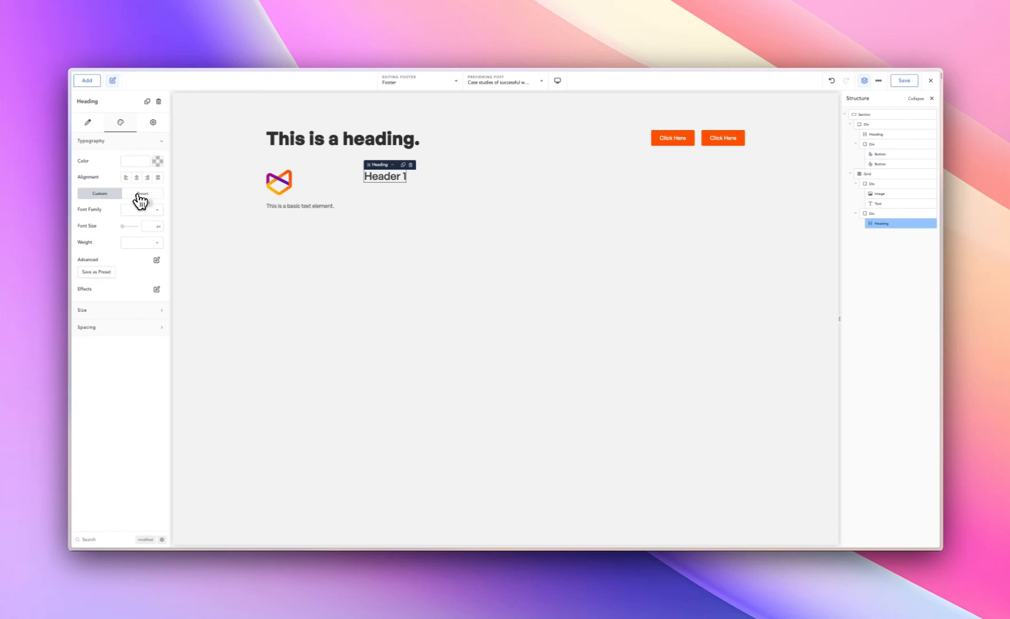
pyautogui.click(140, 195)
pyautogui.click(134, 215)
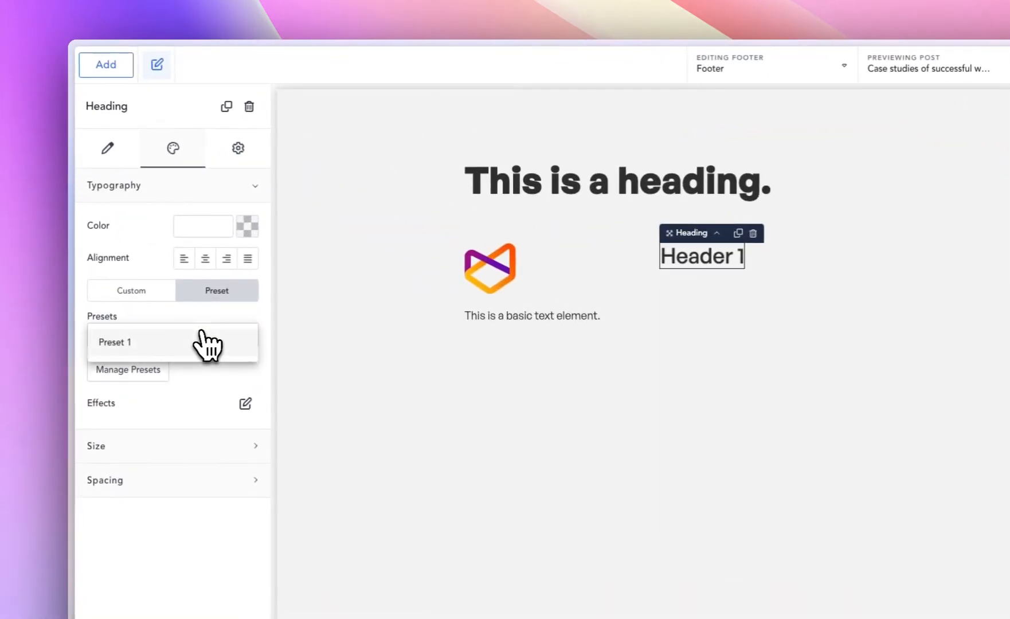
pyautogui.click(171, 295)
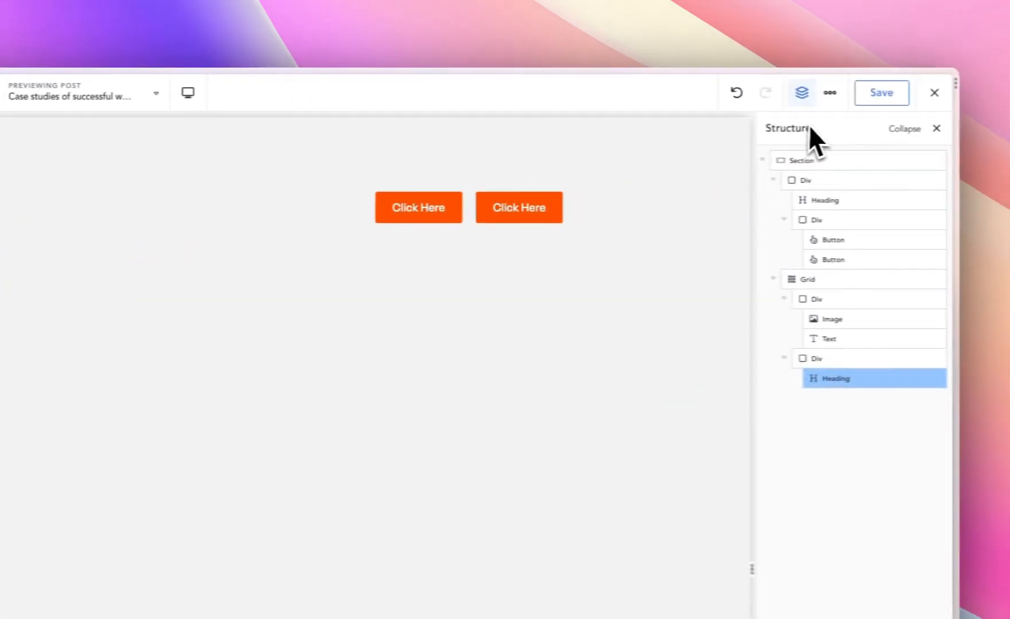
# - Clear the existing typography presets in the global settings and add a new preset
pyautogui.click(831, 93)
pyautogui.click(855, 127)
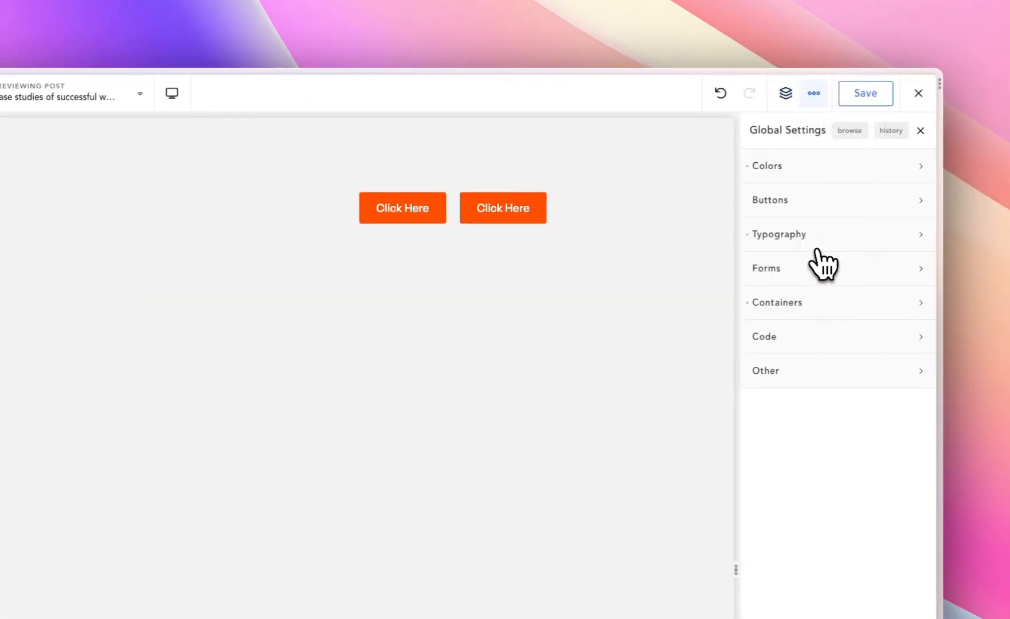
pyautogui.click(819, 247)
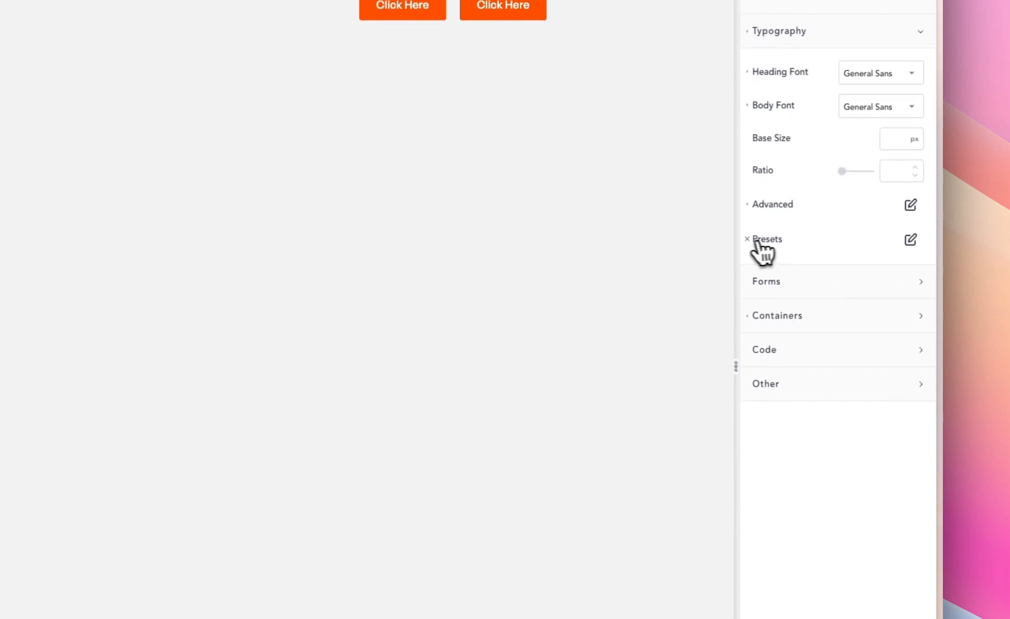
pyautogui.click(909, 240)
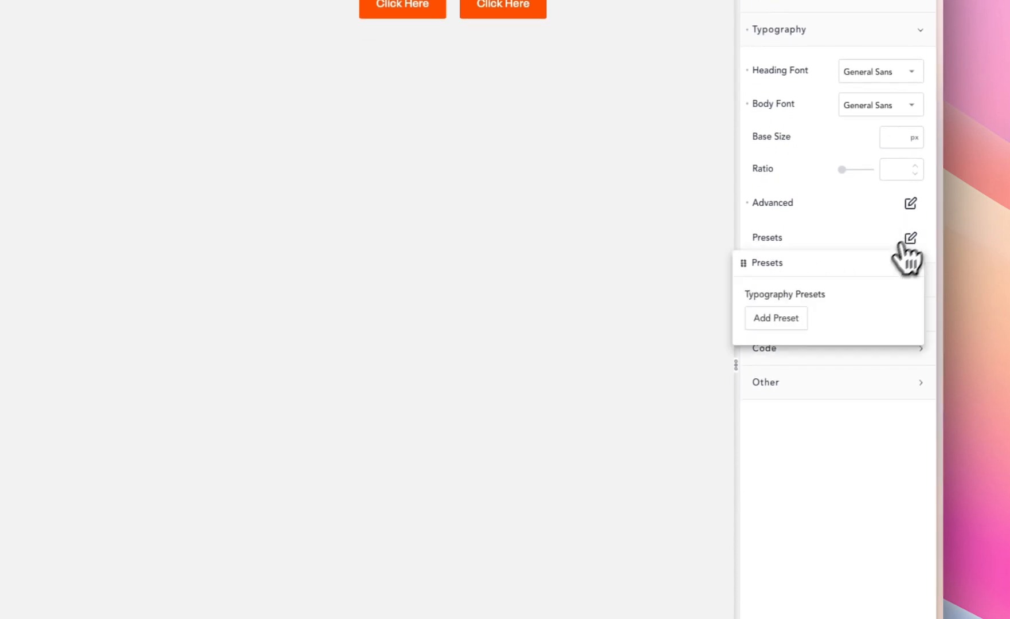
pyautogui.click(777, 318)
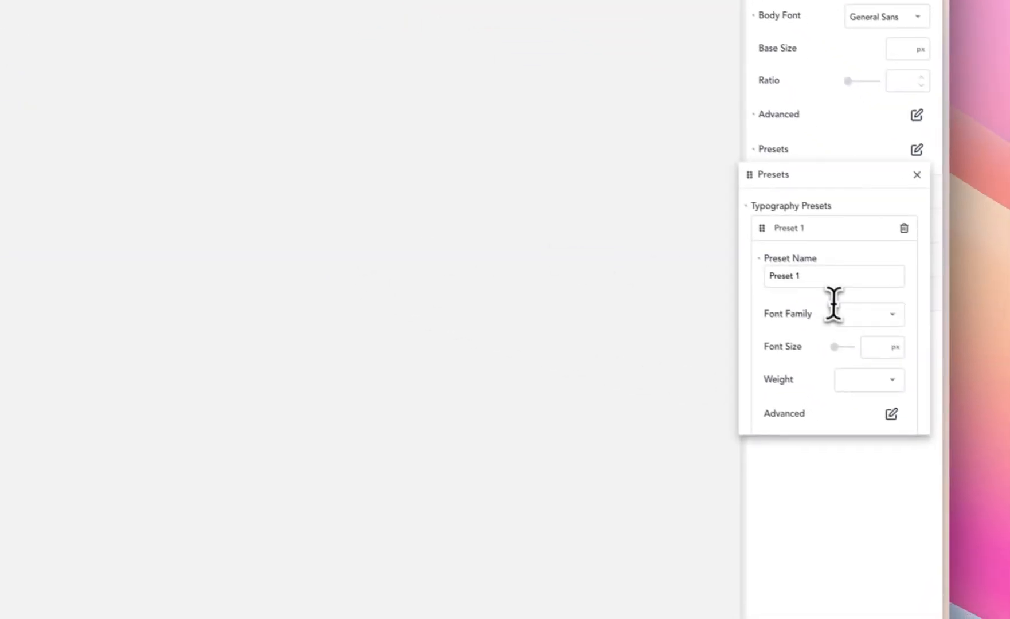
# - Name the new typography preset "18px" and set it to General Sans, size 1.25 rem and weight 500
pyautogui.tripleClick(830, 276)
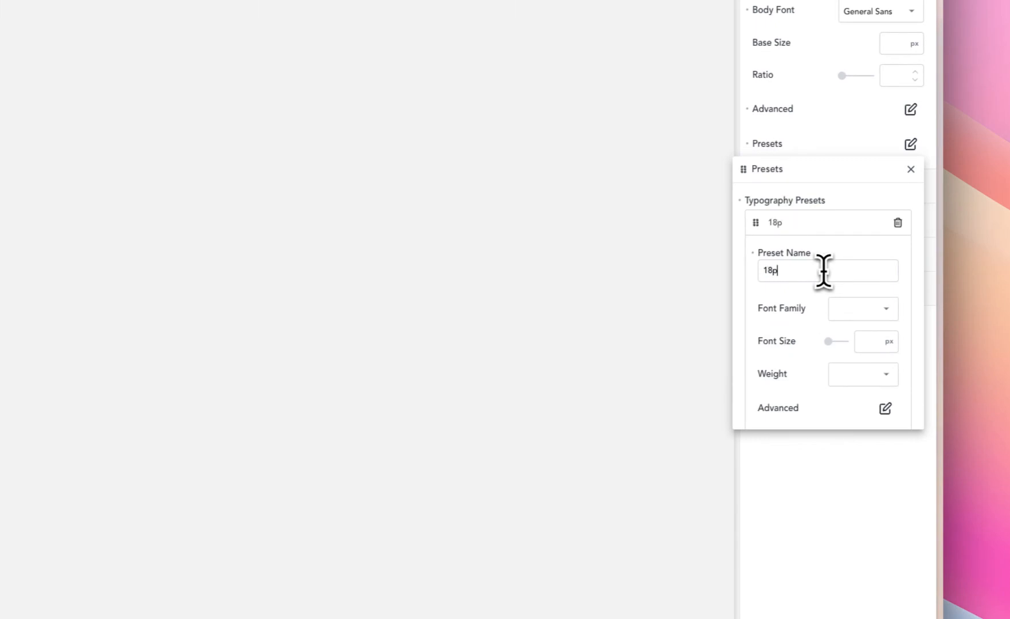
pyautogui.click(855, 309)
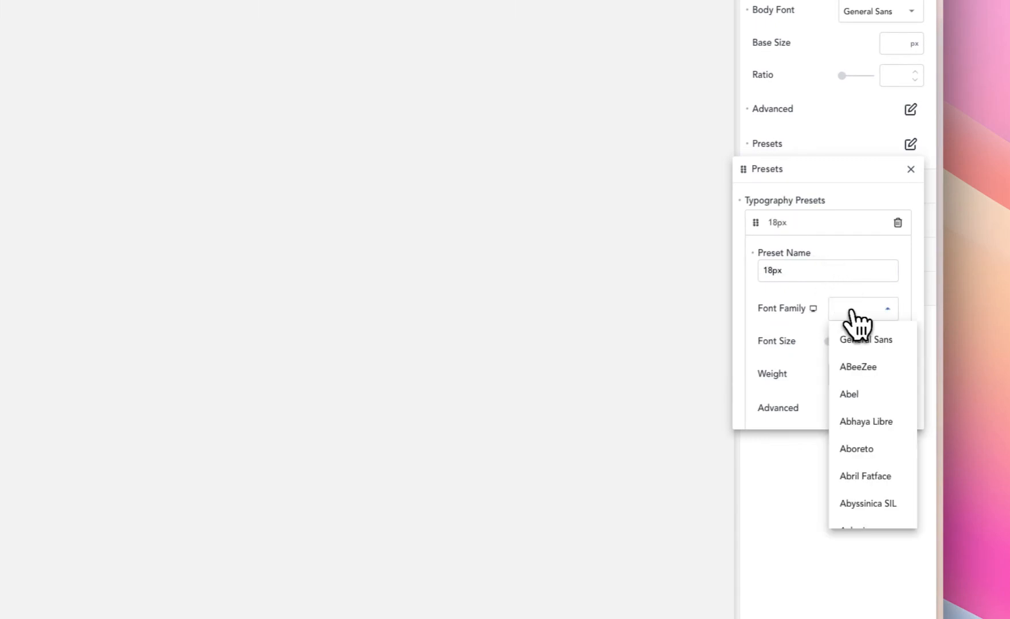
pyautogui.click(869, 341)
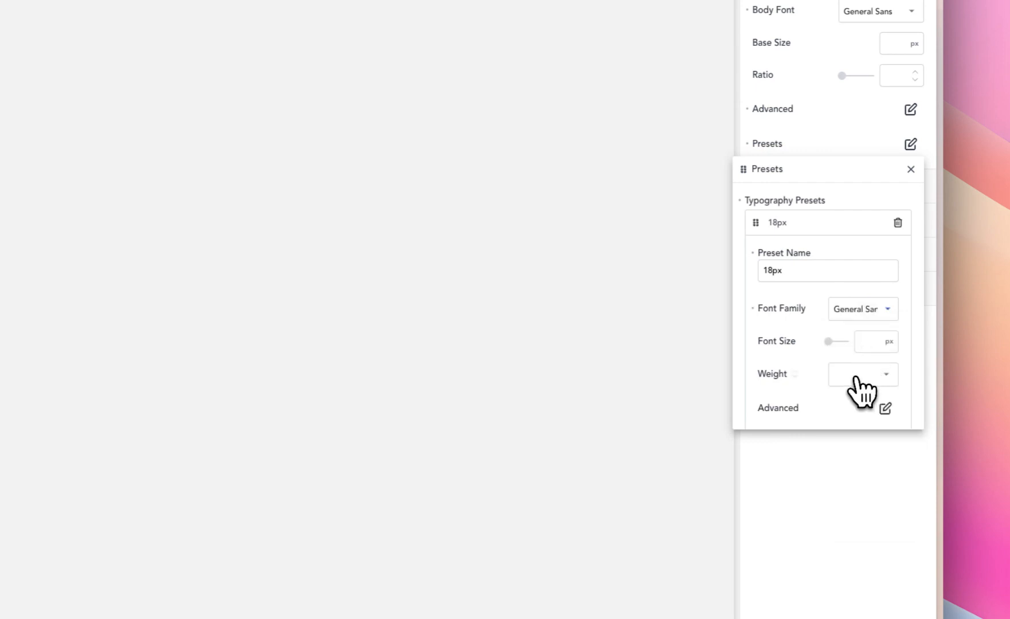
pyautogui.click(890, 344)
pyautogui.scroll(-1, 902, 453)
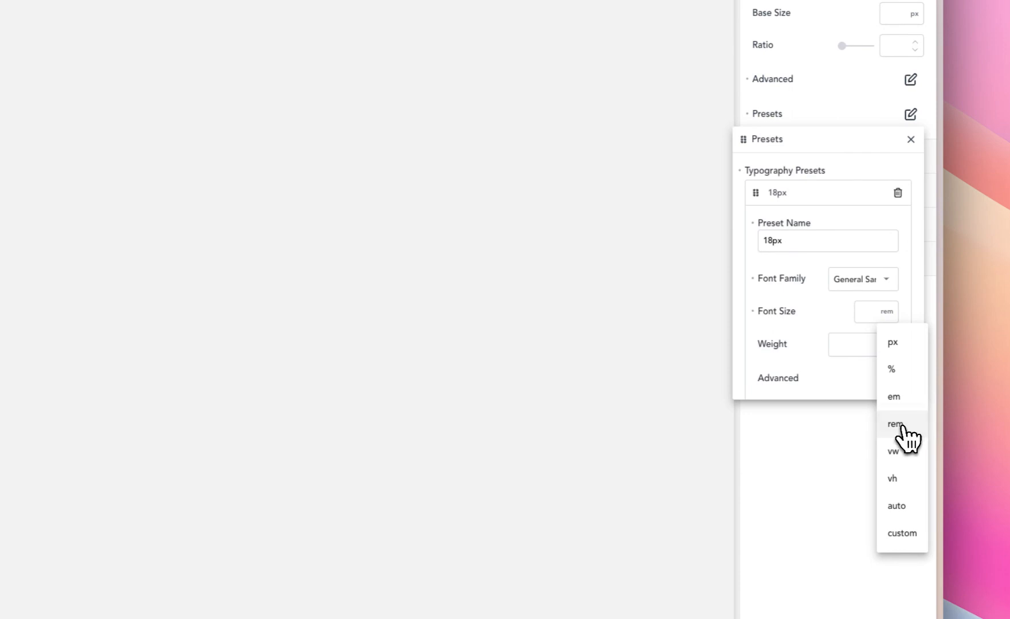
pyautogui.click(900, 427)
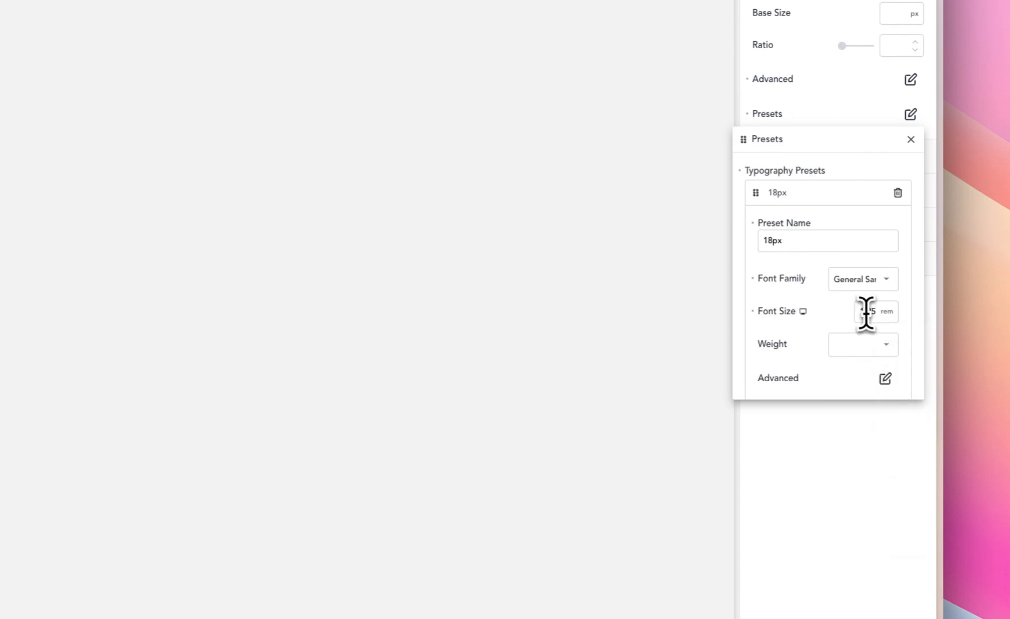
pyautogui.click(830, 345)
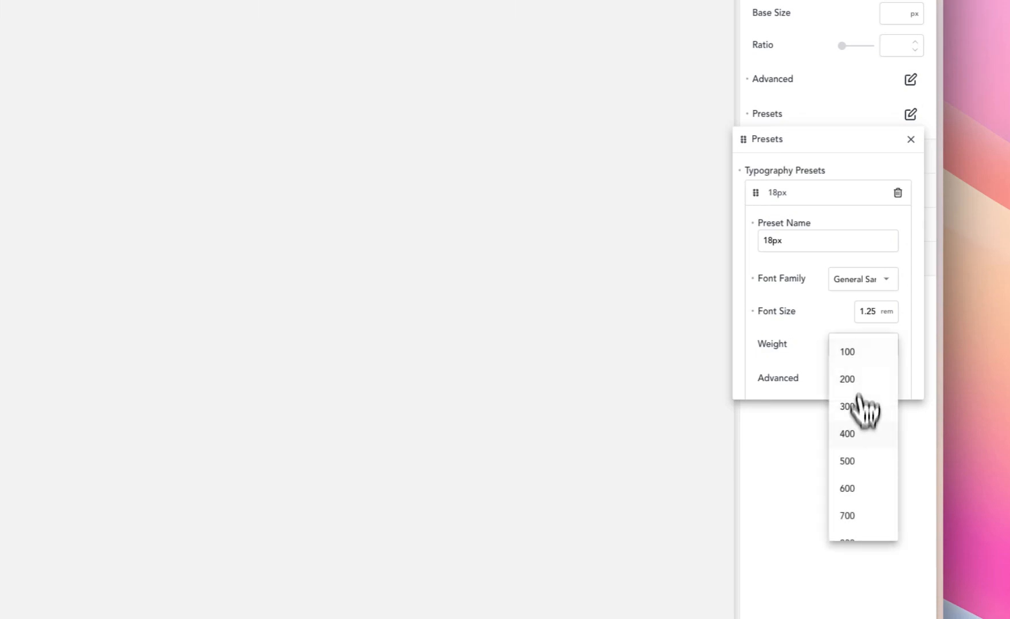
pyautogui.click(857, 462)
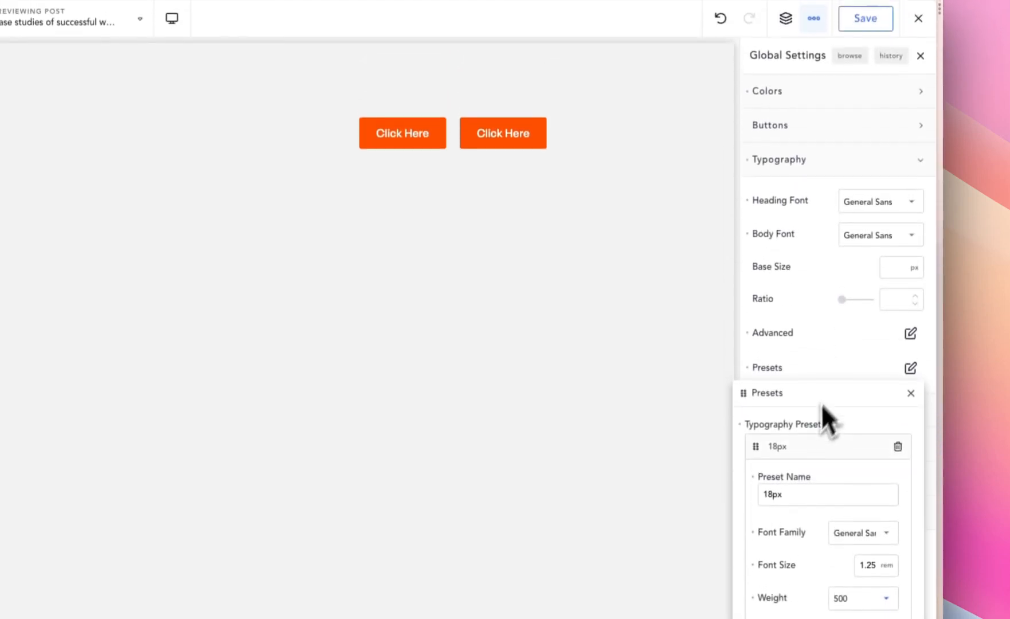
pyautogui.click(489, 429)
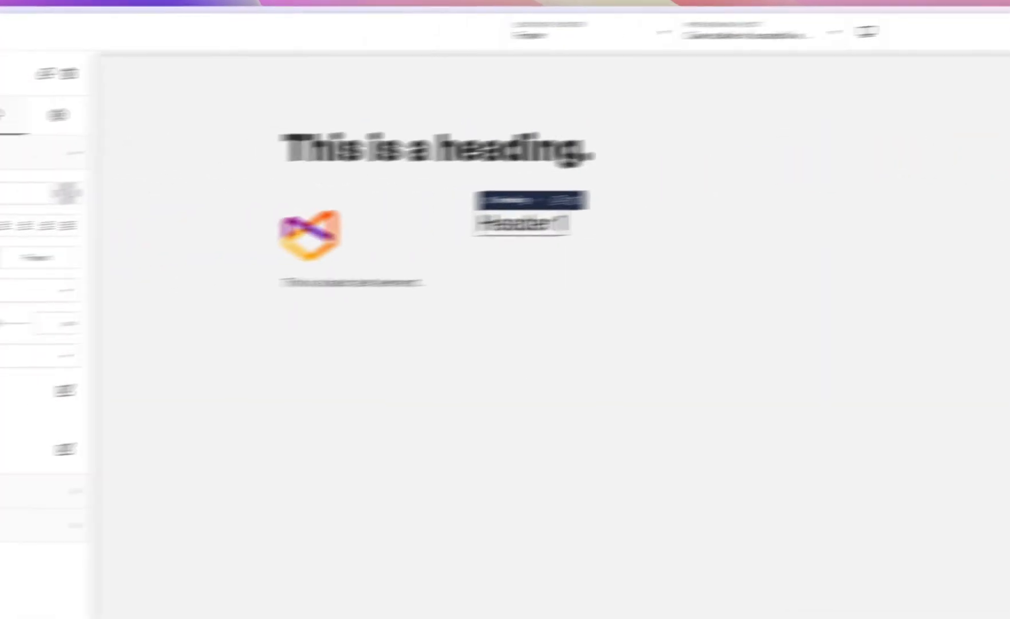
# - Apply the 18px typography preset to the "Header 1" heading
pyautogui.click(30, 259)
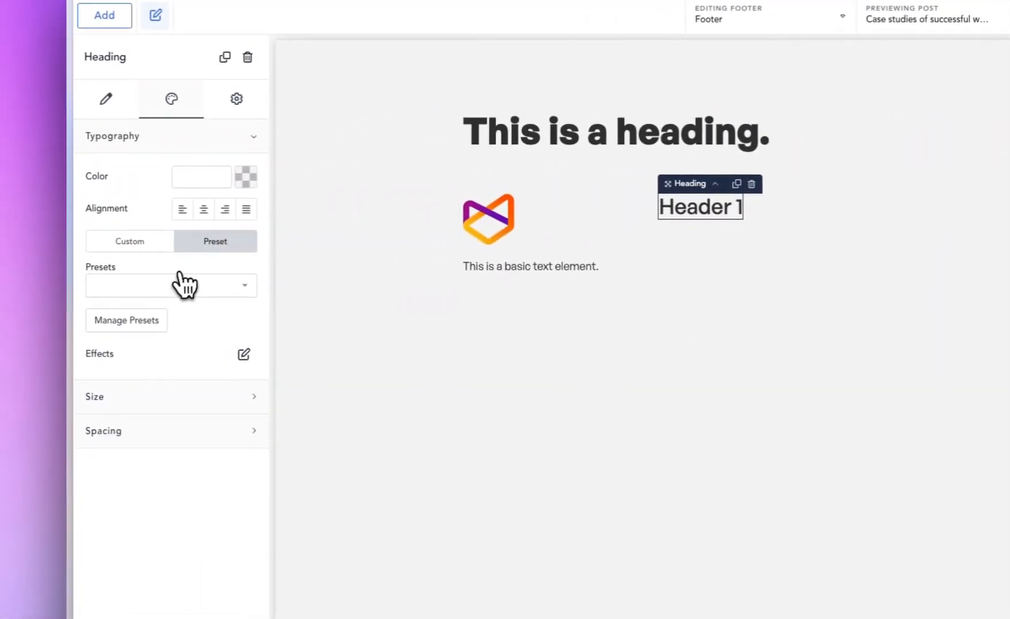
pyautogui.click(6, 301)
pyautogui.click(168, 294)
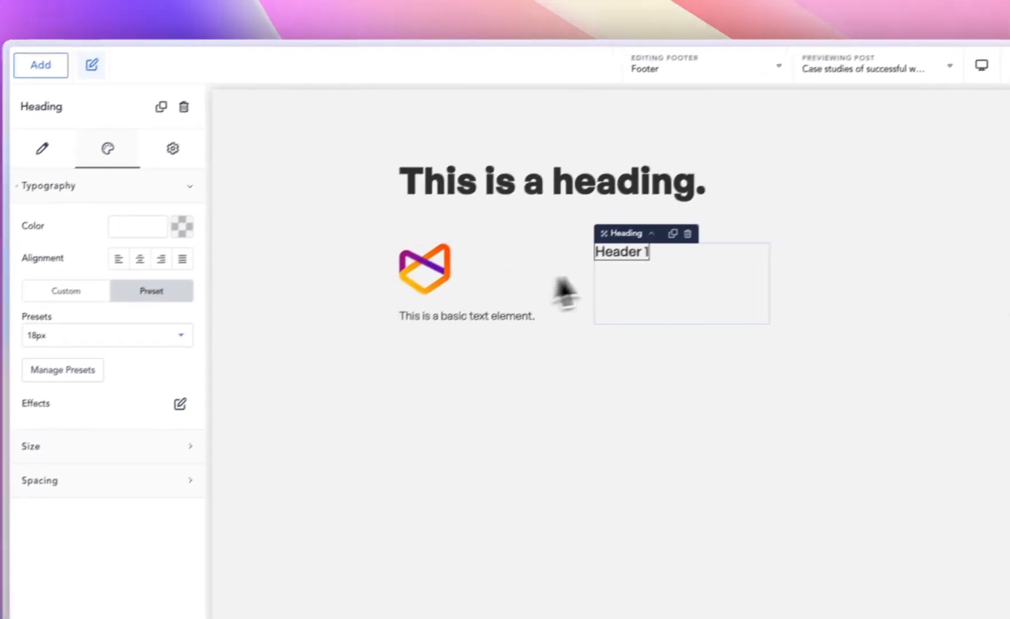
# - Check the footer reference on the Dribbble page, return to the Breakdance editor, and change the second div's heading text to "Footer 1"
pyautogui.click(705, 233)
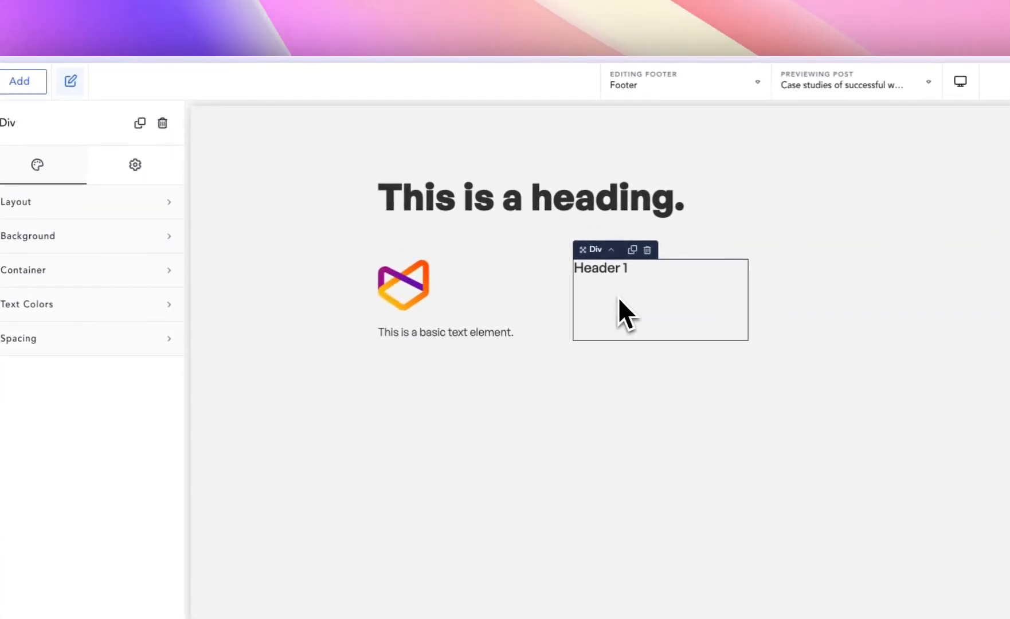
pyautogui.moveTo(615, 343)
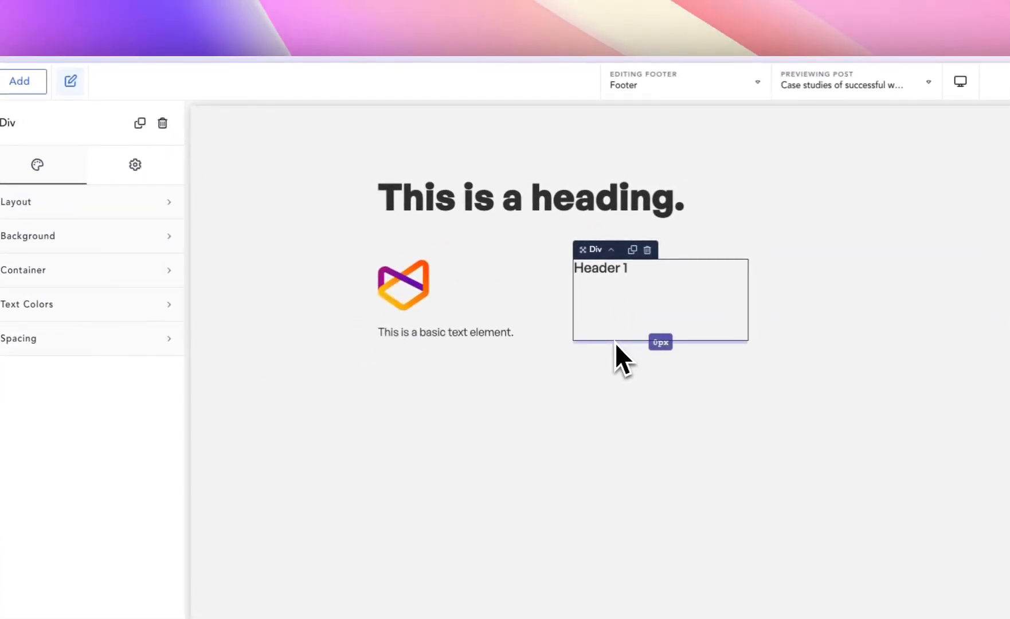
pyautogui.moveTo(101, 337)
pyautogui.click(117, 225)
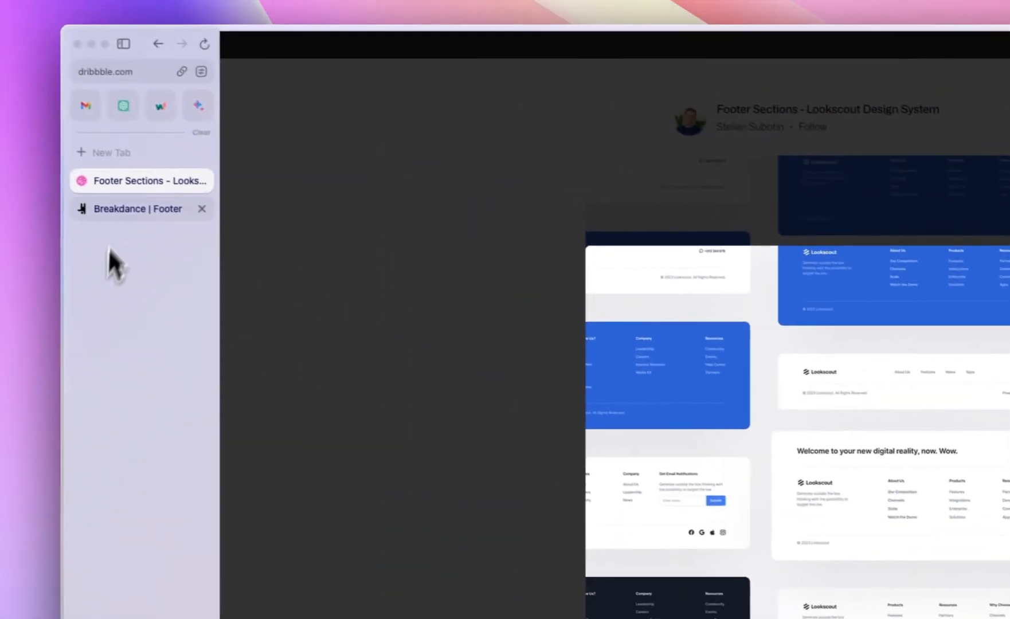
pyautogui.click(112, 208)
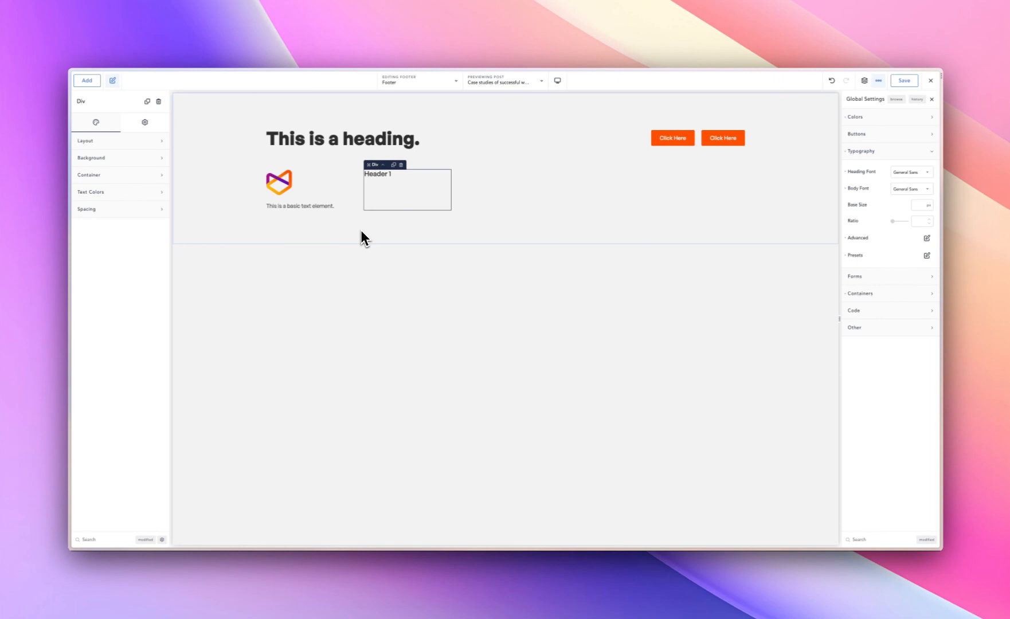
pyautogui.doubleClick(379, 175)
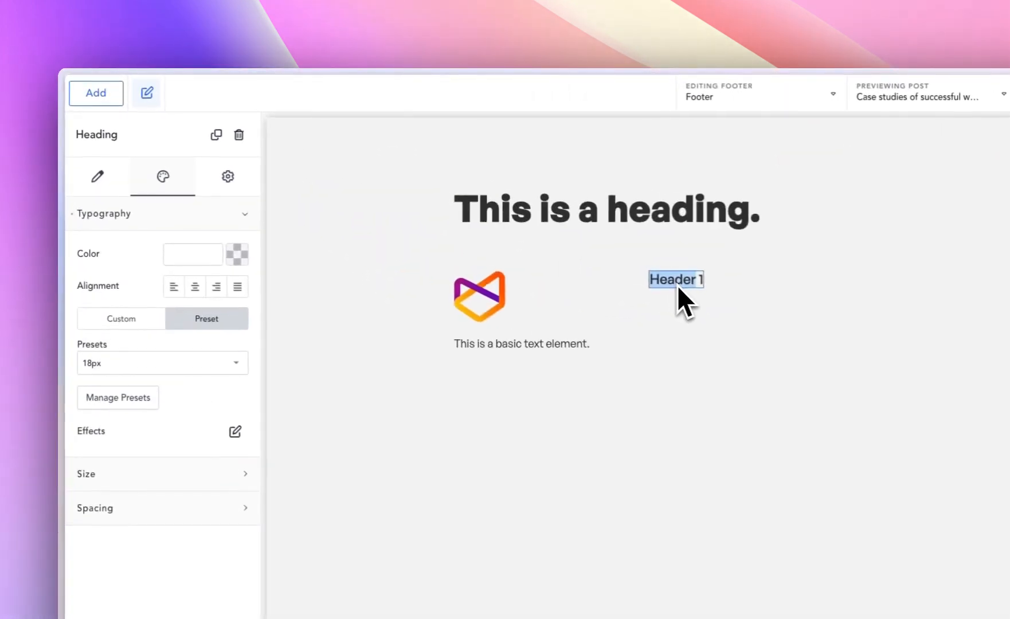
pyautogui.write('Foot')
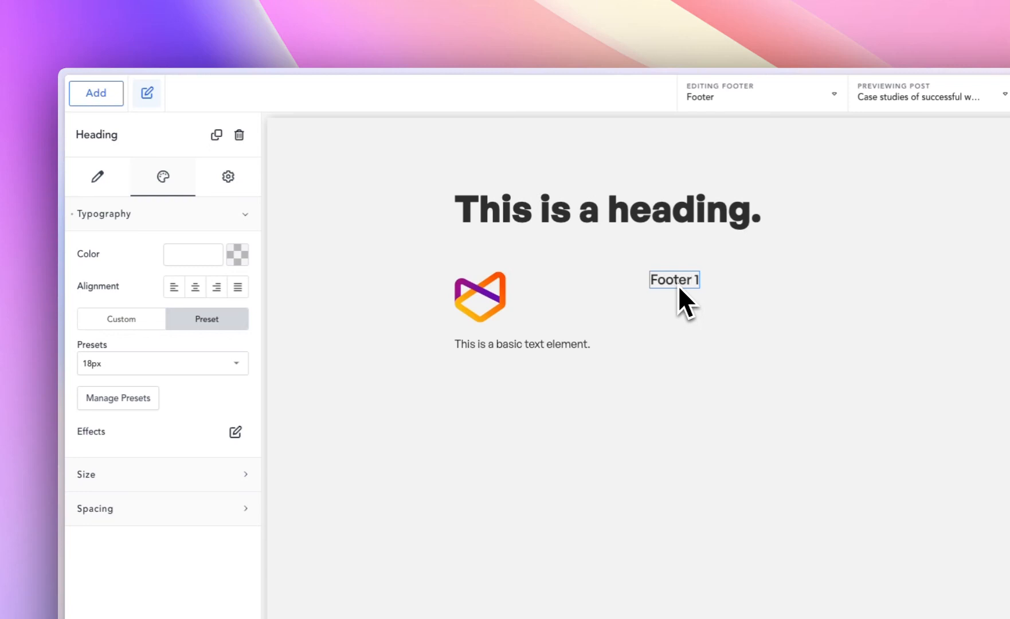
# - Search the elements for "menu" and add a WP Menu element to the grid's second div
pyautogui.click(718, 304)
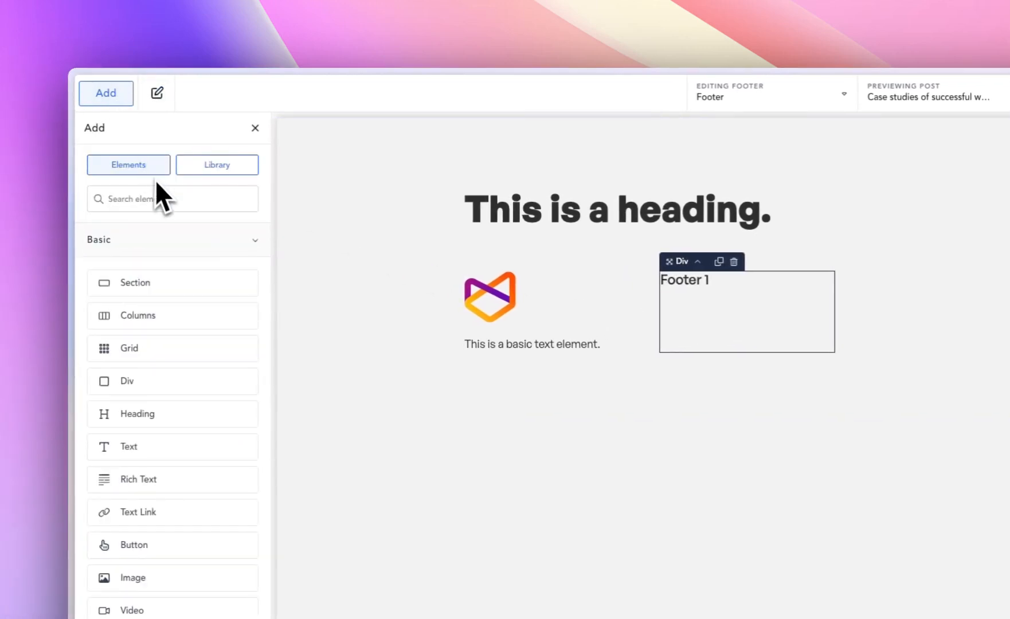
pyautogui.write('menu')
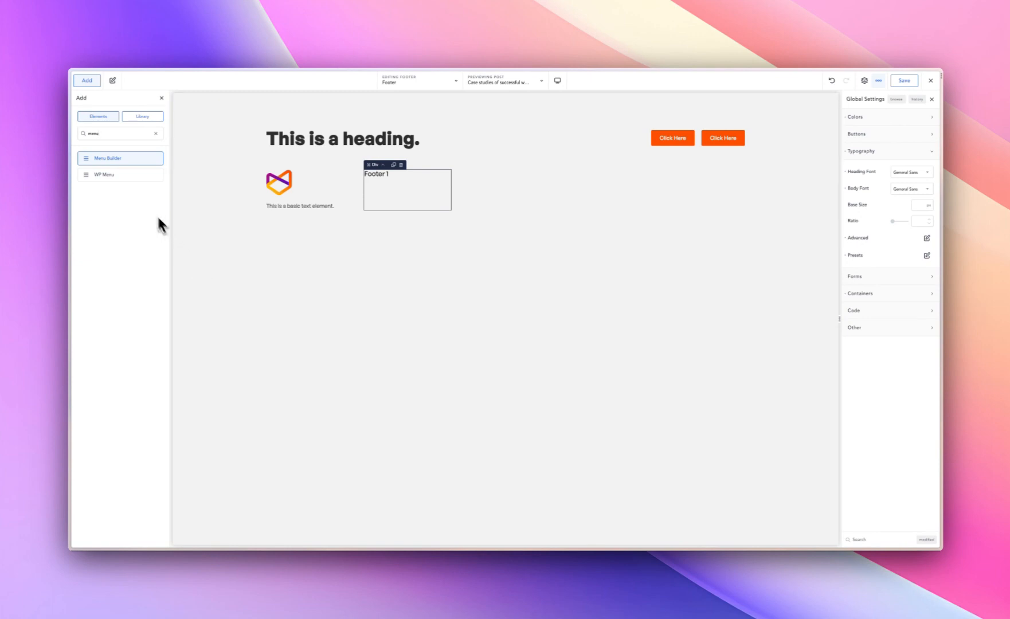
pyautogui.click(158, 257)
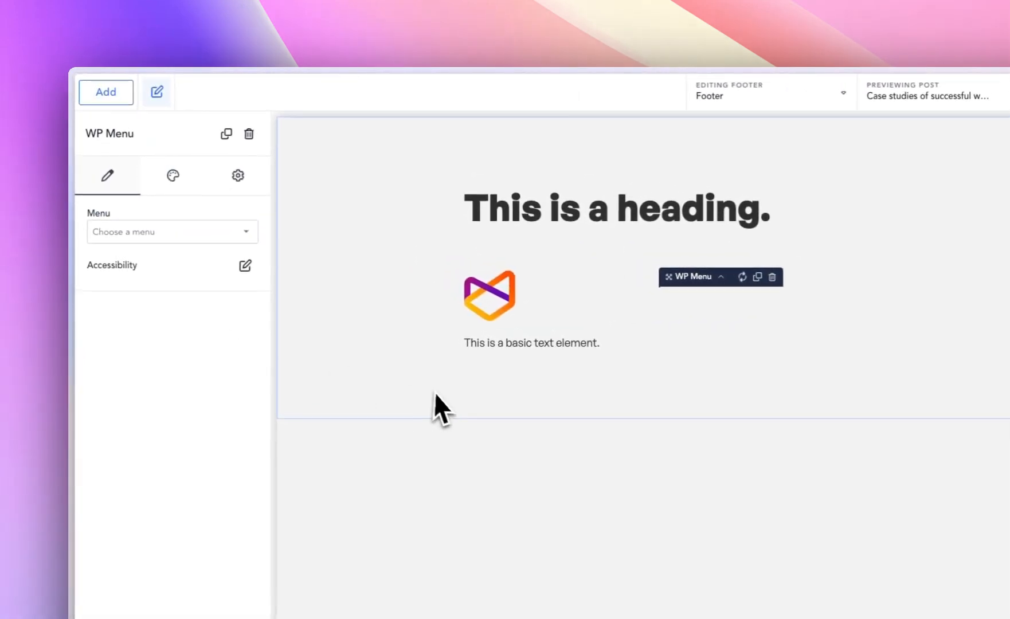
# - Choose "Menu" as the menu displayed by the WP Menu element
pyautogui.click(207, 213)
pyautogui.click(163, 246)
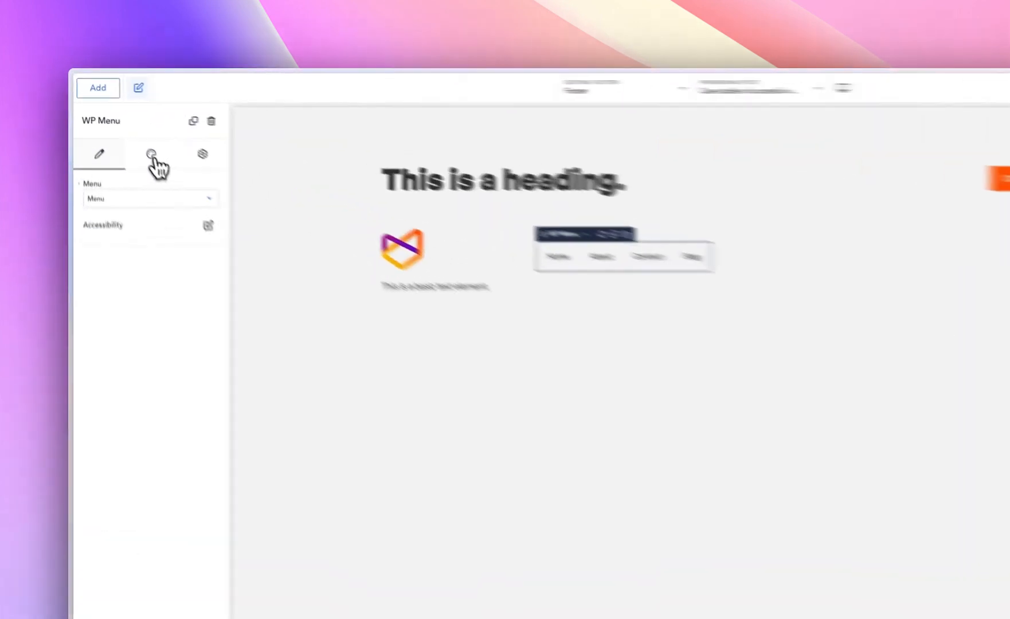
# - Compare the footer at Desktop and Phone Landscape widths, and set the WP Menu's mobile menu to show at Never
pyautogui.click(121, 122)
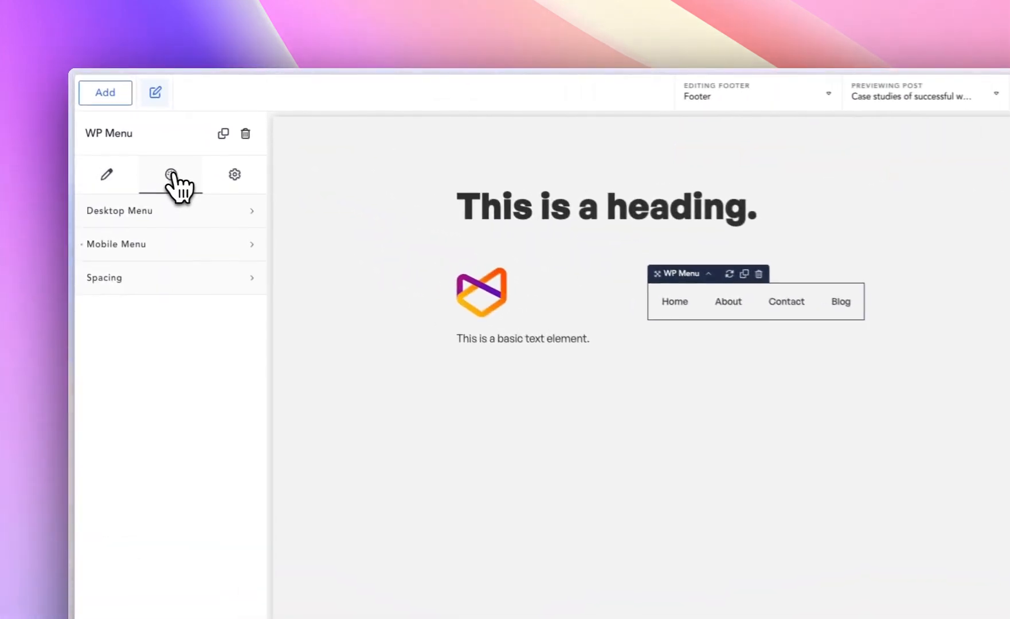
pyautogui.click(155, 247)
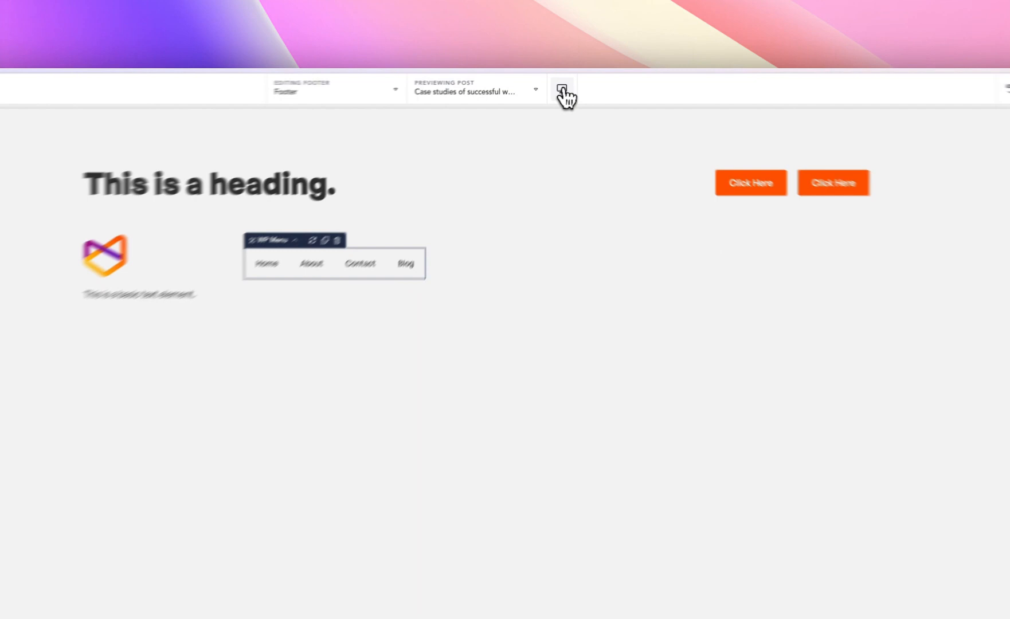
pyautogui.click(557, 80)
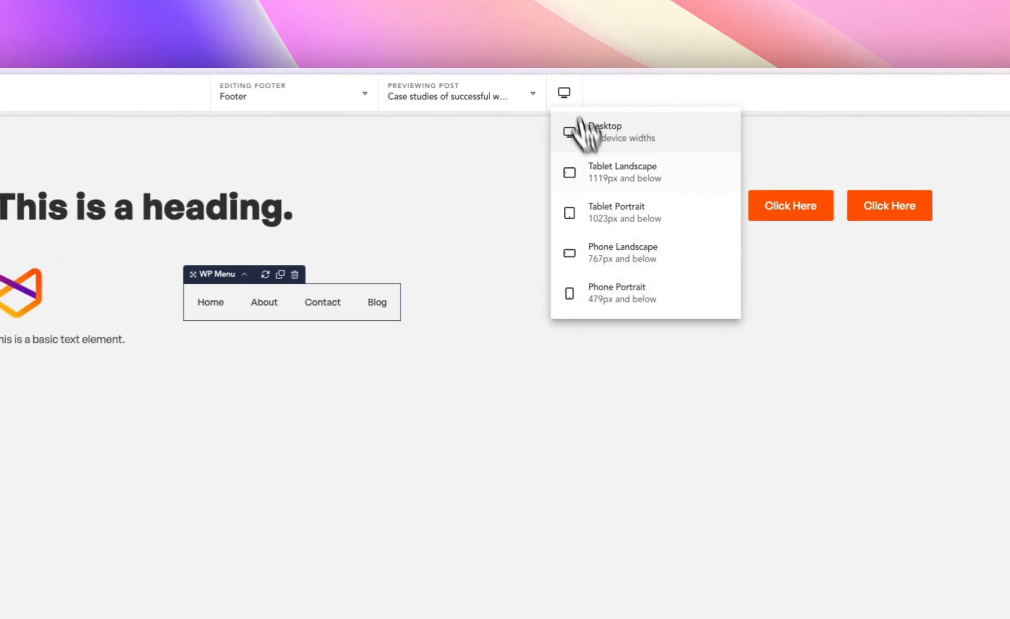
pyautogui.click(623, 253)
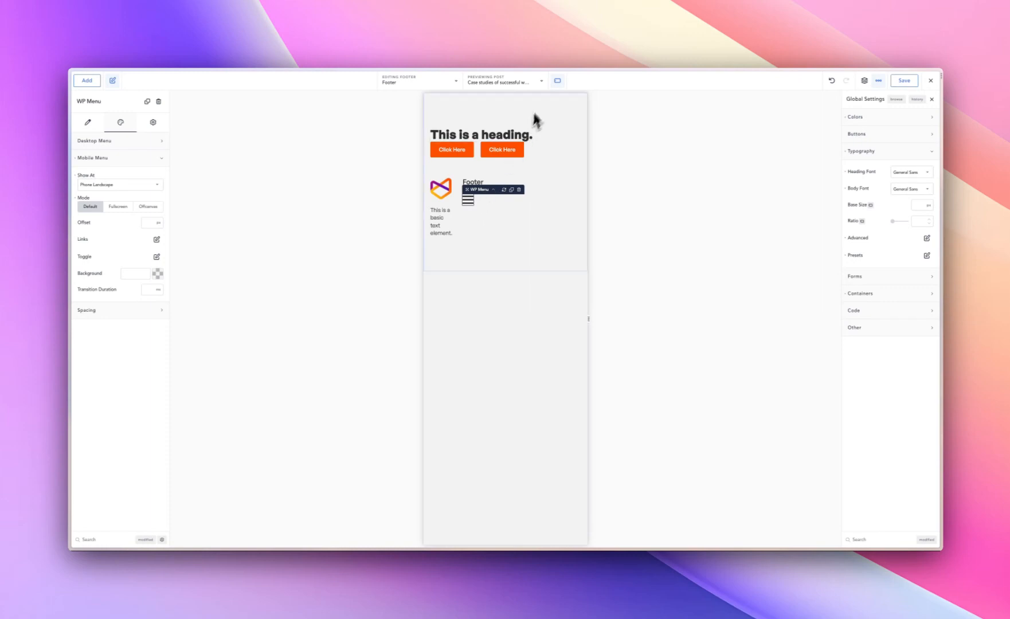
pyautogui.click(557, 81)
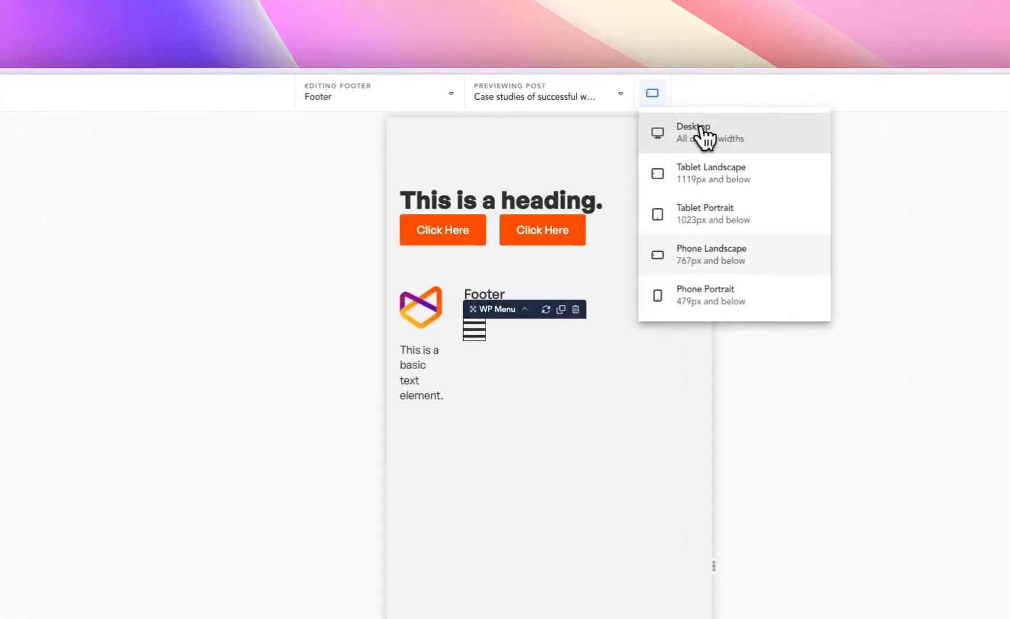
pyautogui.click(701, 129)
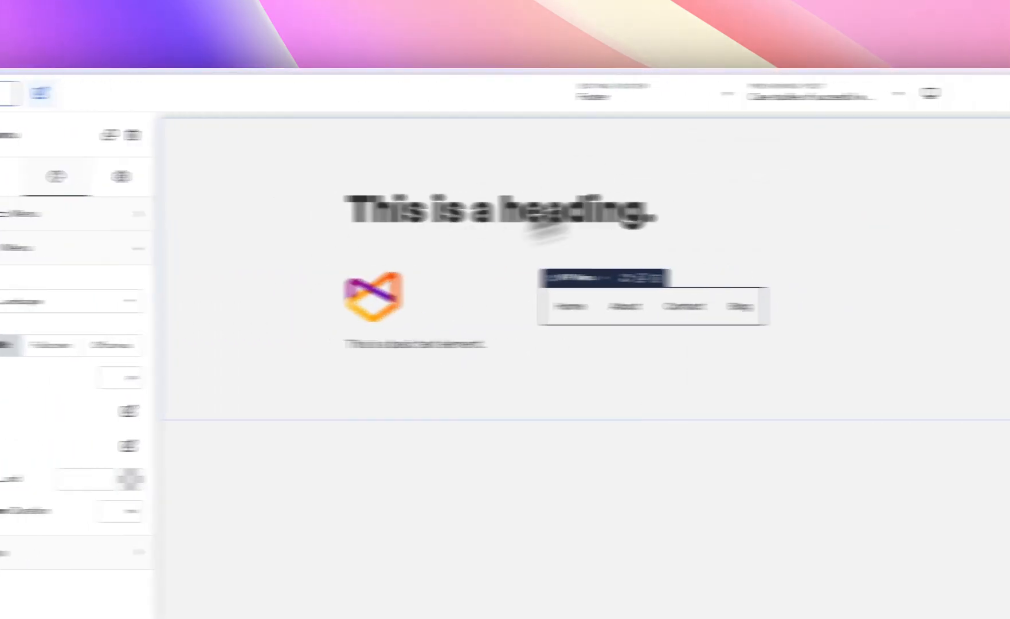
pyautogui.click(653, 93)
pyautogui.click(709, 262)
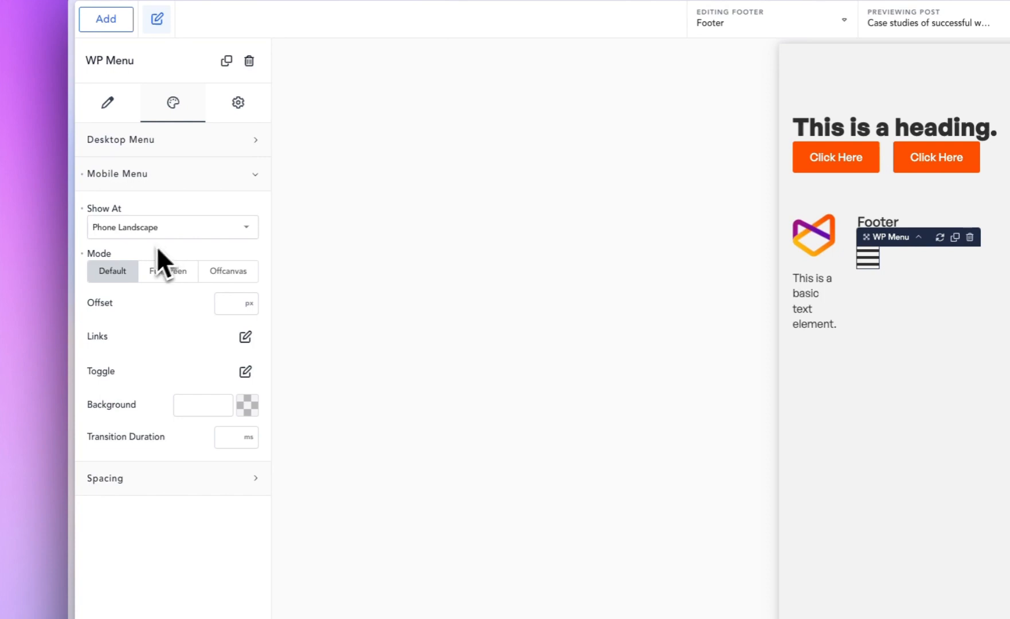
pyautogui.click(131, 232)
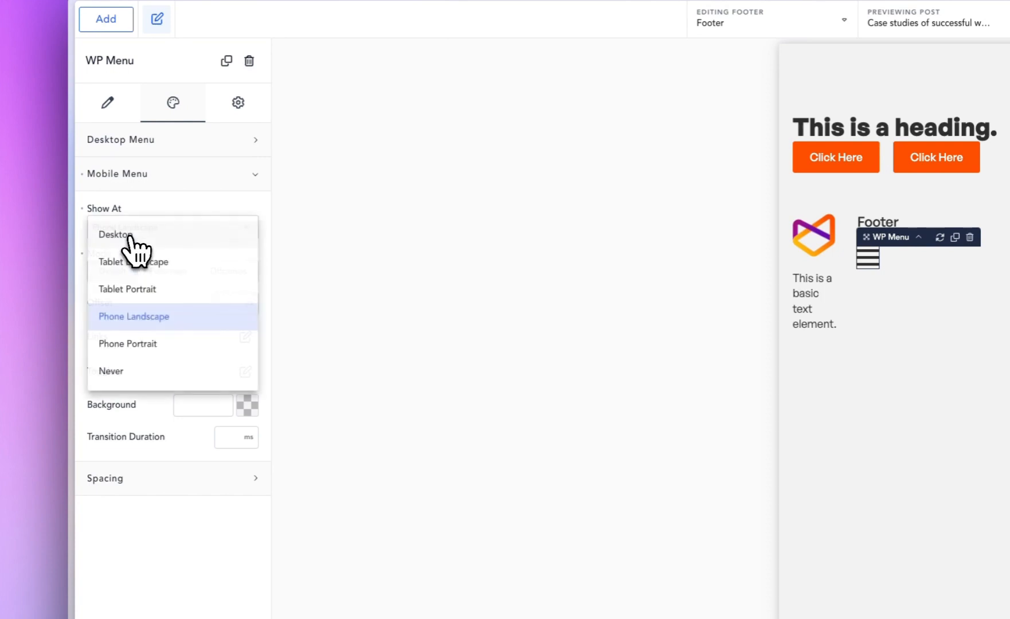
pyautogui.click(145, 372)
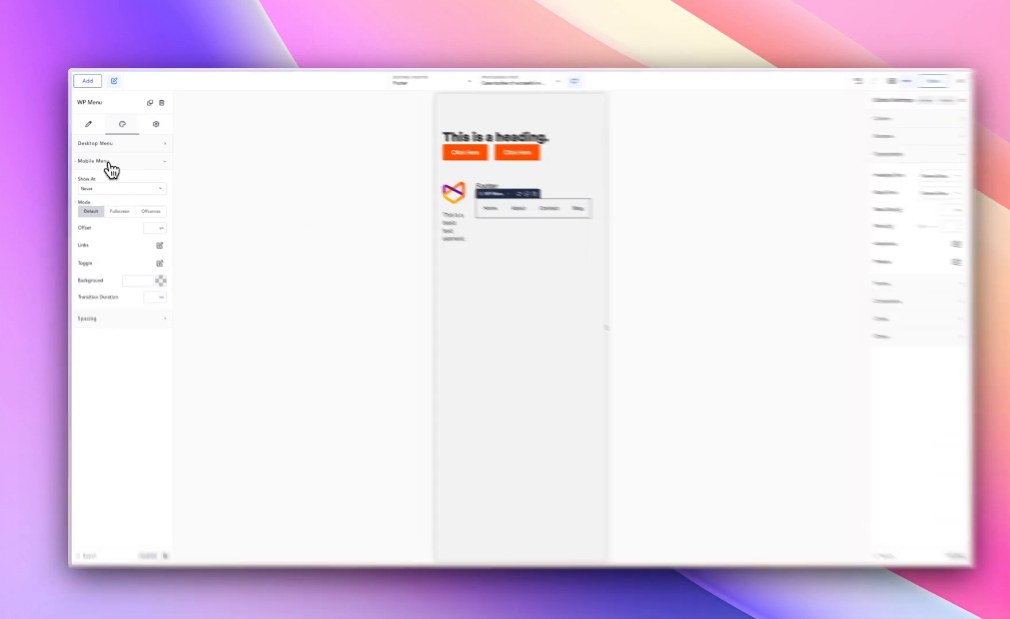
pyautogui.click(108, 163)
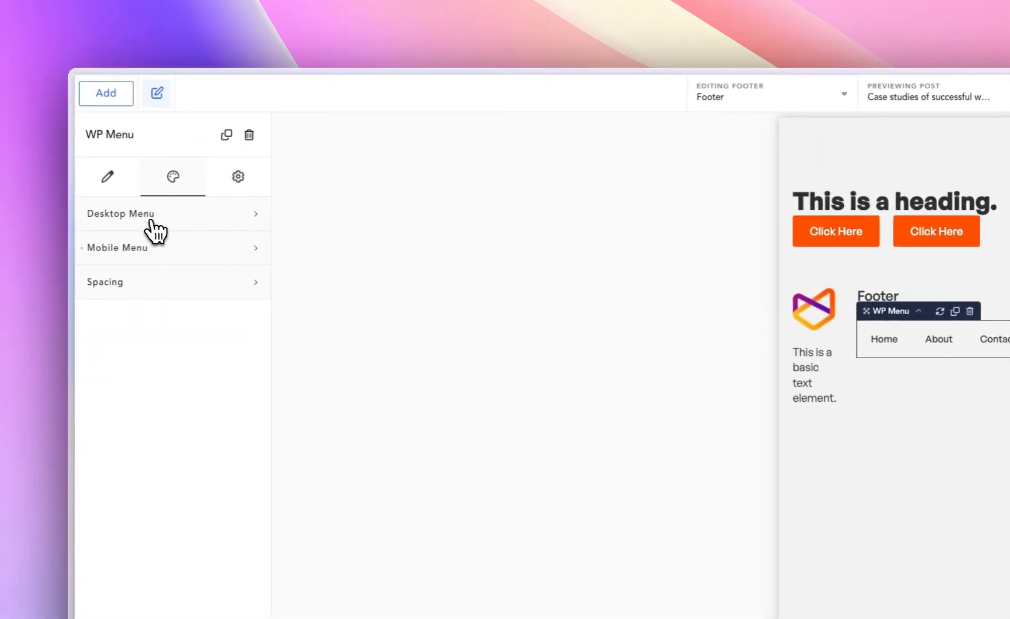
pyautogui.click(154, 229)
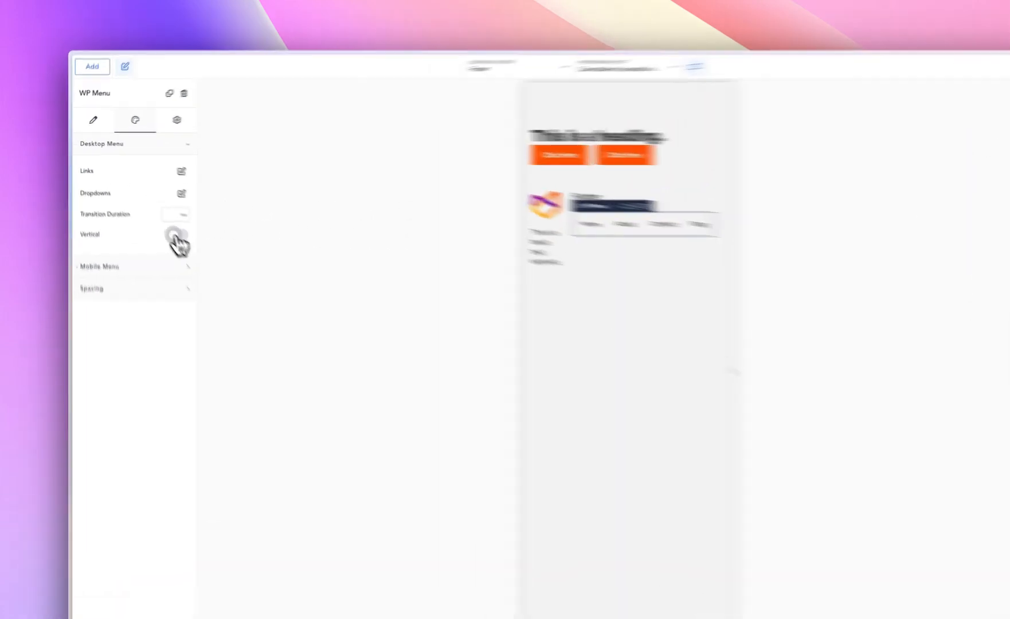
pyautogui.click(176, 235)
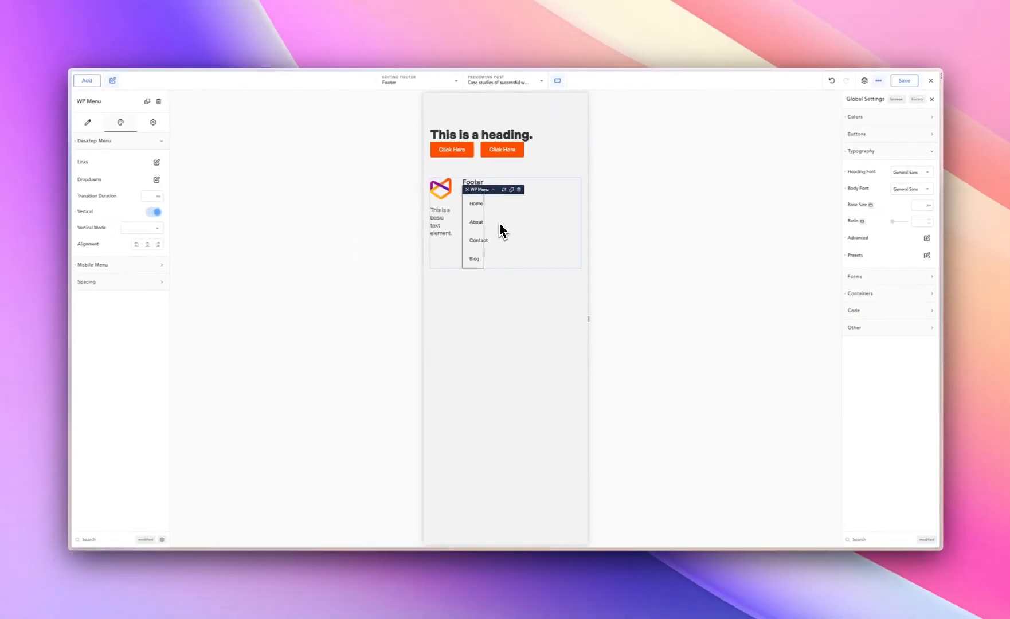
pyautogui.click(558, 80)
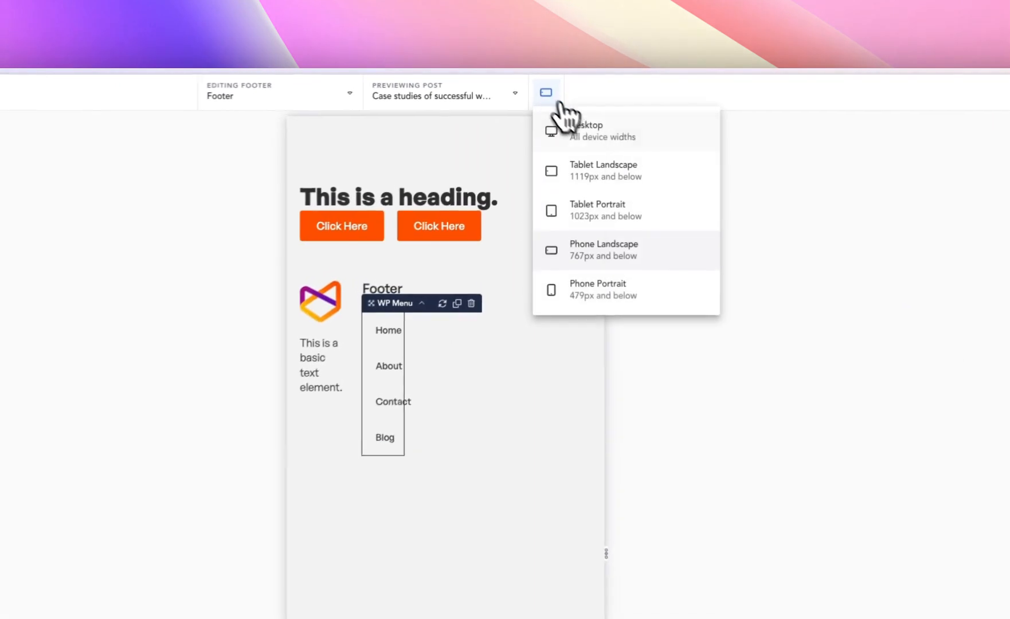
pyautogui.click(342, 293)
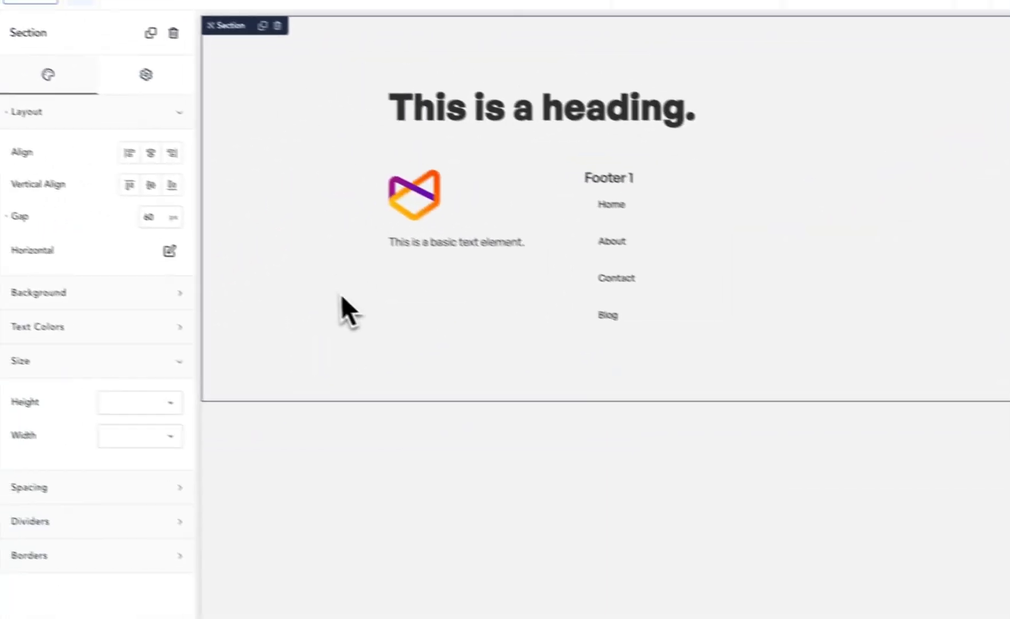
# - Set the WP Menu links' padding to 0 px on all sides and the space between links to 20 px
pyautogui.click(676, 272)
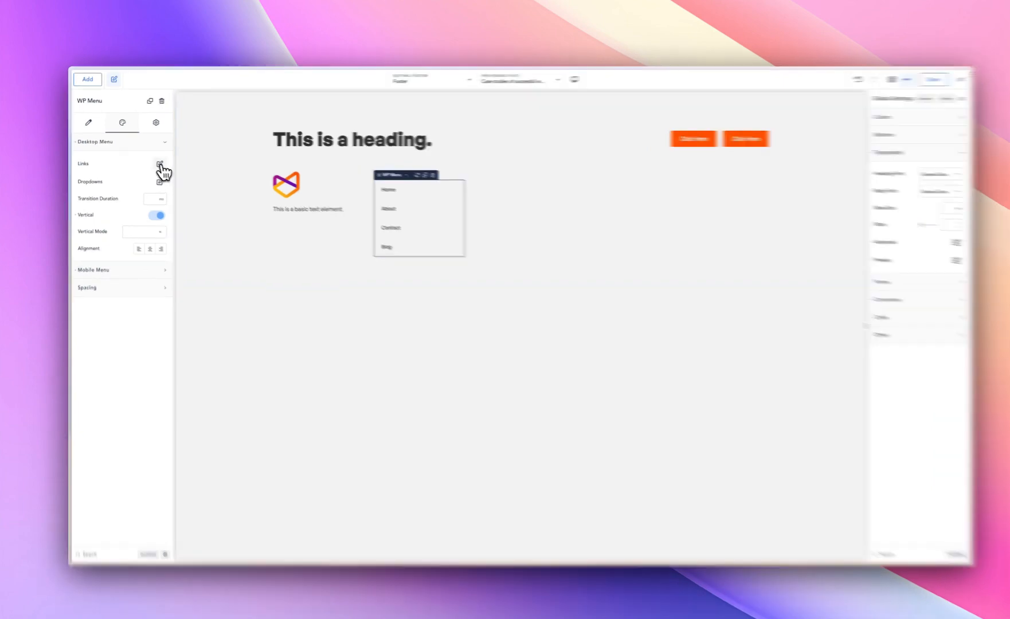
pyautogui.click(160, 165)
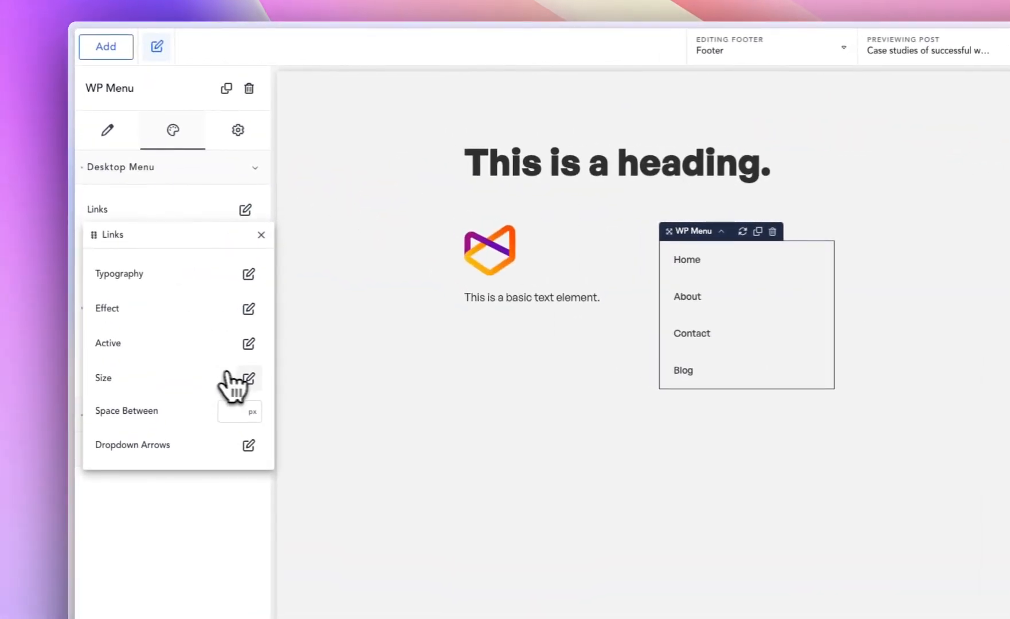
pyautogui.click(250, 379)
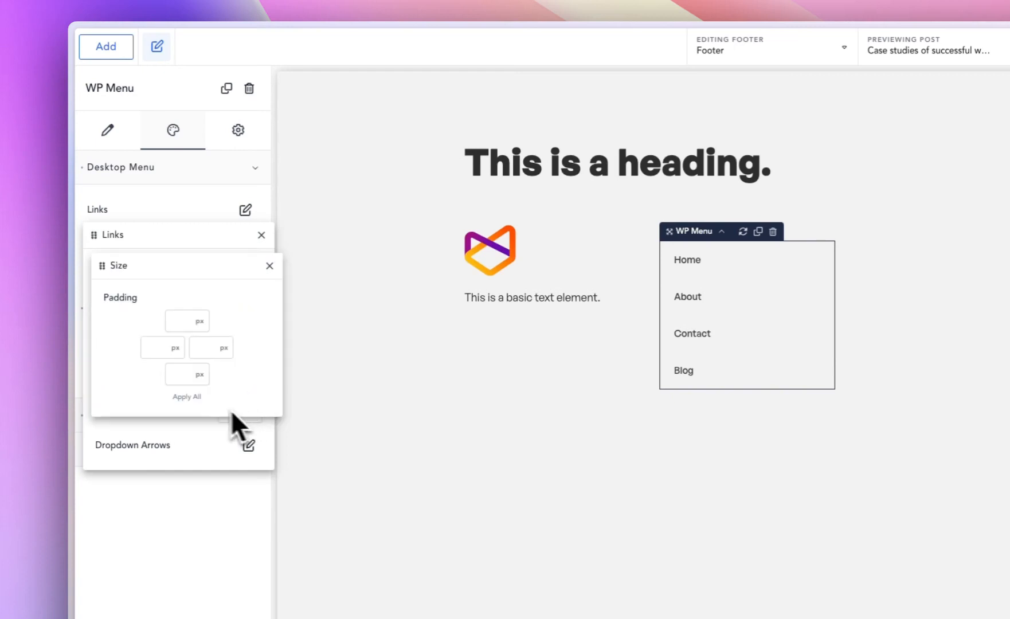
pyautogui.click(184, 322)
pyautogui.write('0')
pyautogui.click(187, 396)
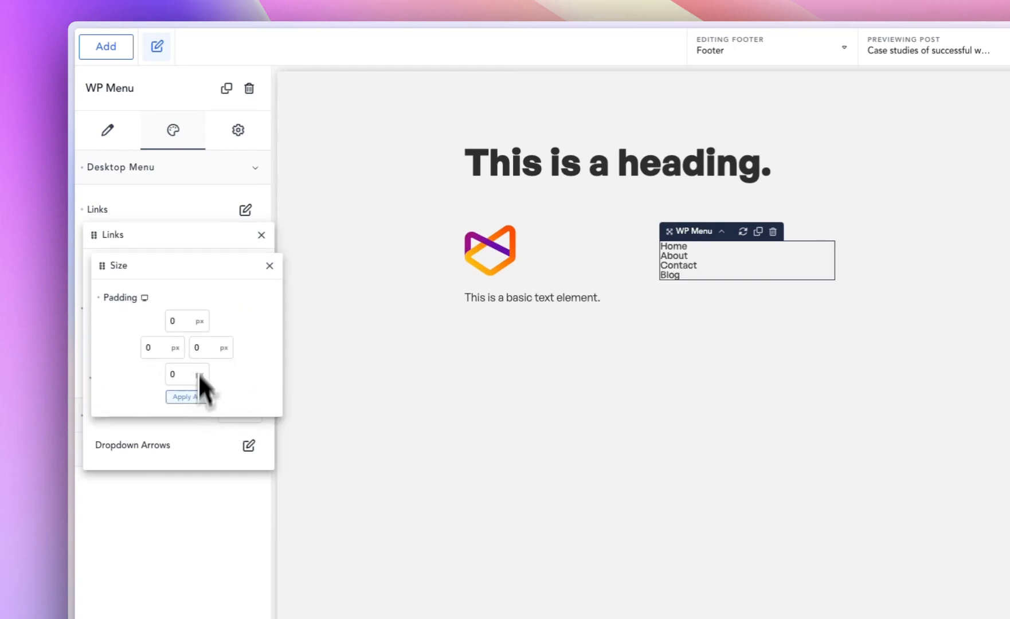
pyautogui.click(168, 214)
pyautogui.click(243, 214)
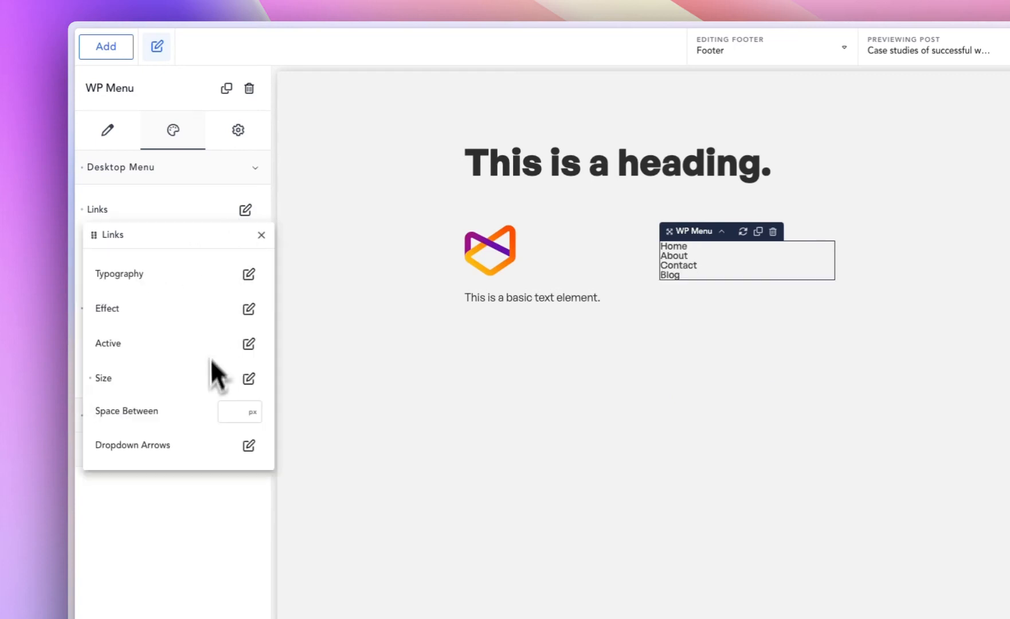
pyautogui.click(233, 412)
pyautogui.write('20')
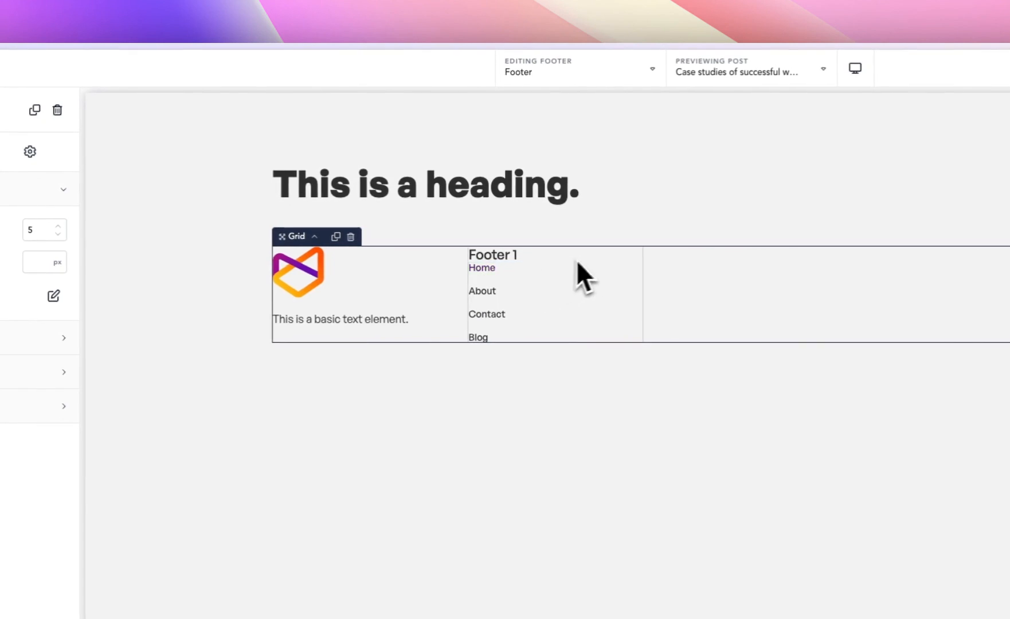
# - Set the layout gap of the div holding the "Footer 1" heading and menu to 20 px
pyautogui.click(586, 256)
pyautogui.click(29, 189)
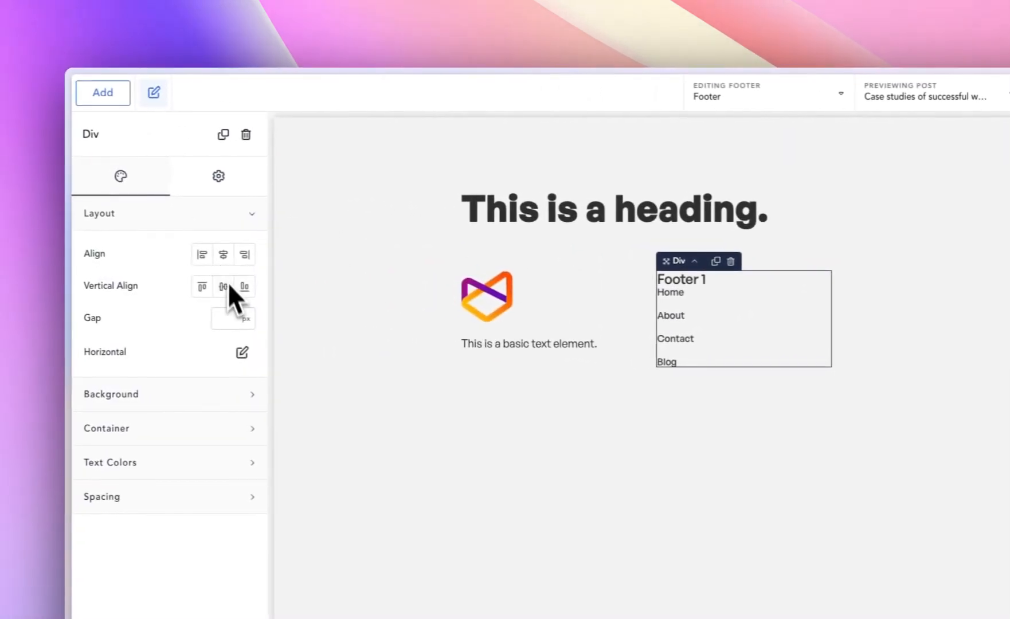
pyautogui.click(39, 291)
pyautogui.write('20')
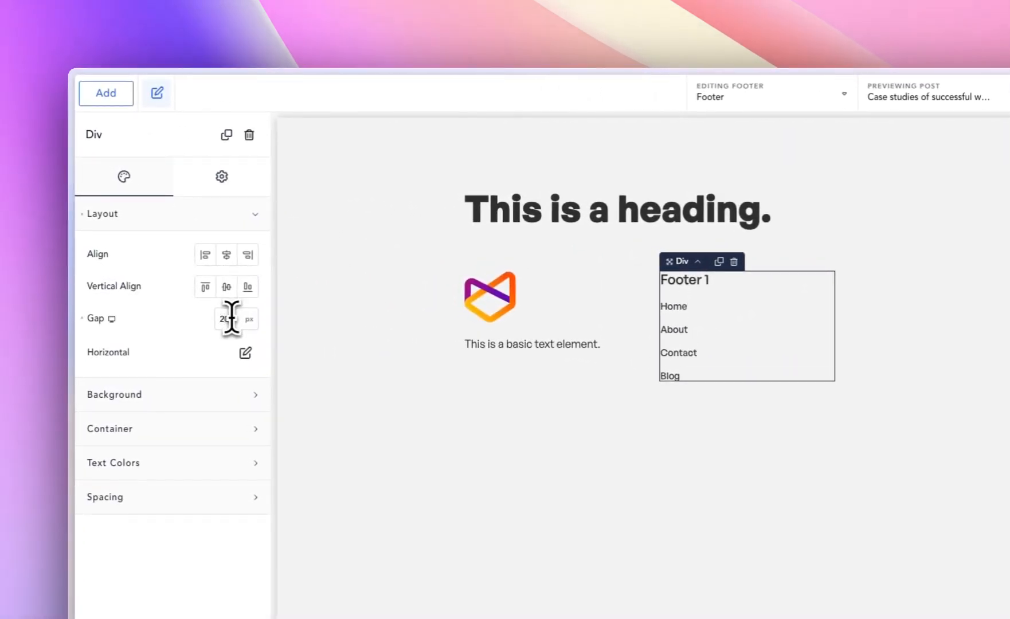
# - Reduce the space between the WP Menu's links to 15 px
pyautogui.click(710, 341)
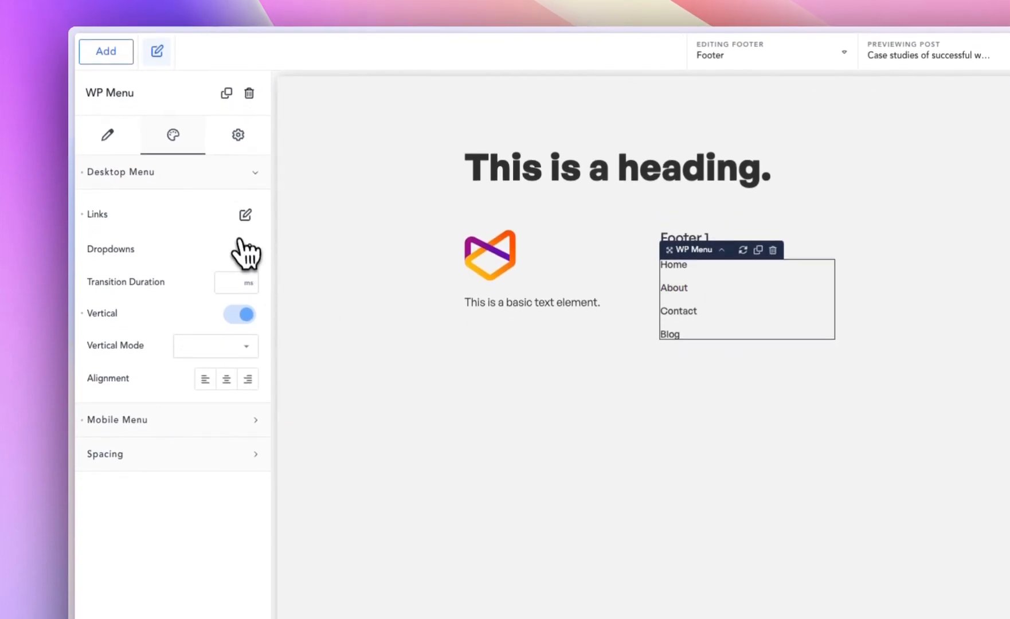
pyautogui.click(246, 256)
pyautogui.doubleClick(239, 408)
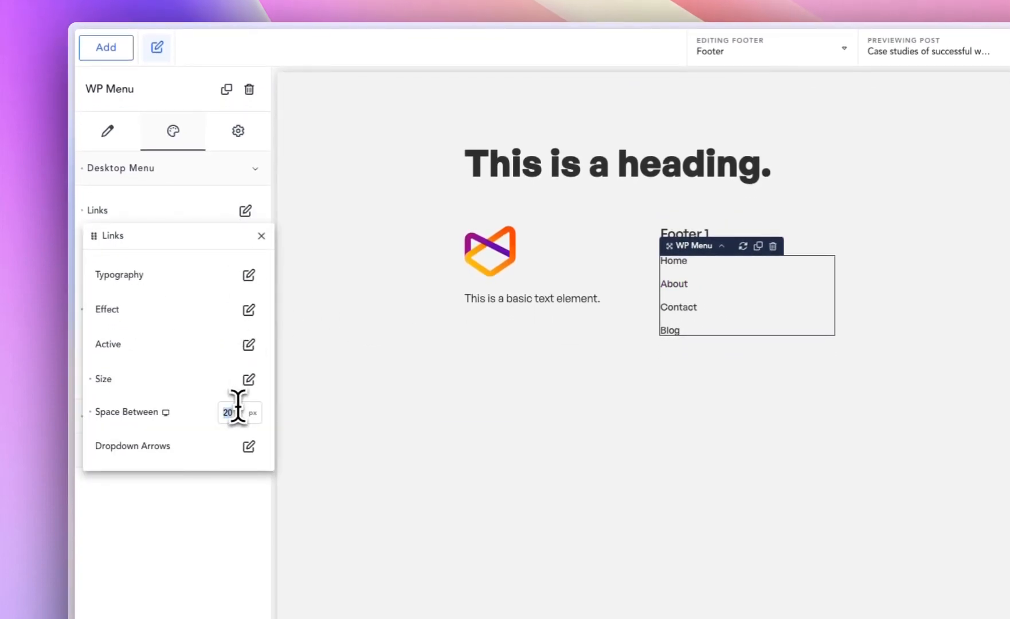
pyautogui.write('15')
# - Duplicate the "Footer 1" div in the grid and delete the WP Menu from the copy
pyautogui.click(913, 281)
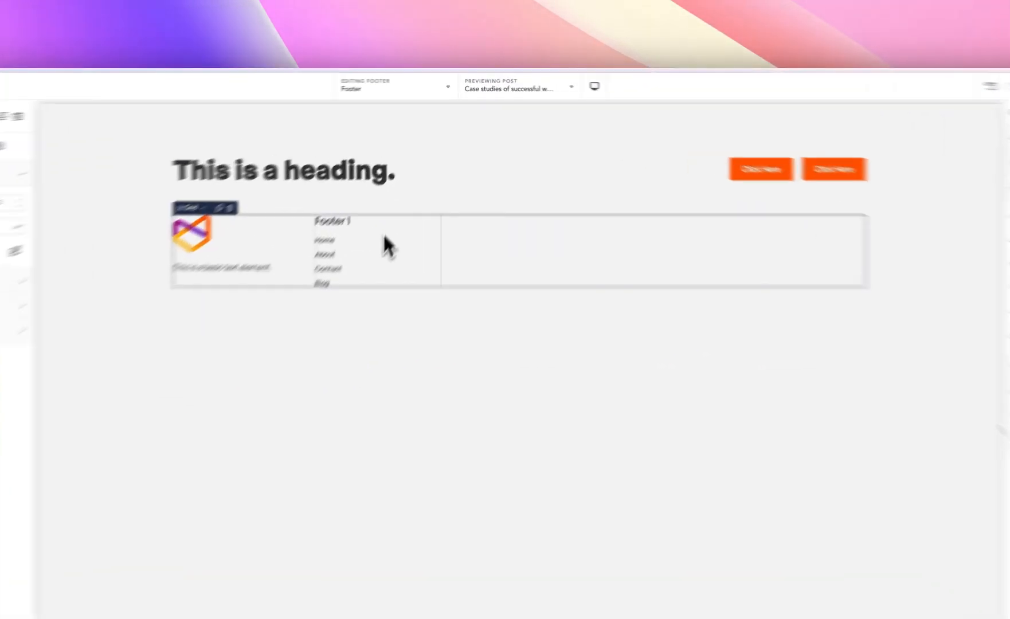
pyautogui.click(413, 190)
pyautogui.click(394, 165)
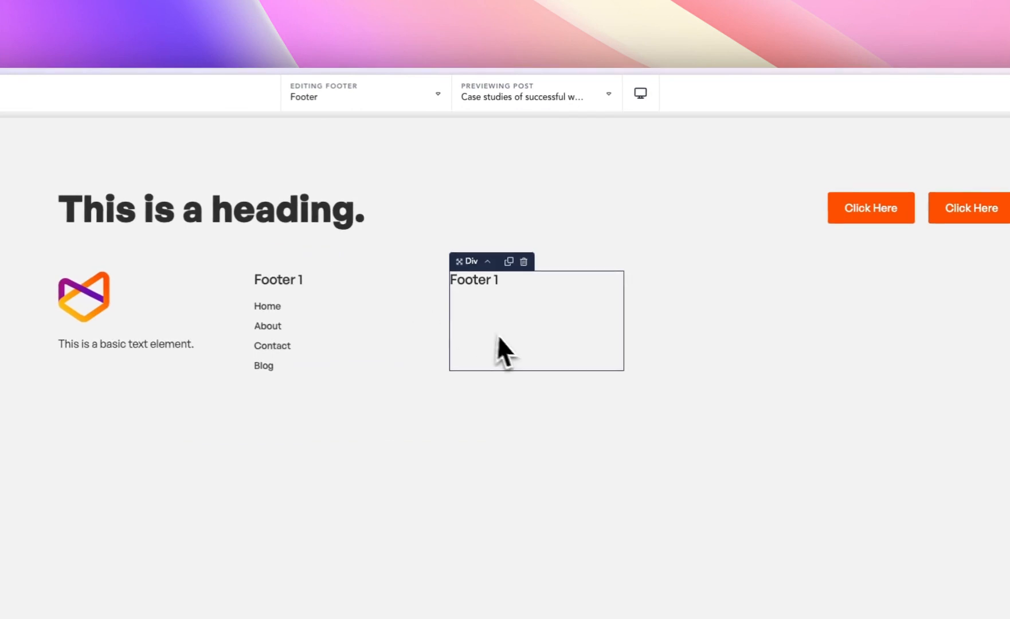
pyautogui.click(542, 339)
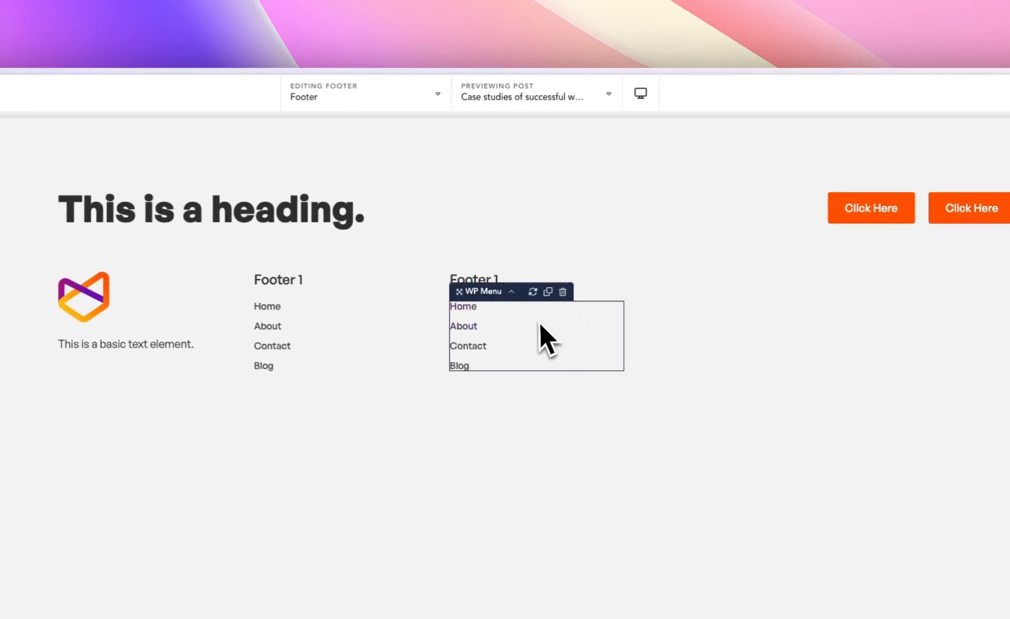
pyautogui.click(567, 290)
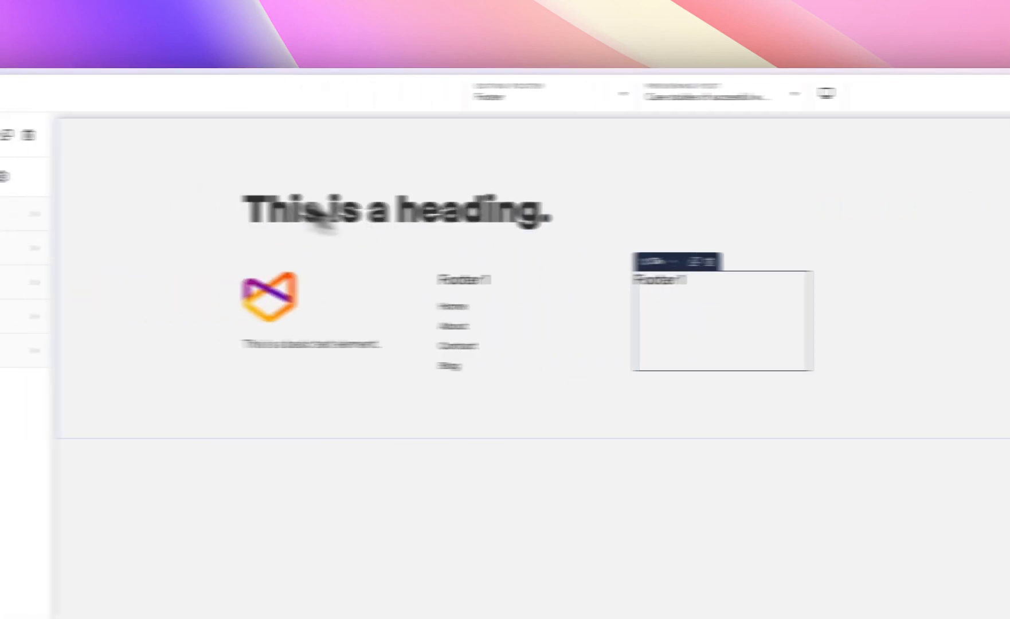
# - Search the elements for "menu" and add a Menu Builder element to the duplicated div
pyautogui.click(66, 93)
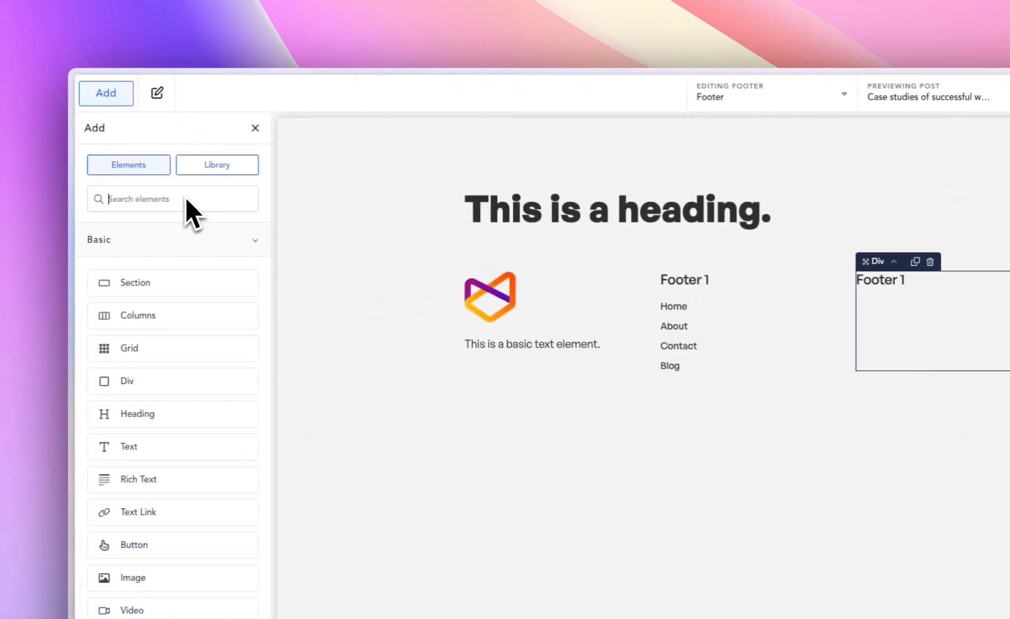
pyautogui.write('menu')
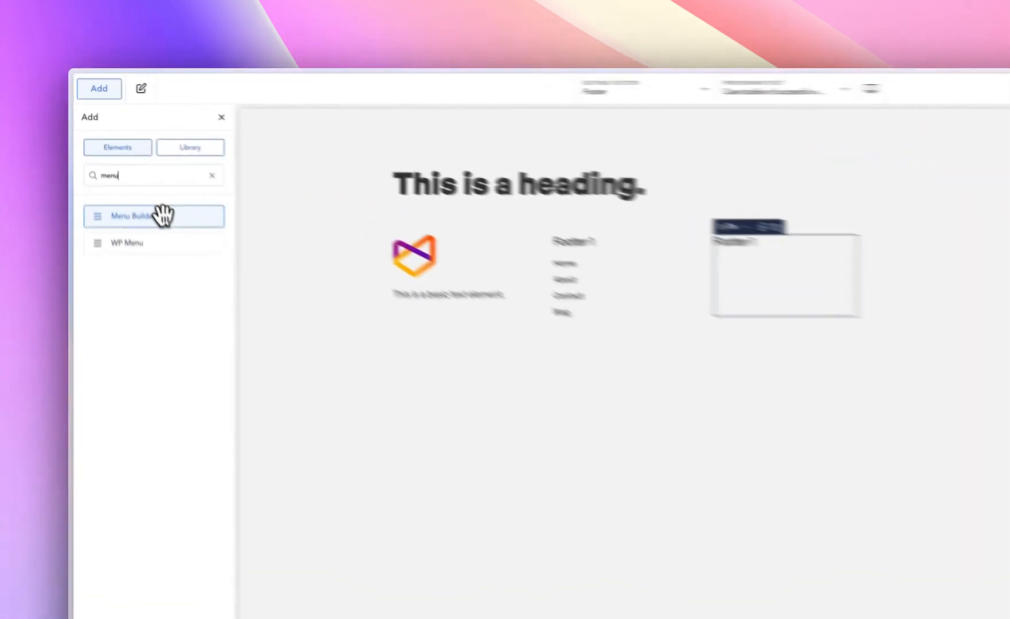
pyautogui.click(124, 158)
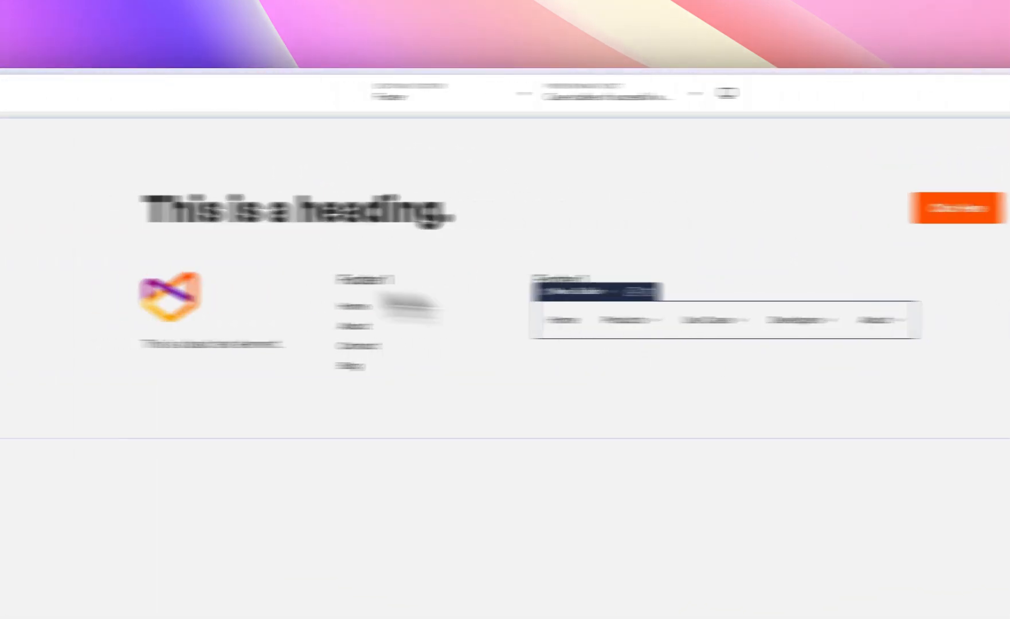
pyautogui.click(151, 185)
pyautogui.click(154, 222)
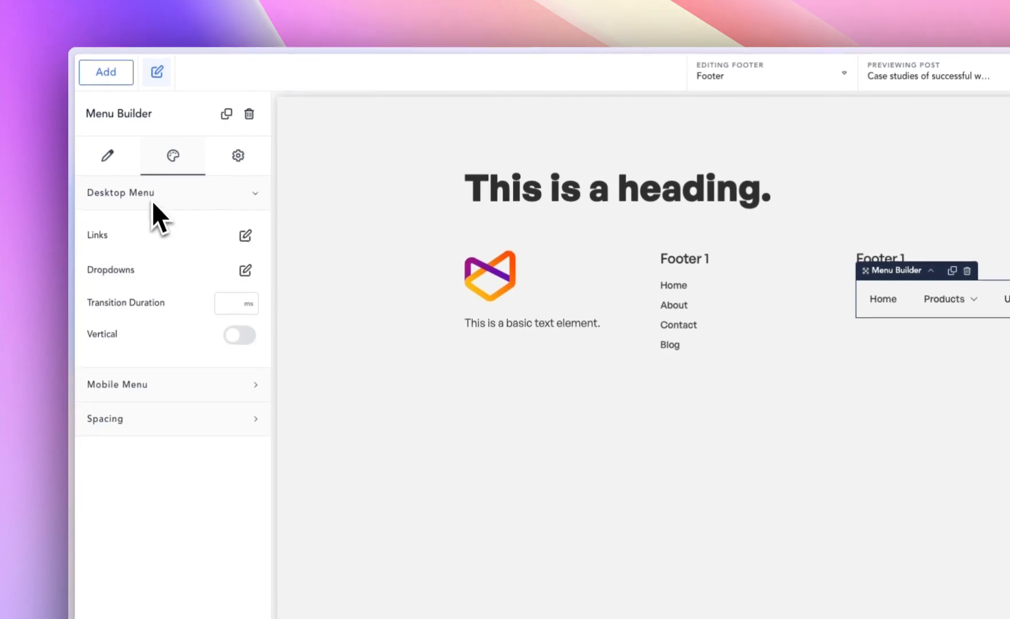
pyautogui.click(240, 336)
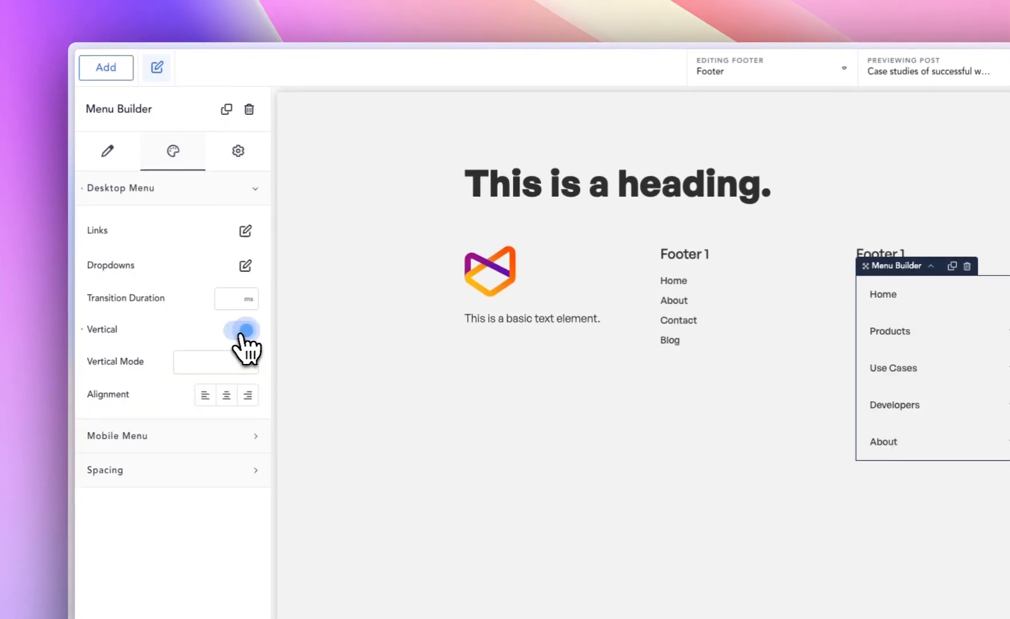
pyautogui.click(246, 231)
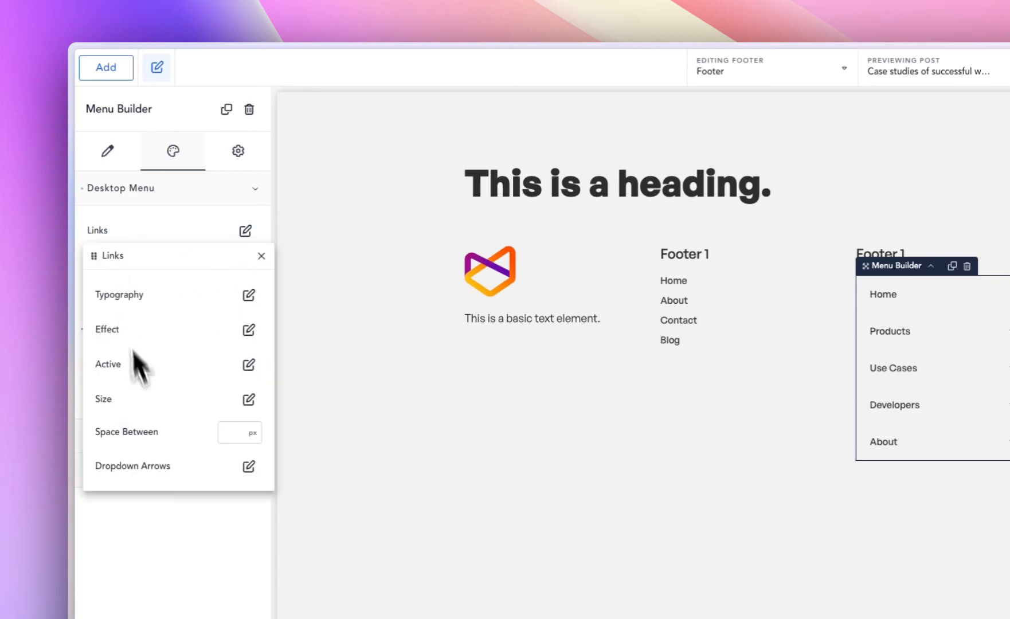
pyautogui.click(225, 400)
pyautogui.click(176, 342)
pyautogui.write('0')
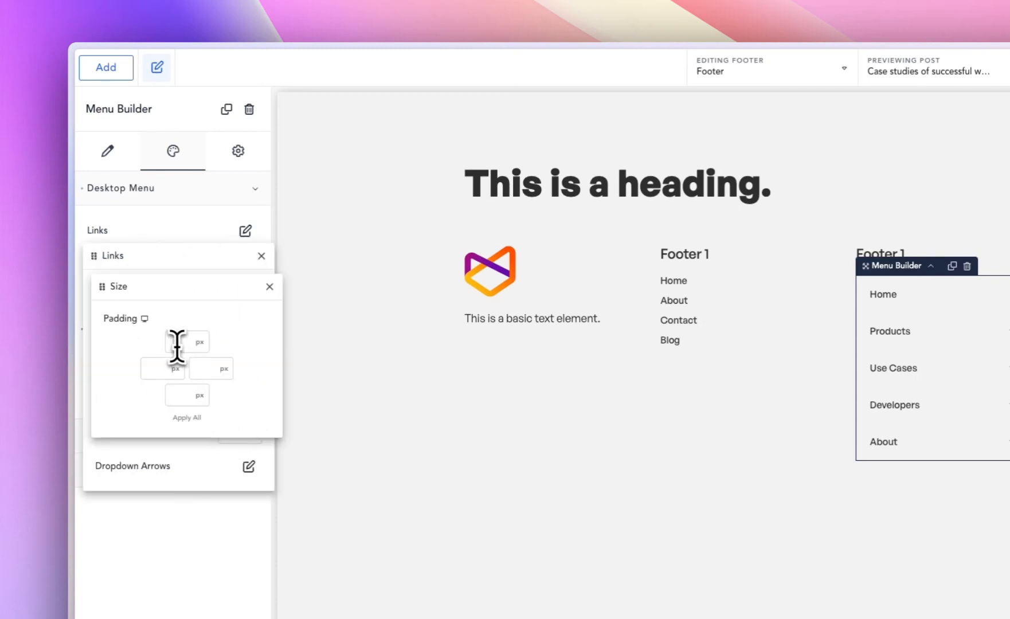
pyautogui.click(189, 417)
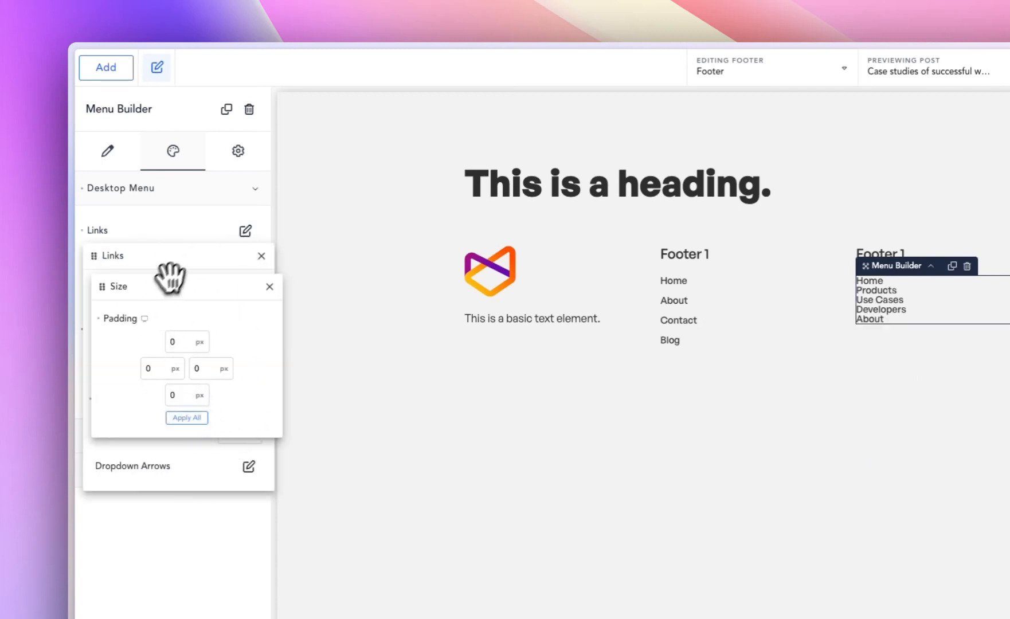
# - Space the Menu Builder's links to match the WP Menu's link spacing and save the footer
pyautogui.click(182, 273)
pyautogui.click(230, 431)
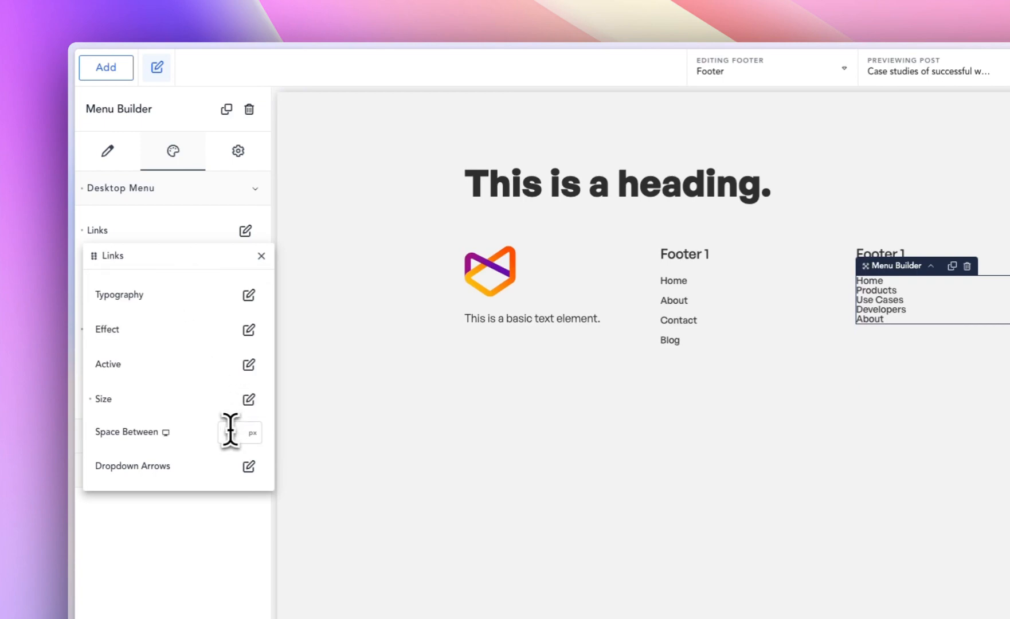
pyautogui.write('16')
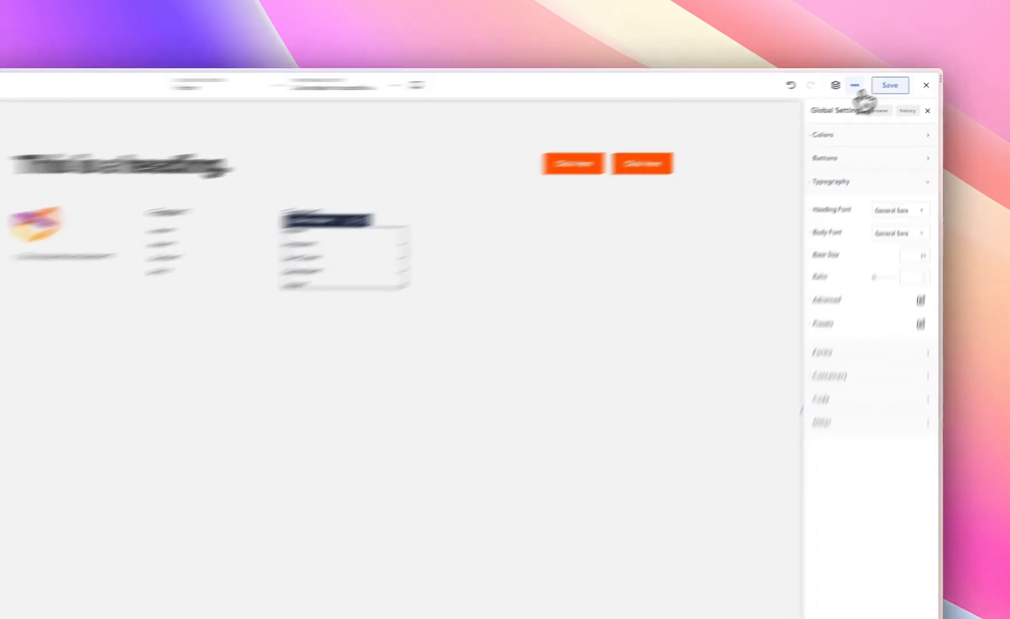
pyautogui.click(901, 81)
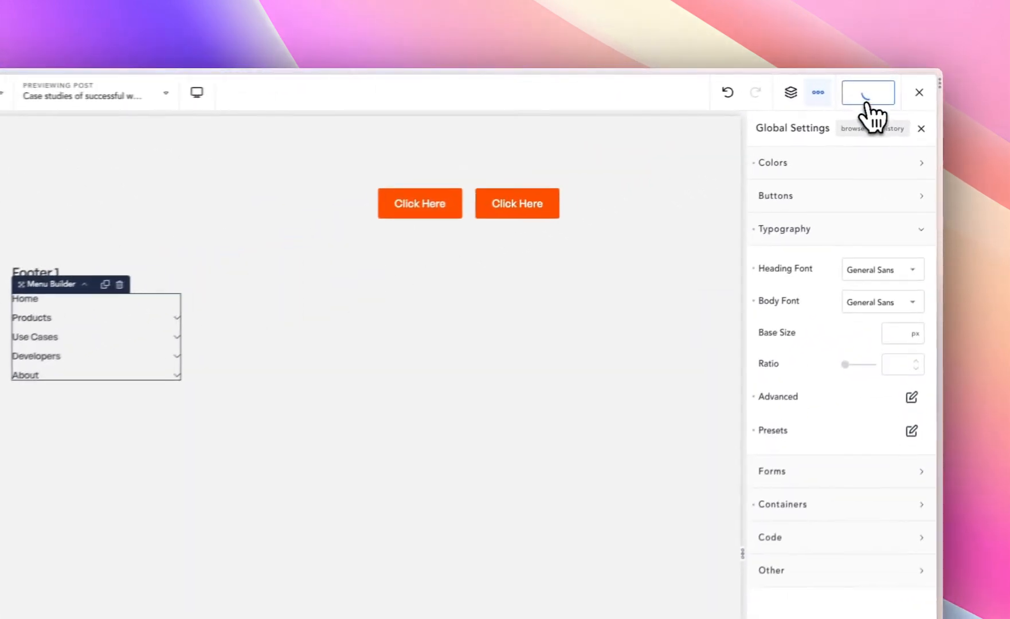
# - Delete the default menu link, the three dropdowns and the custom dropdown inside the Menu Builder
pyautogui.click(787, 94)
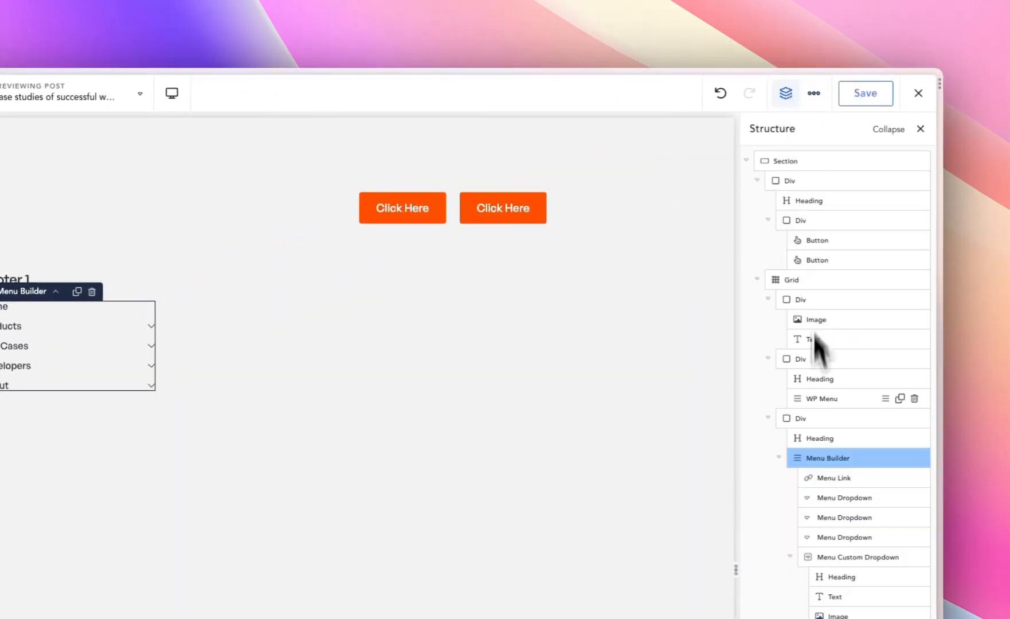
pyautogui.click(887, 131)
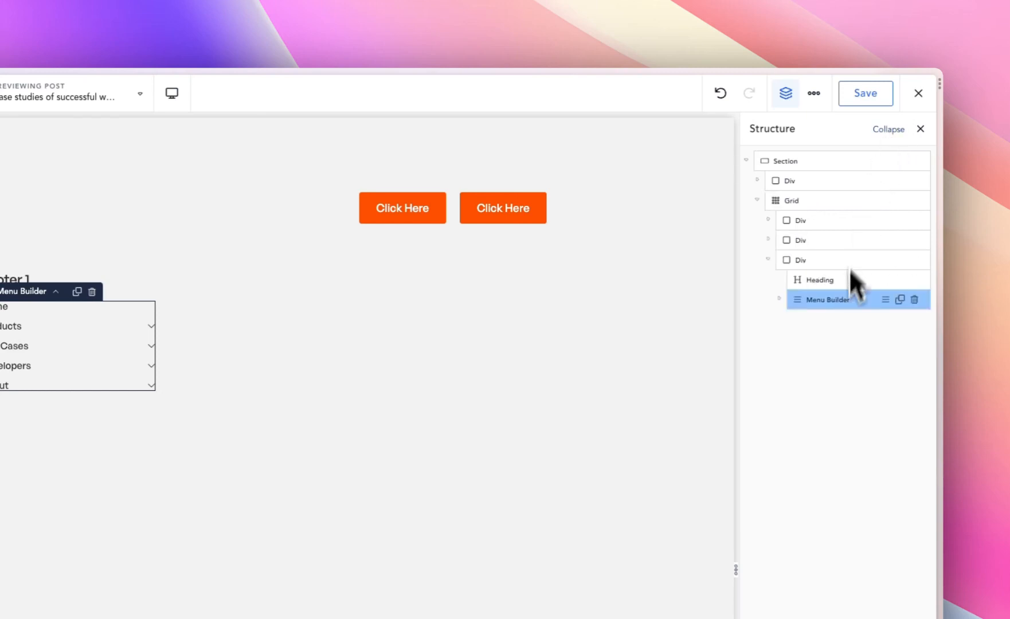
pyautogui.click(780, 299)
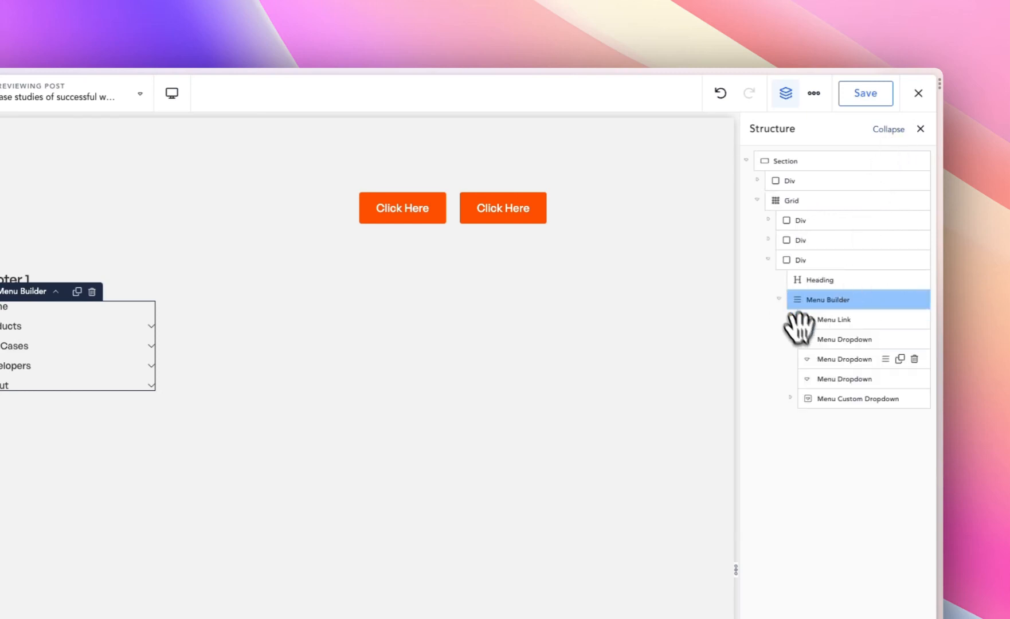
pyautogui.click(832, 314)
pyautogui.click(846, 339)
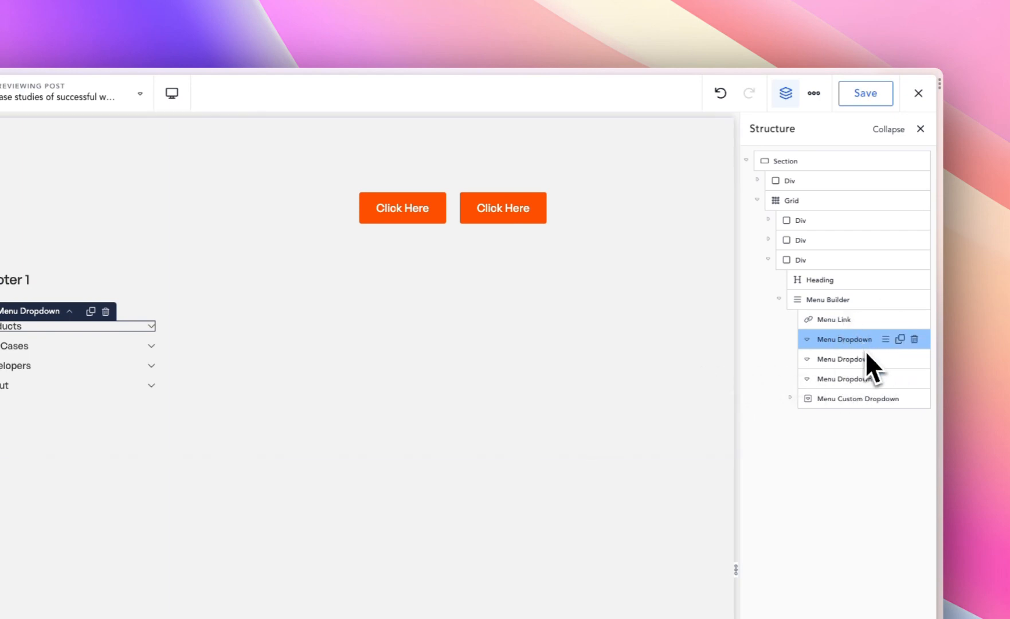
pyautogui.click(914, 339)
pyautogui.click(915, 339)
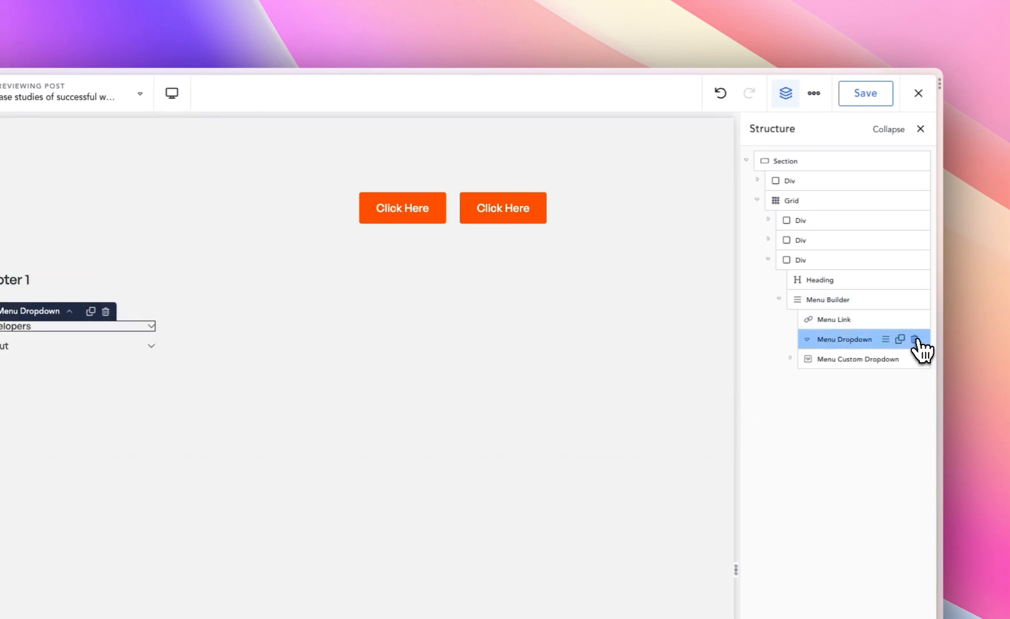
pyautogui.click(914, 338)
pyautogui.click(915, 339)
pyautogui.click(915, 320)
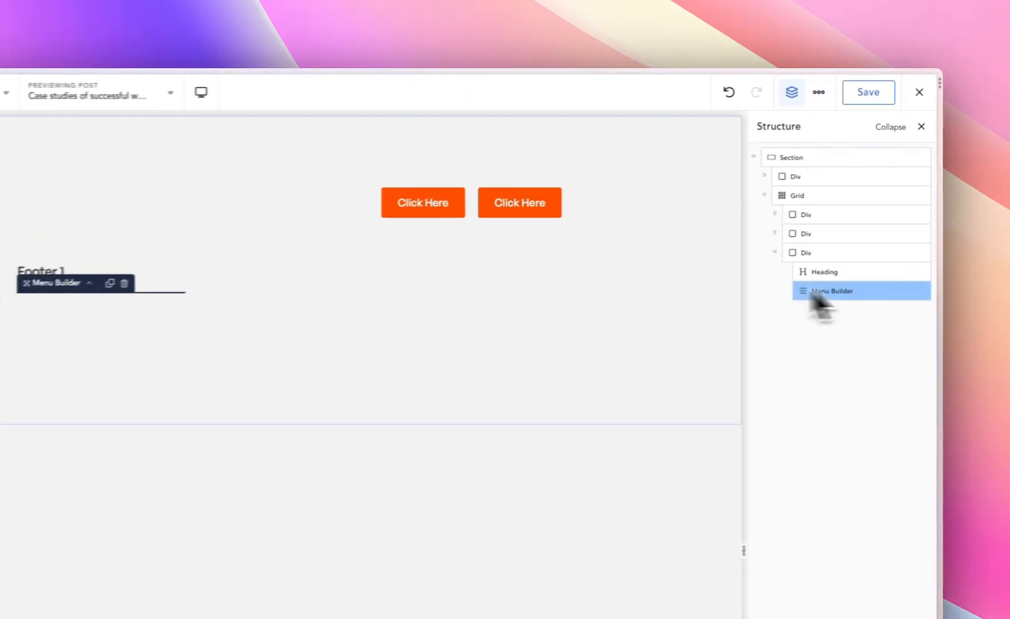
# - Add a Menu Link with the text "Home" to the empty Menu Builder
pyautogui.click(121, 177)
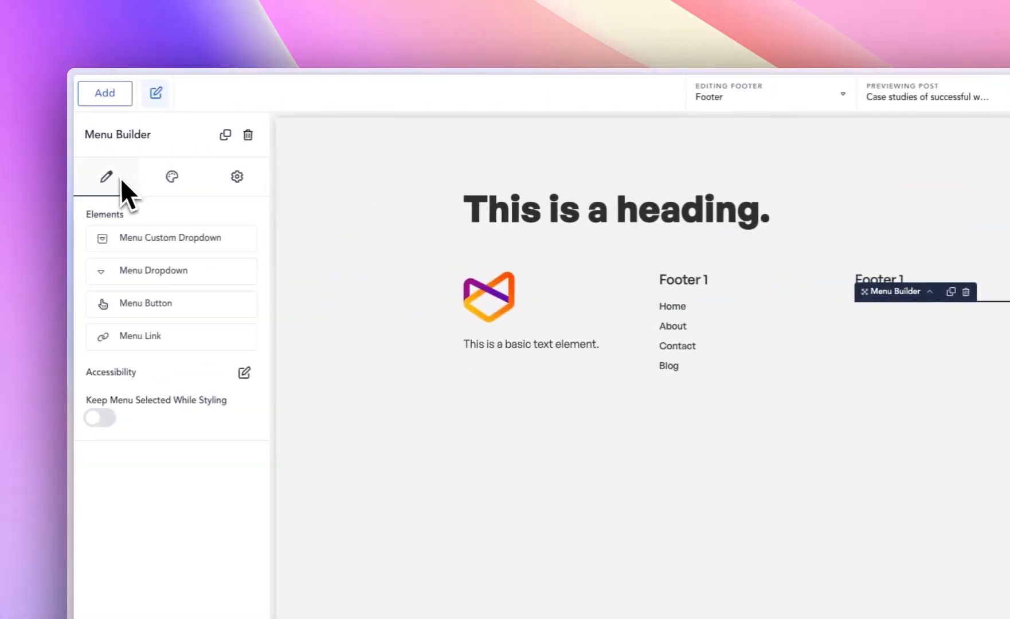
pyautogui.click(169, 338)
pyautogui.tripleClick(177, 262)
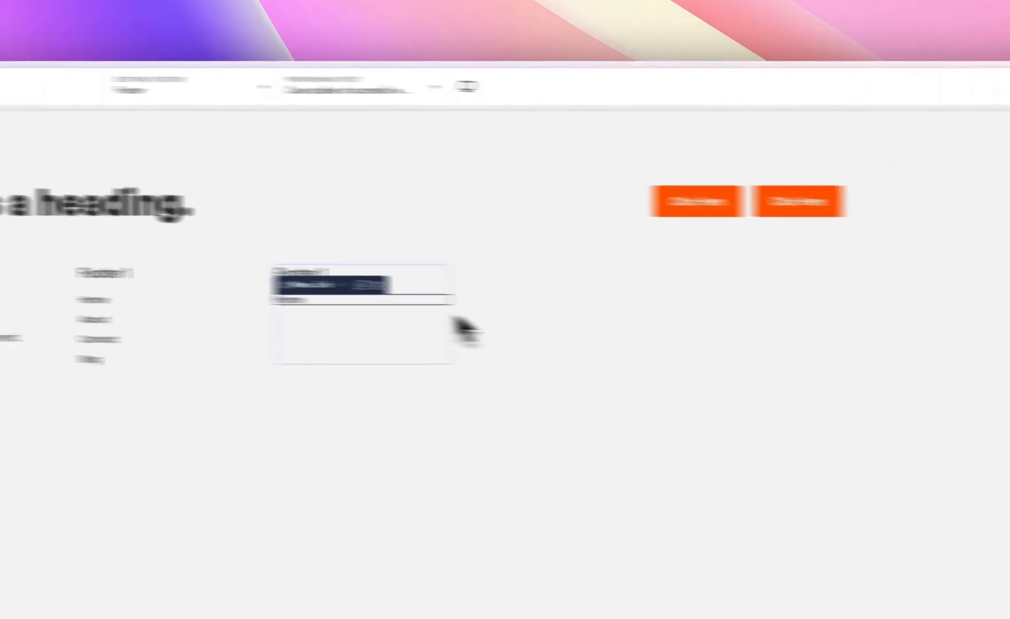
# - Duplicate the Home menu link twice and change the copies' texts to "About" and "Contact"
pyautogui.doubleClick(137, 248)
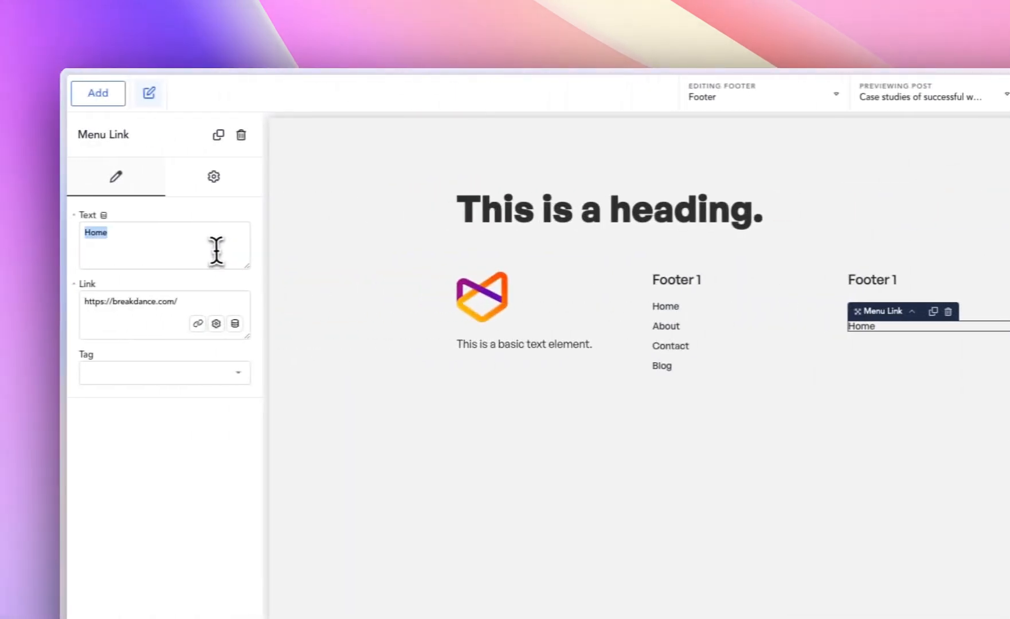
pyautogui.write('Abo')
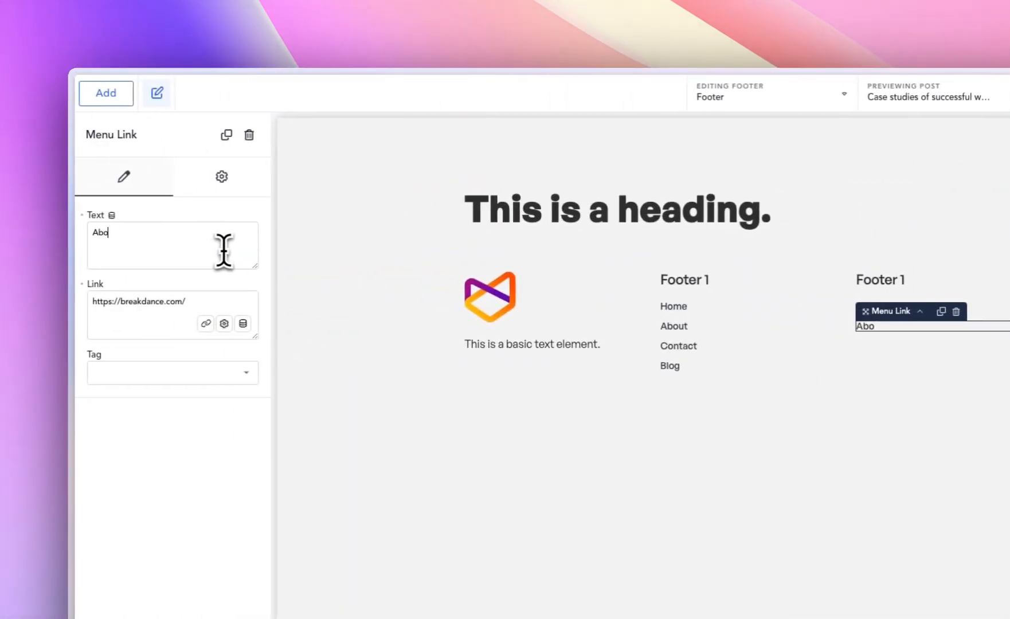
pyautogui.click(941, 311)
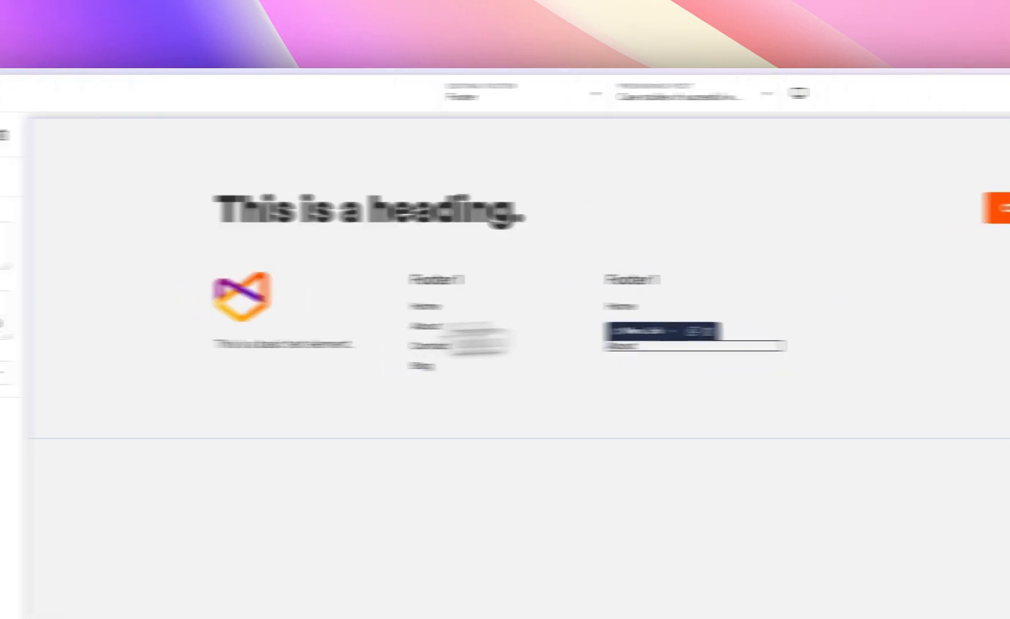
pyautogui.doubleClick(161, 248)
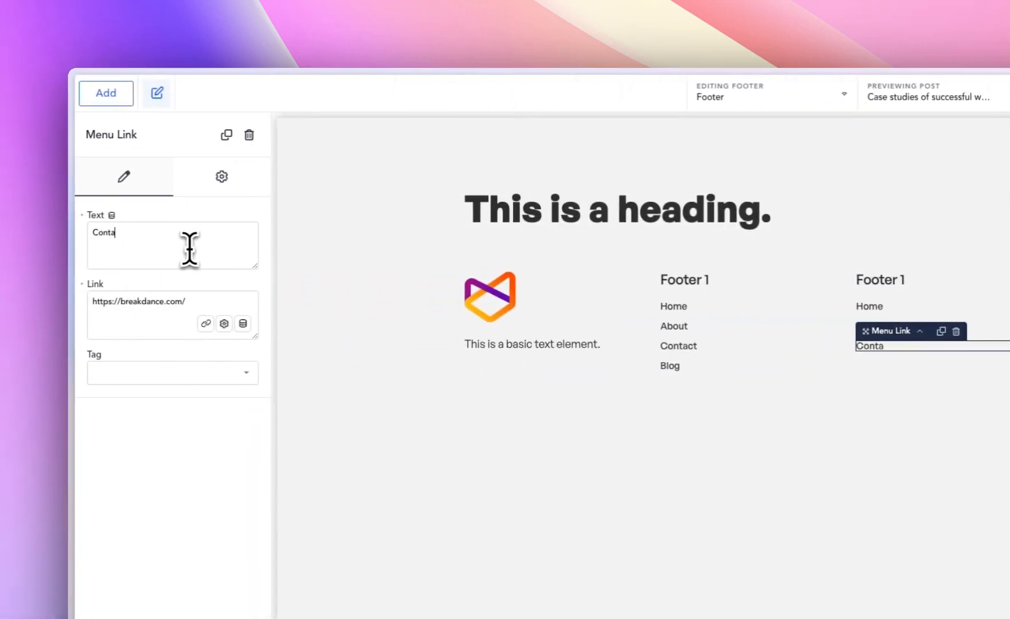
pyautogui.write('Contact')
pyautogui.click(716, 298)
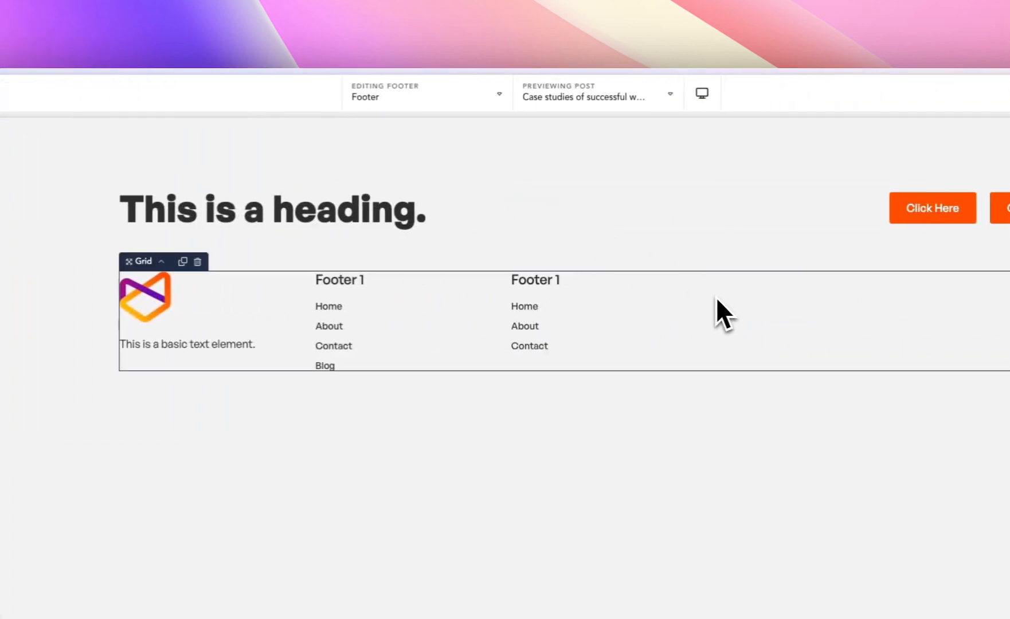
pyautogui.click(561, 323)
pyautogui.click(529, 308)
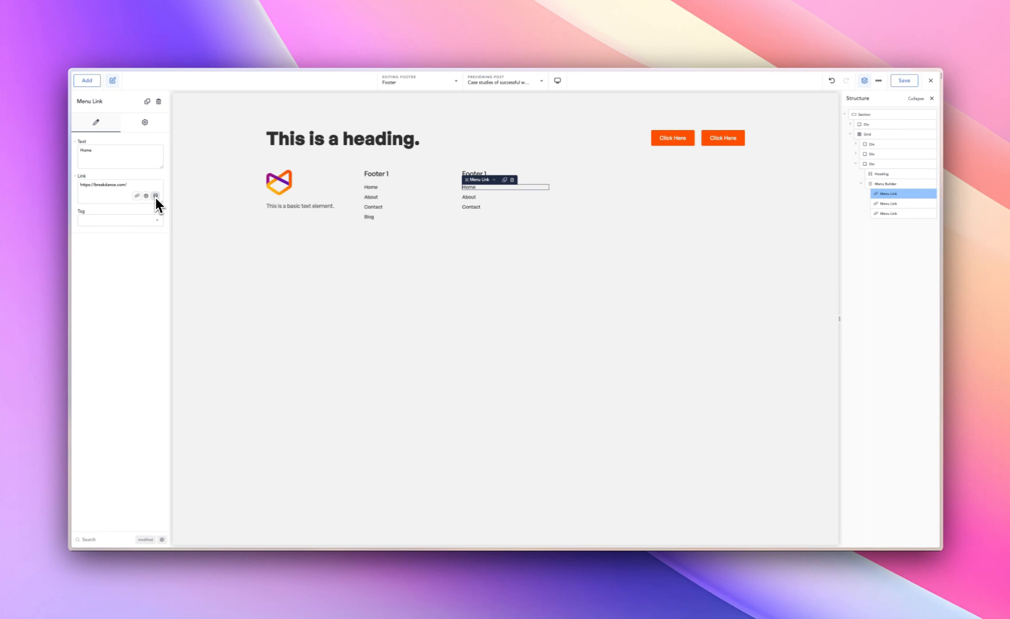
pyautogui.click(394, 204)
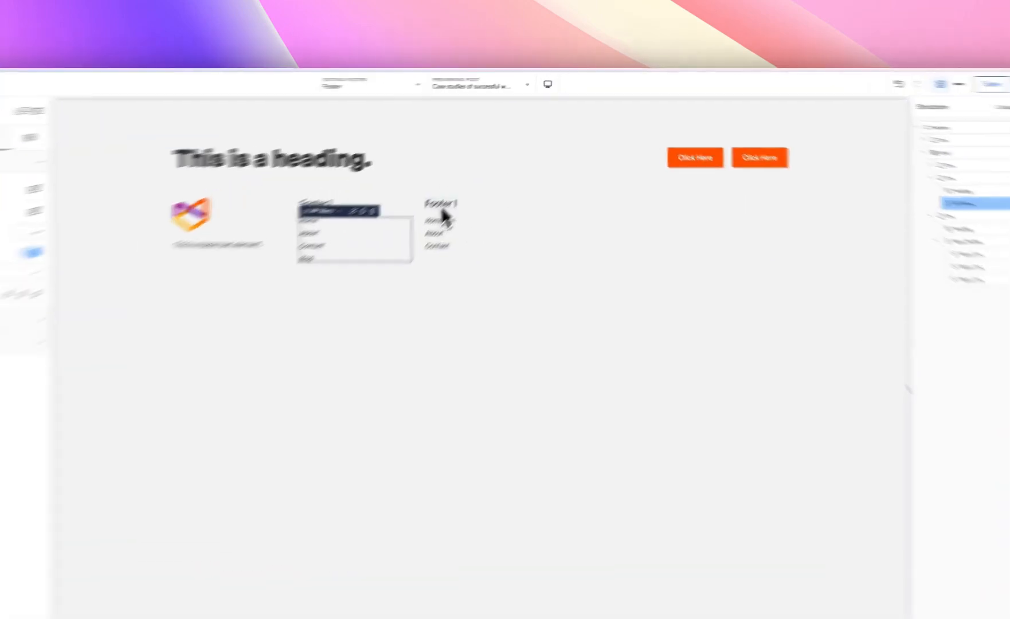
# - Duplicate the div holding the Menu Builder column and retitle the copy's heading "Footer 3"
pyautogui.click(515, 176)
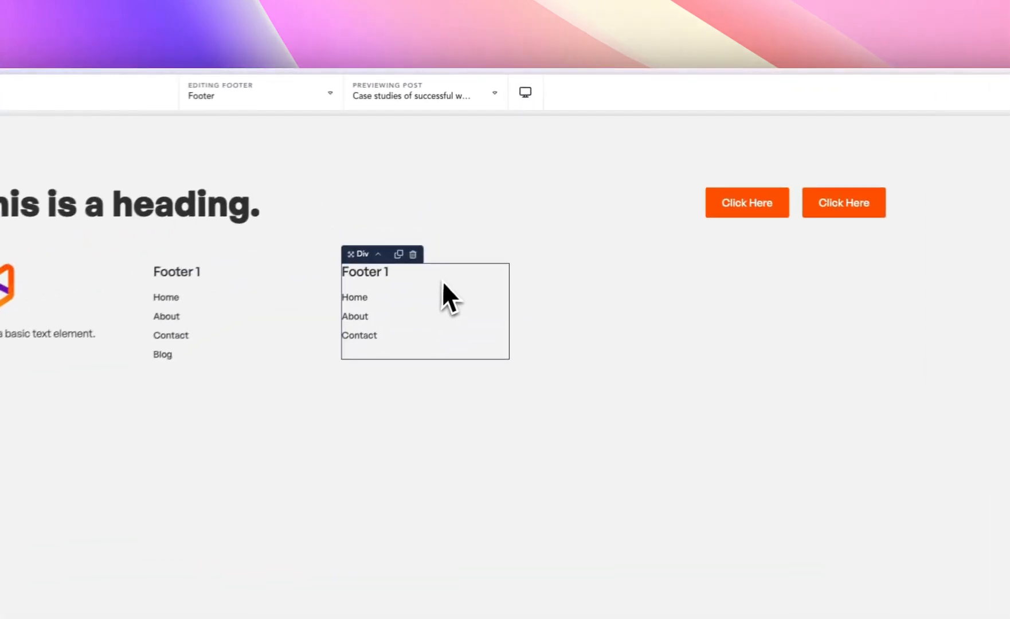
pyautogui.click(395, 266)
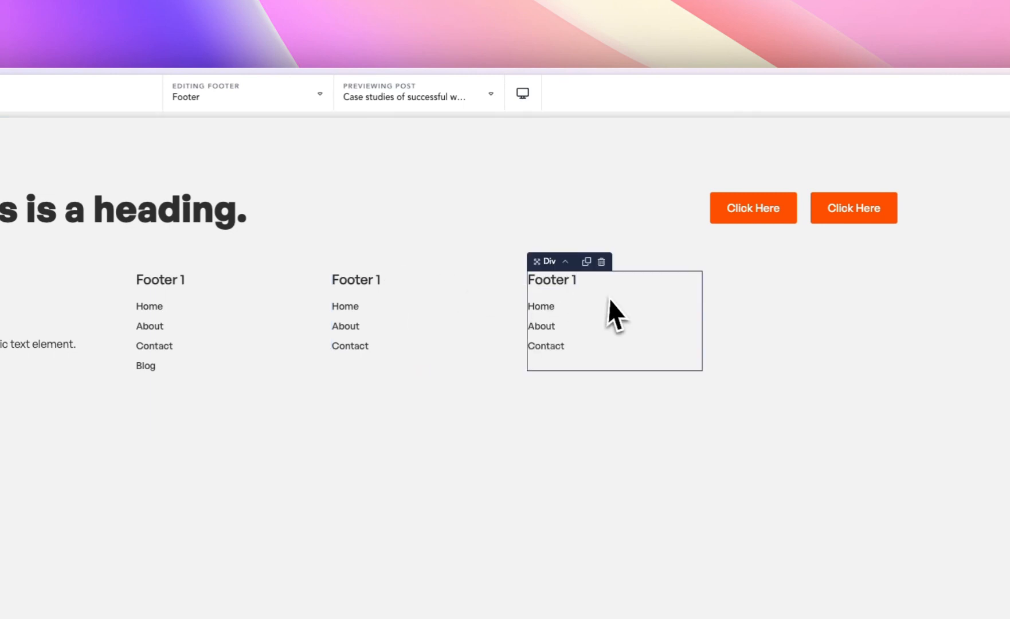
pyautogui.click(557, 284)
pyautogui.doubleClick(555, 283)
pyautogui.press('Right')
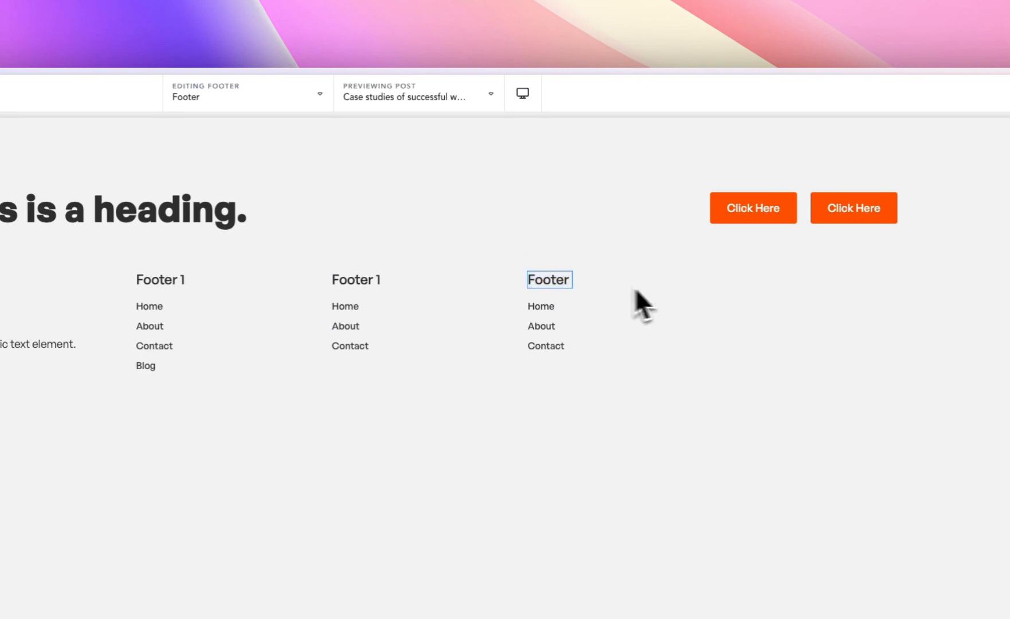
pyautogui.write('3')
# - Delete the Menu Builder from the "Footer 3" div, search the elements for "list" and add an Icon List instead
pyautogui.click(568, 322)
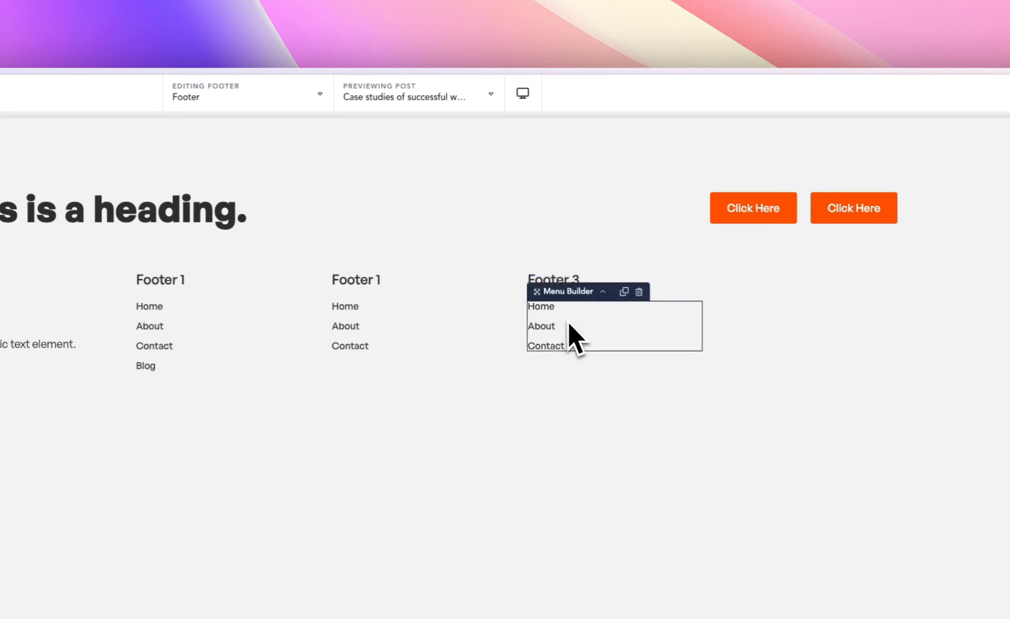
pyautogui.click(638, 291)
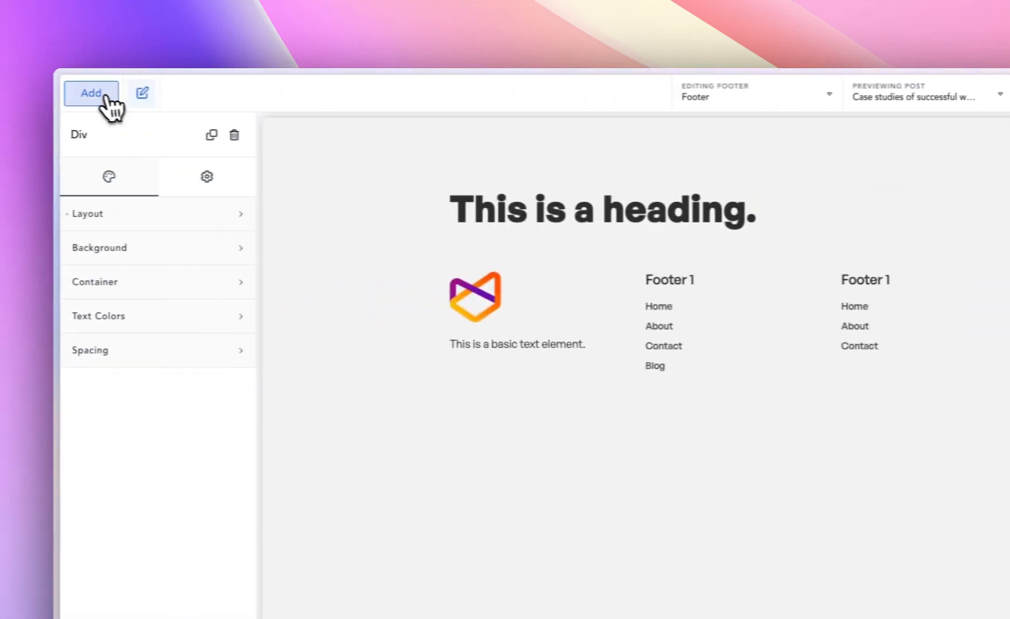
pyautogui.click(104, 98)
pyautogui.write('list')
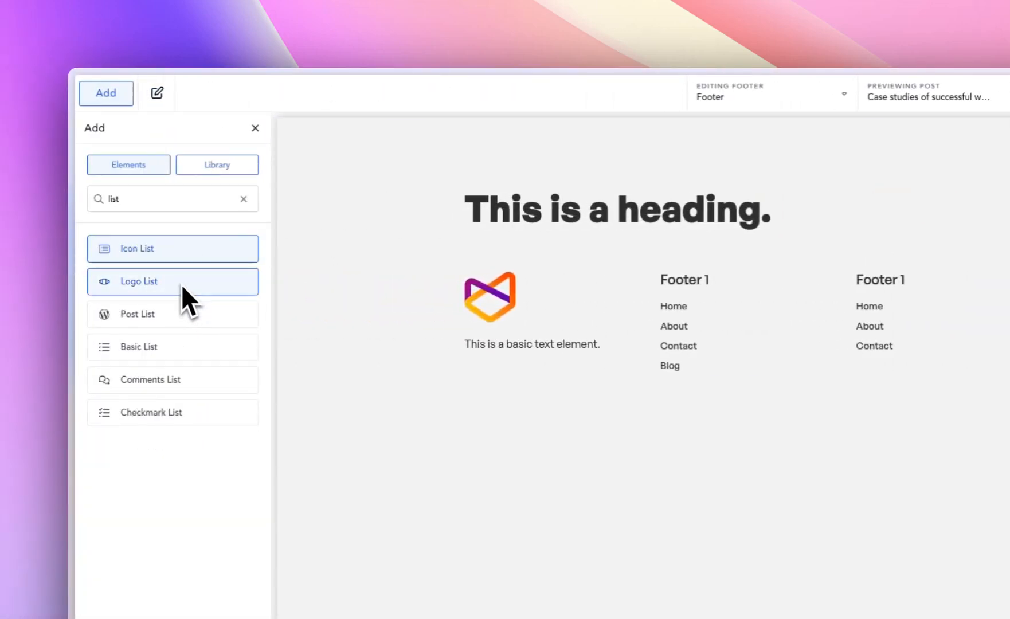
pyautogui.click(175, 246)
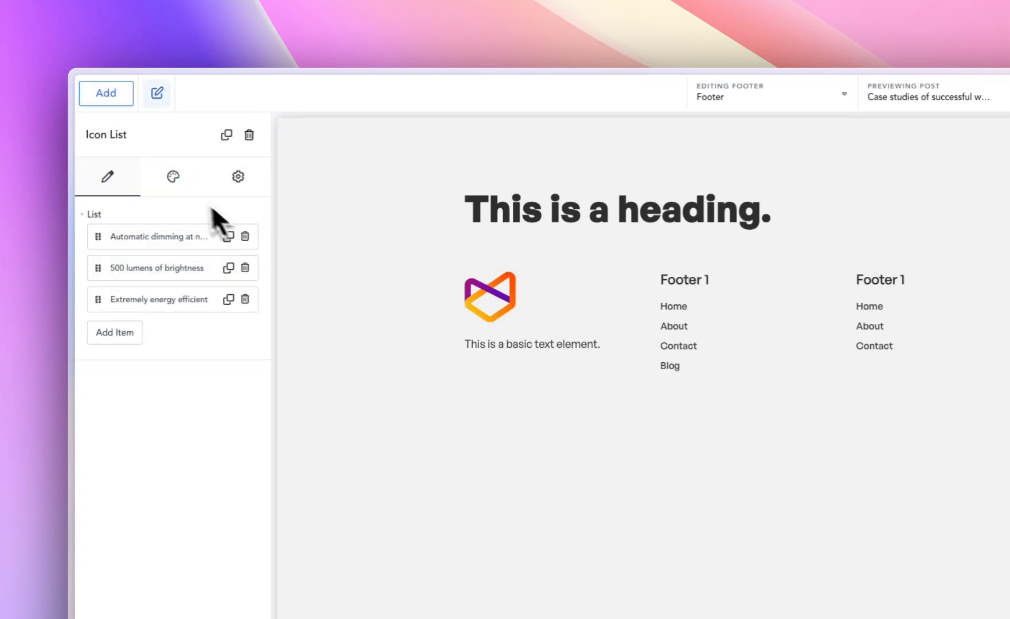
# - Remove all three default items from the Icon List
pyautogui.click(146, 236)
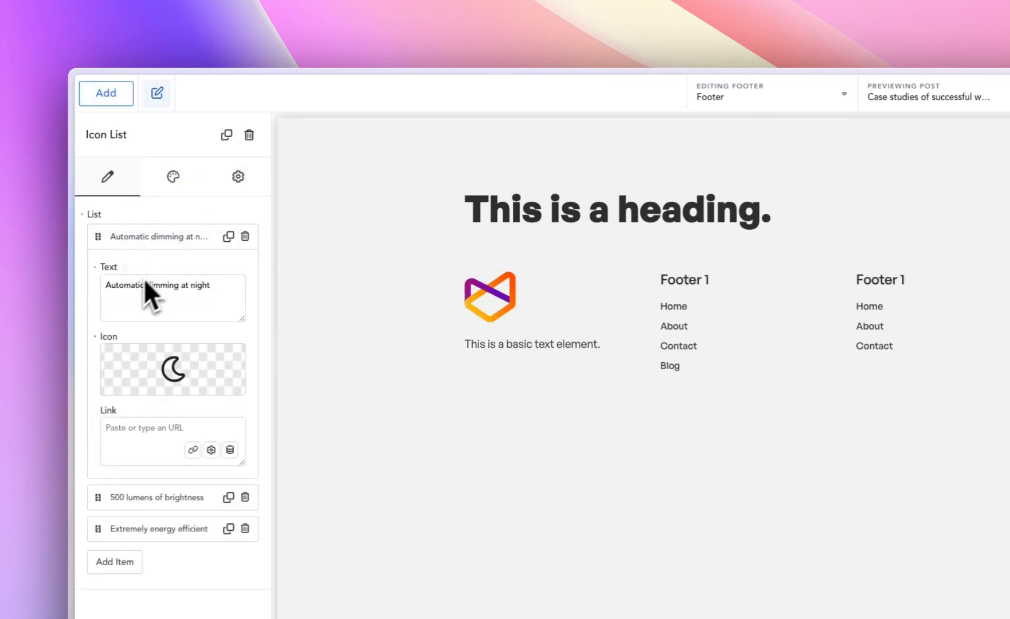
pyautogui.click(95, 337)
pyautogui.click(121, 242)
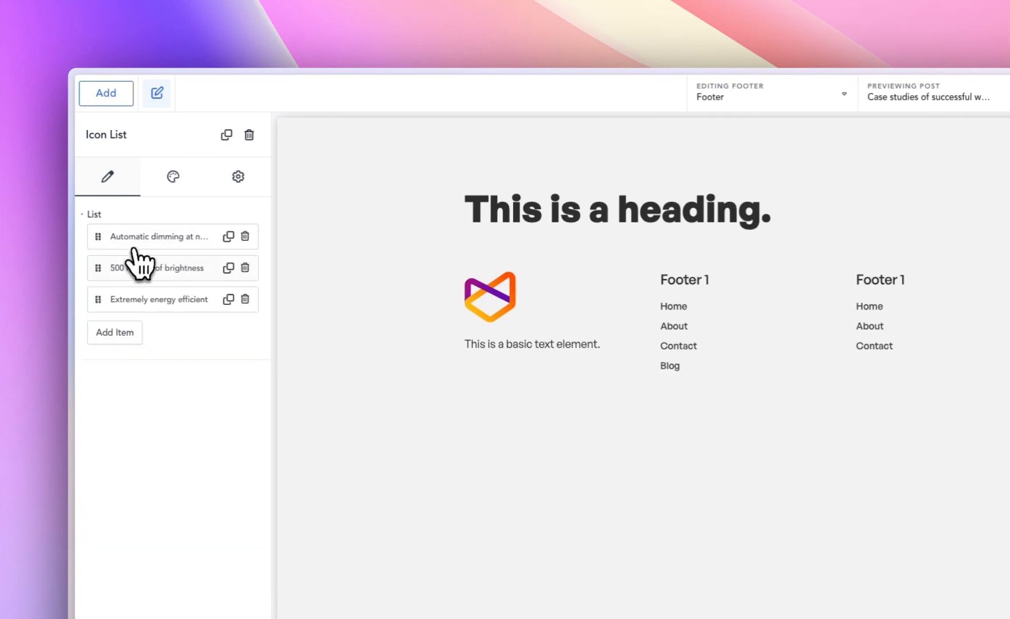
pyautogui.click(245, 236)
pyautogui.click(245, 237)
pyautogui.click(244, 237)
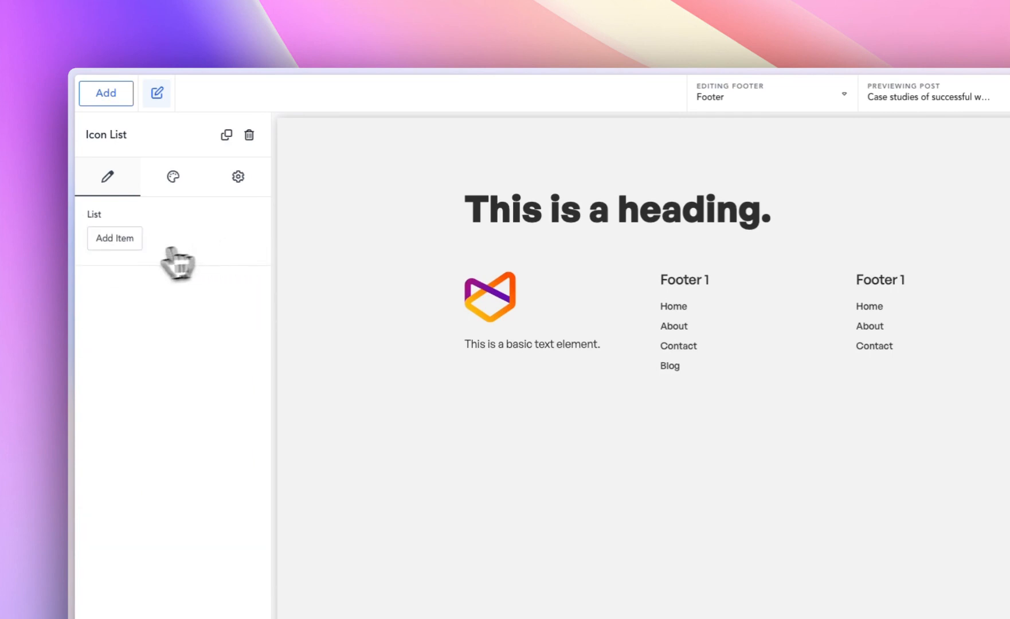
# - Add an item with the text "Home" to the Icon List and duplicate it to make four items
pyautogui.click(115, 237)
pyautogui.click(171, 286)
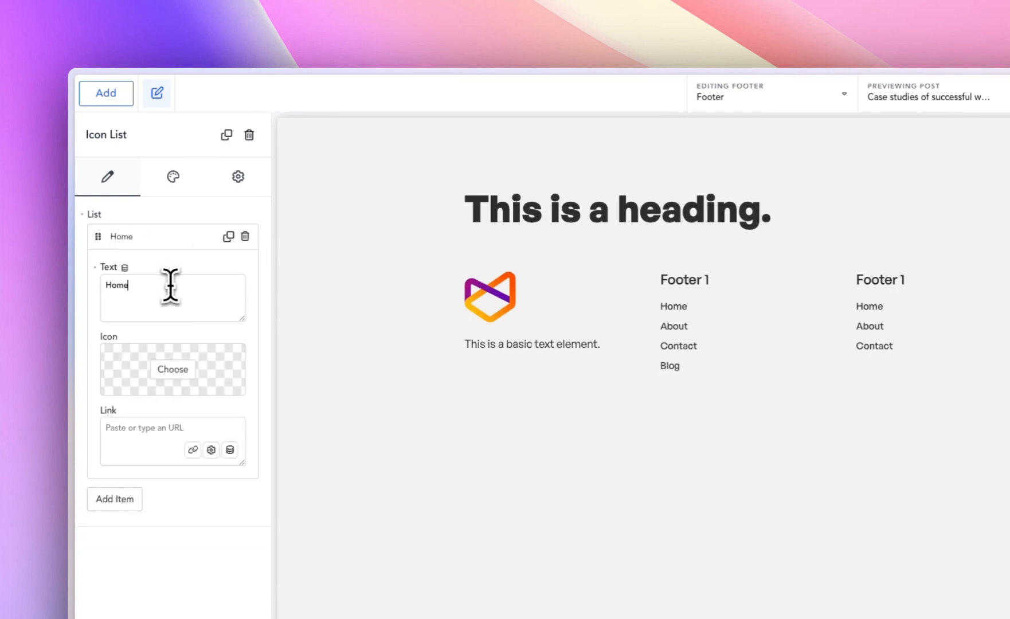
pyautogui.click(141, 433)
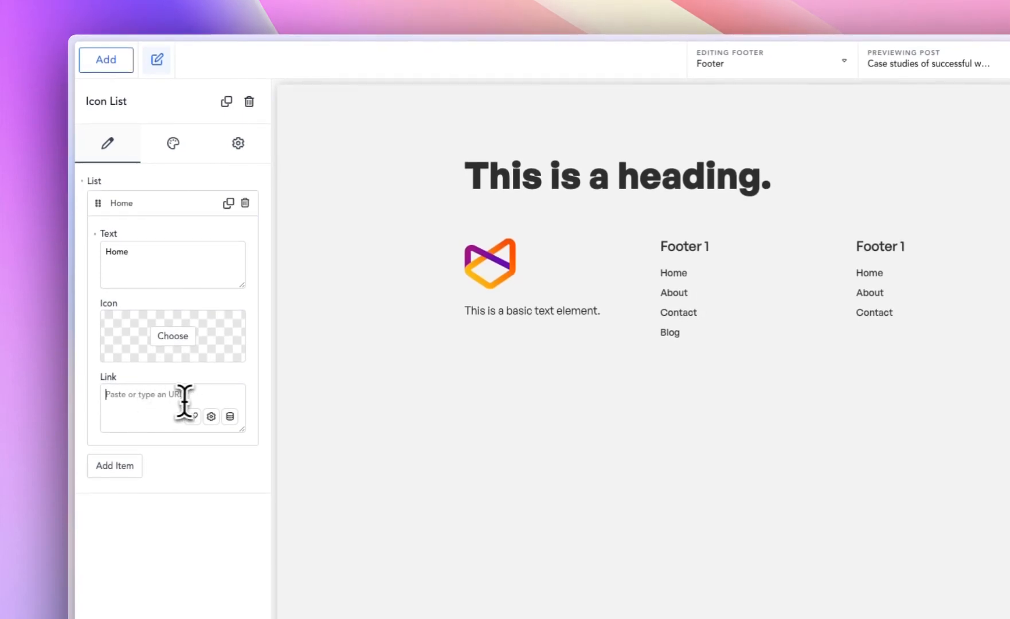
pyautogui.click(228, 203)
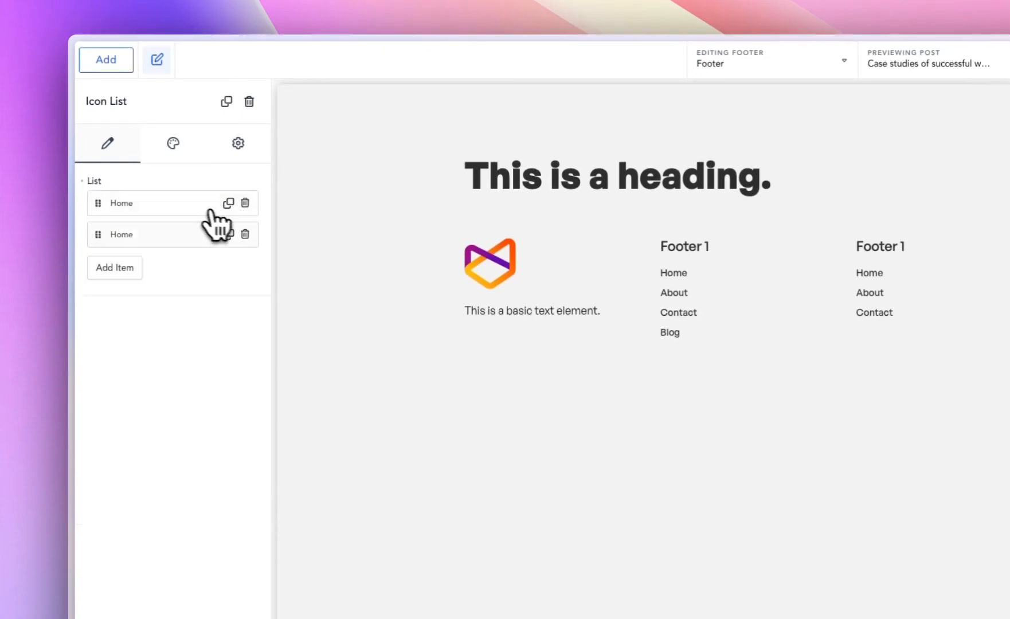
pyautogui.click(229, 233)
pyautogui.click(228, 265)
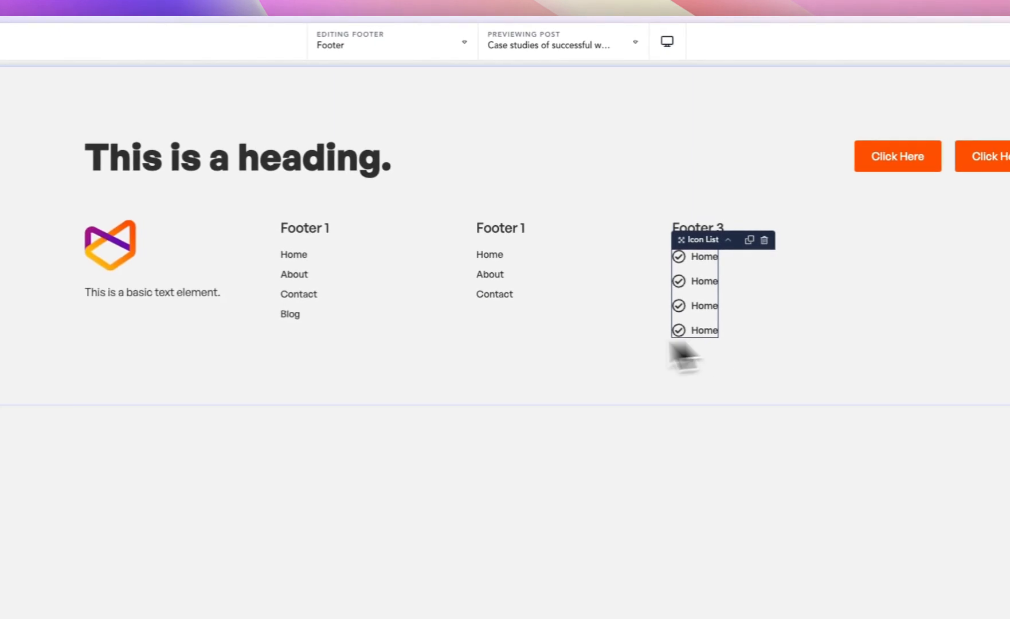
# - Set the Icon List's icon size to 0 px and its text indent to 0
pyautogui.click(186, 150)
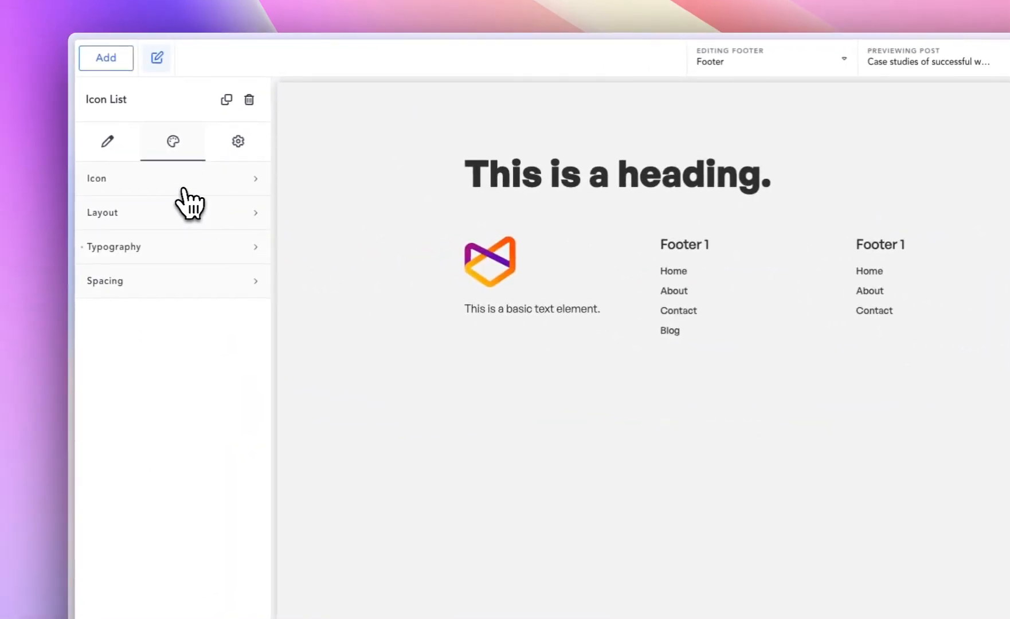
pyautogui.click(184, 187)
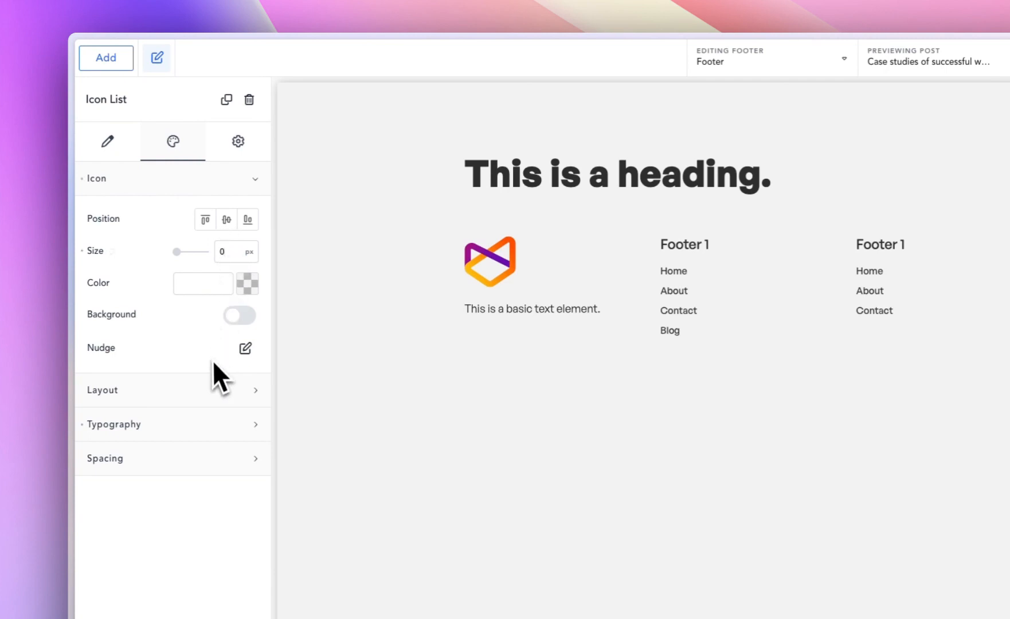
pyautogui.click(178, 398)
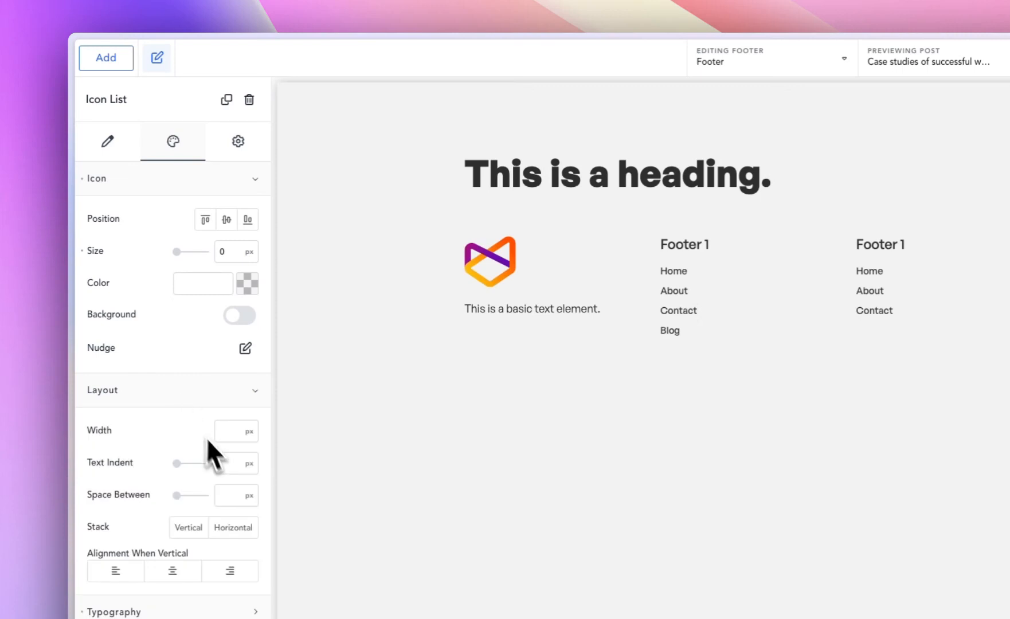
pyautogui.click(229, 467)
pyautogui.write('0')
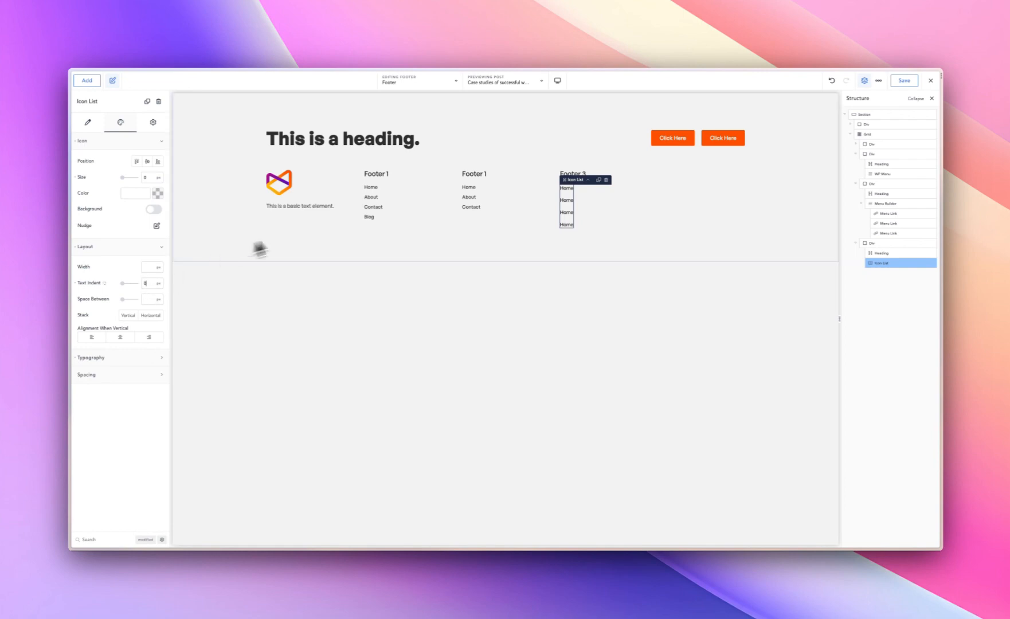
# - Compare the spacing and structure of the WP Menu, Menu Builder and Icon List columns by selecting each in turn
pyautogui.click(421, 182)
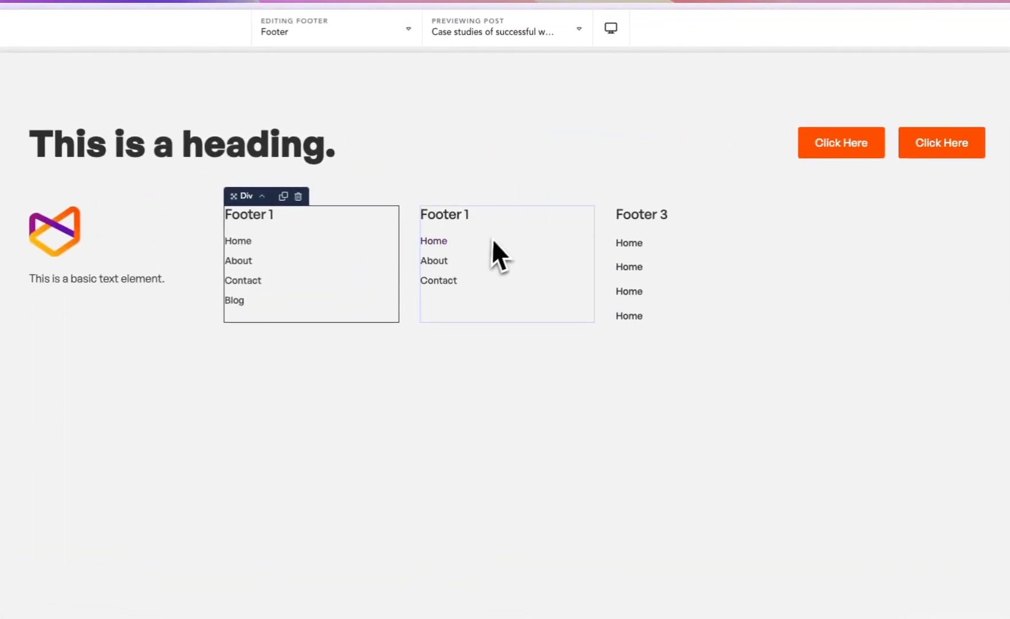
pyautogui.click(512, 174)
pyautogui.click(695, 244)
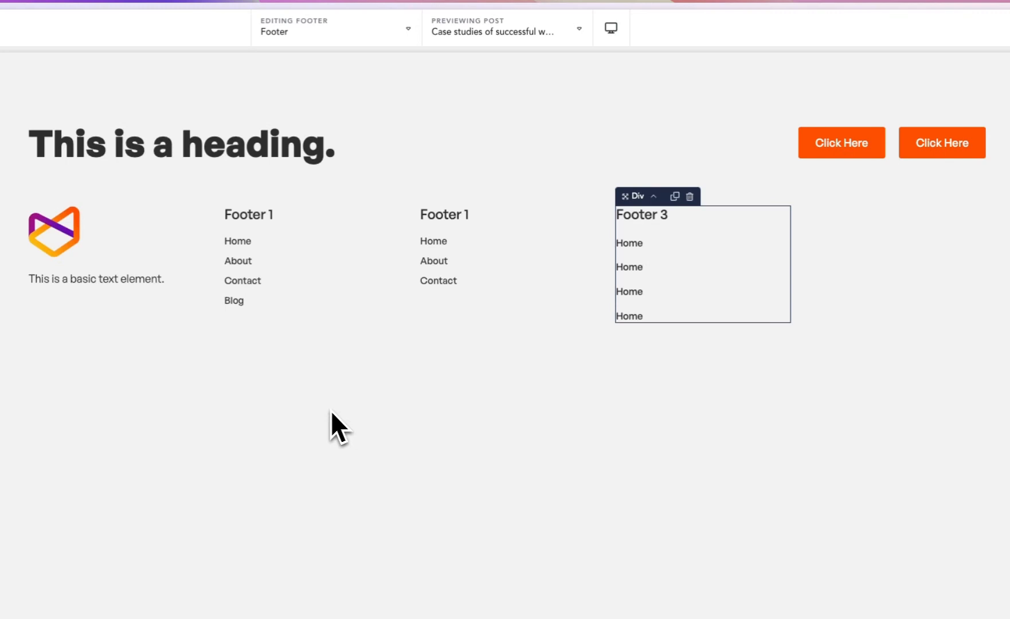
pyautogui.click(339, 225)
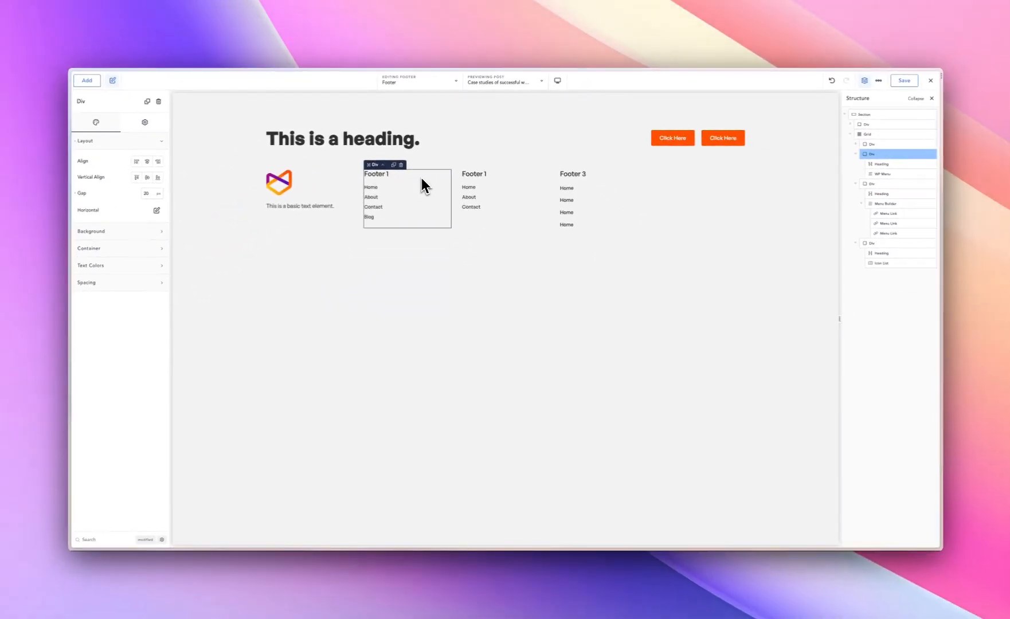
pyautogui.click(518, 182)
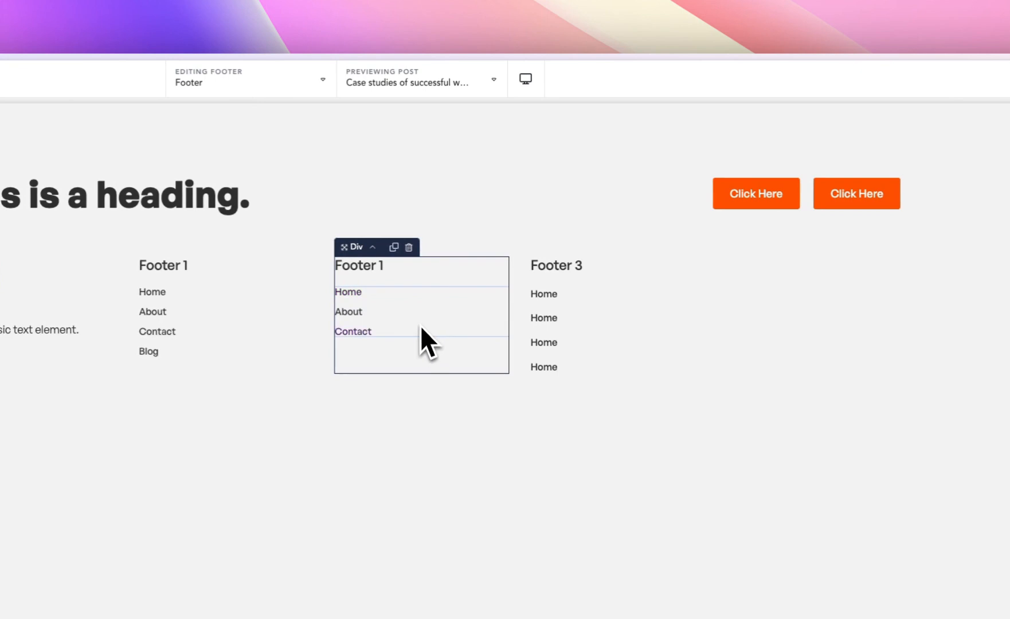
pyautogui.click(421, 335)
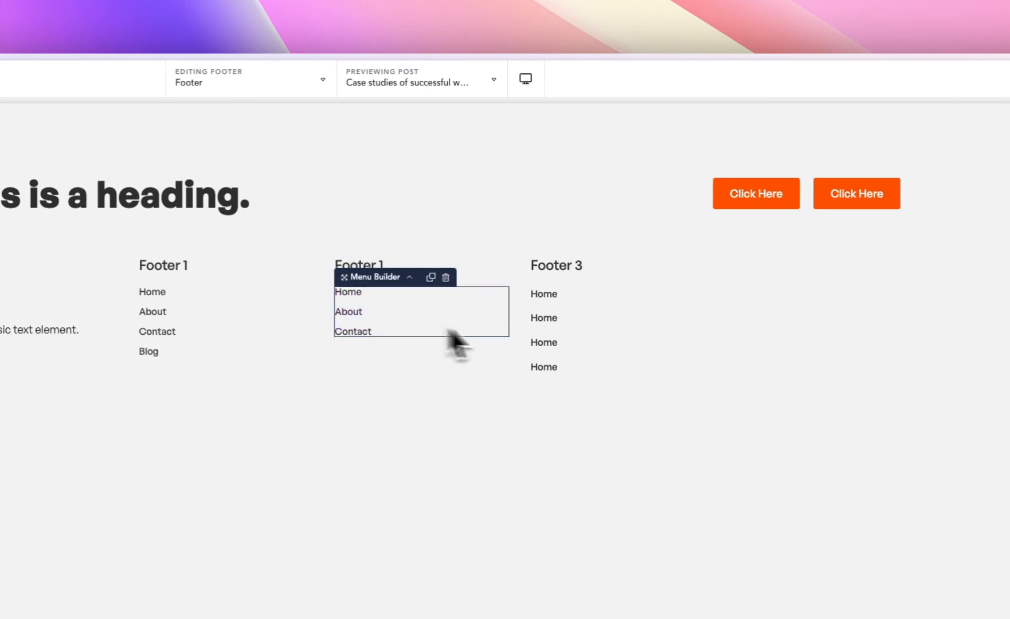
pyautogui.click(594, 336)
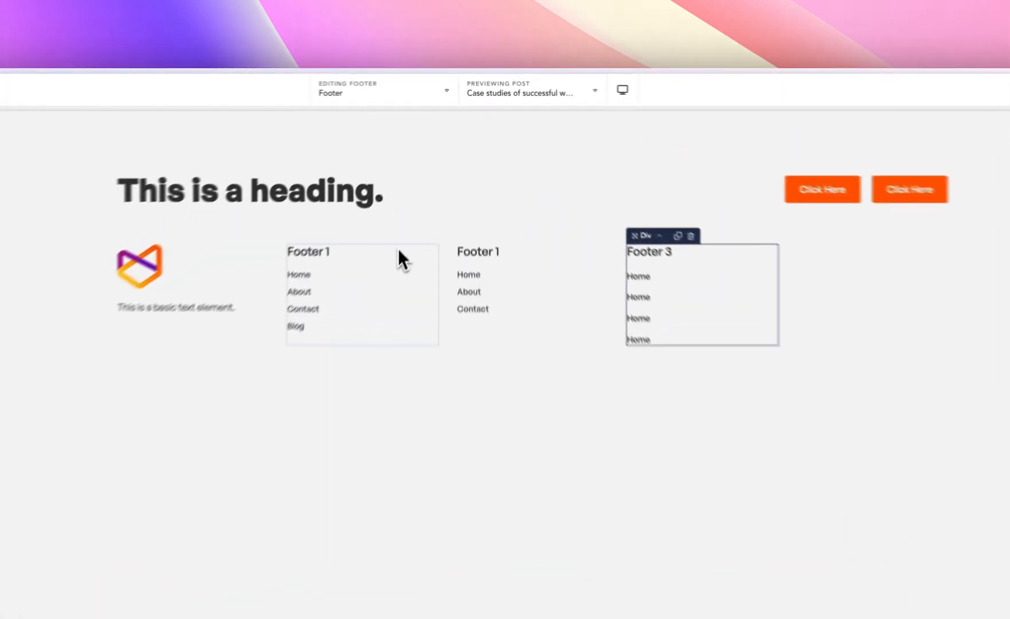
# - Duplicate the div holding the WP Menu column to fill the grid's fifth cell
pyautogui.click(411, 172)
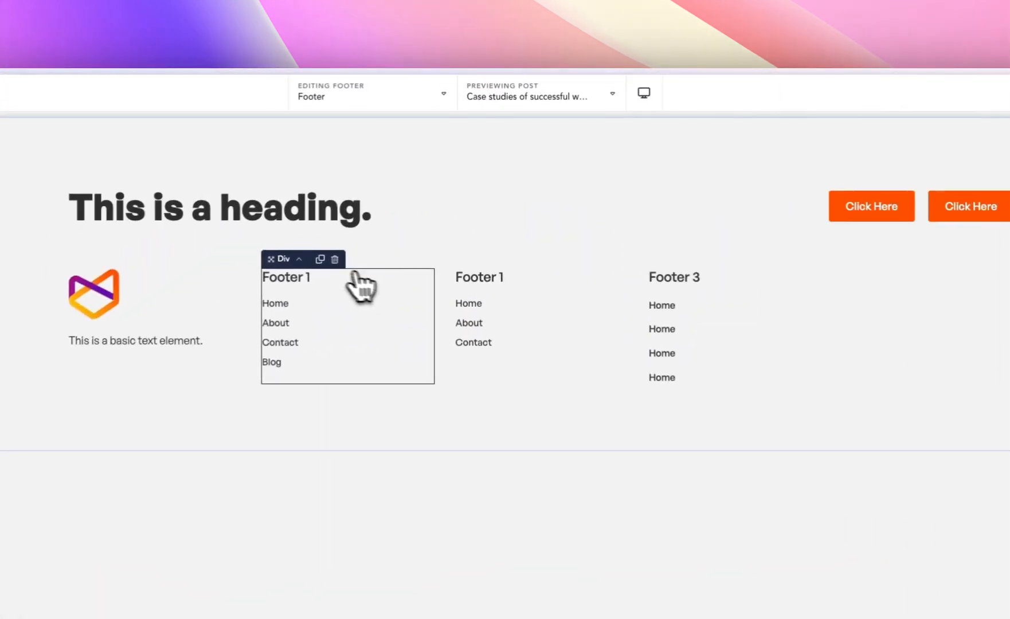
pyautogui.click(320, 259)
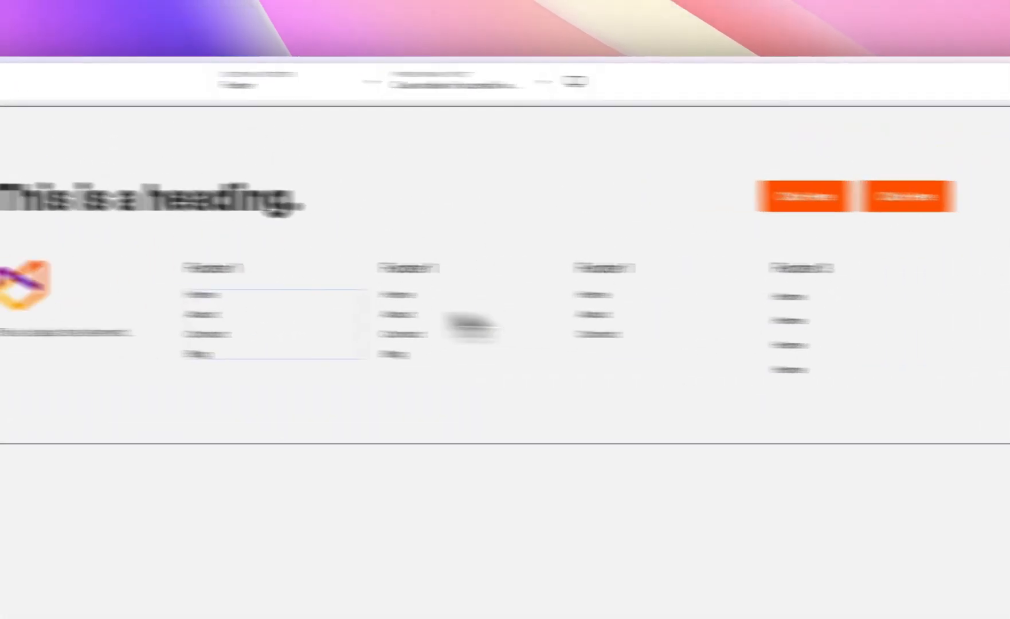
# - Examine the row below the link columns in the Lookscout footer reference design and return to the footer editor
pyautogui.moveTo(72, 270)
pyautogui.click(122, 229)
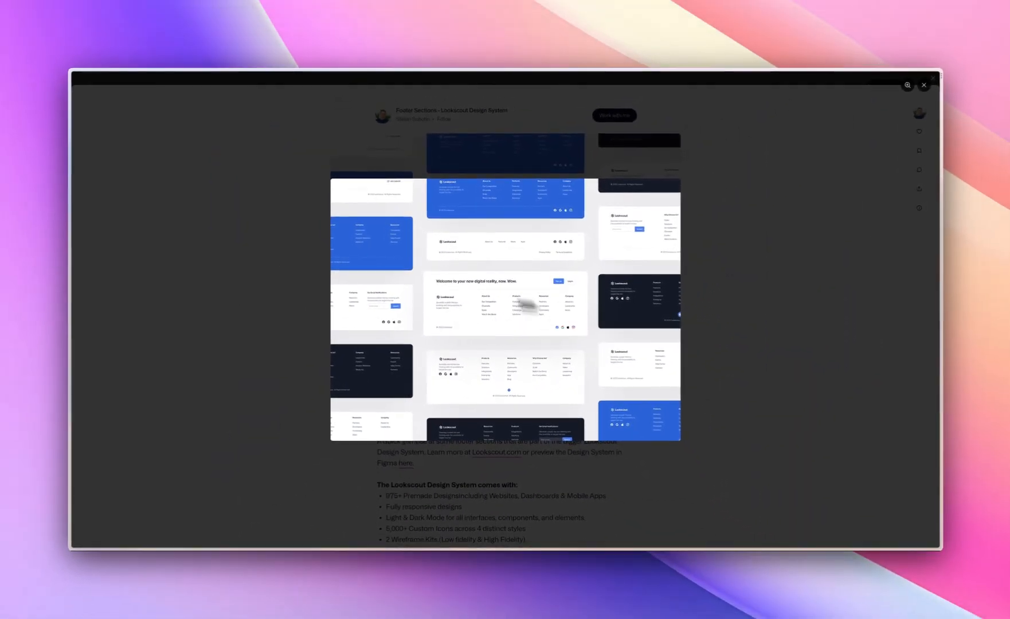
pyautogui.moveTo(76, 198)
pyautogui.click(112, 159)
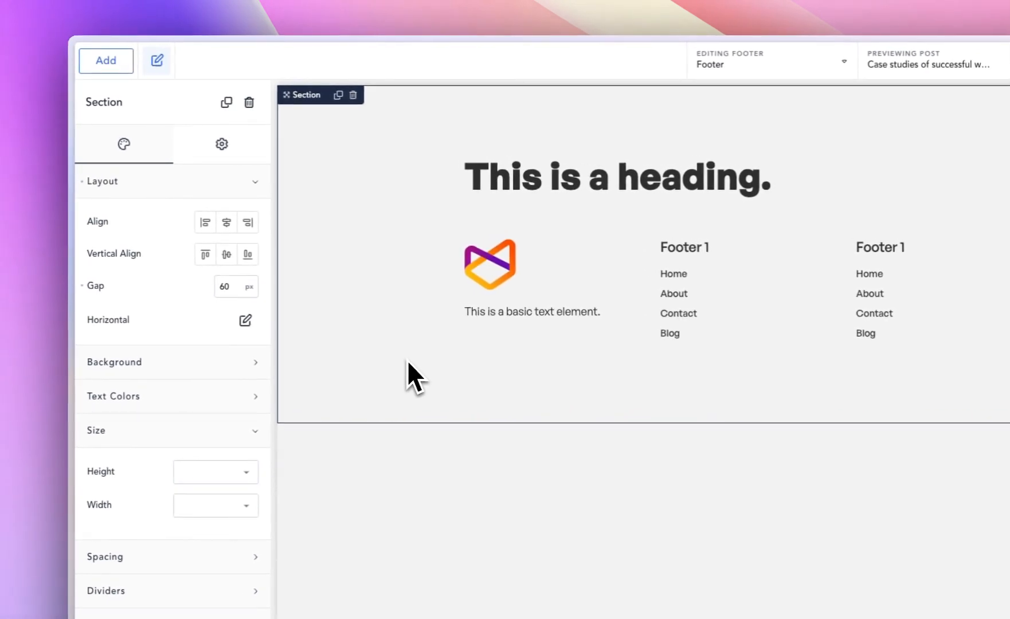
pyautogui.moveTo(81, 286)
pyautogui.click(146, 194)
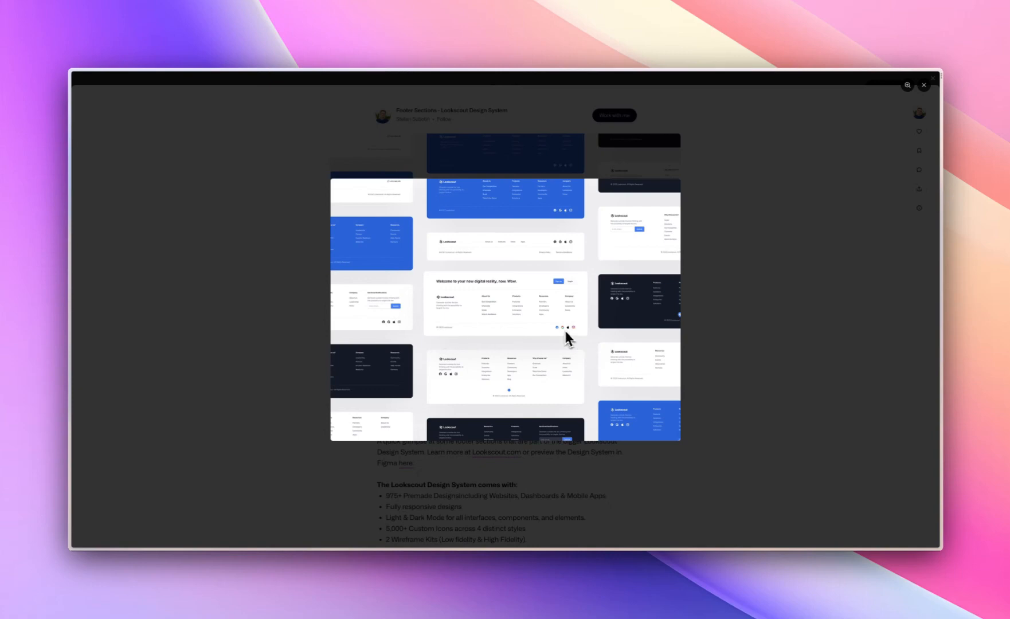
pyautogui.moveTo(86, 235)
pyautogui.click(102, 161)
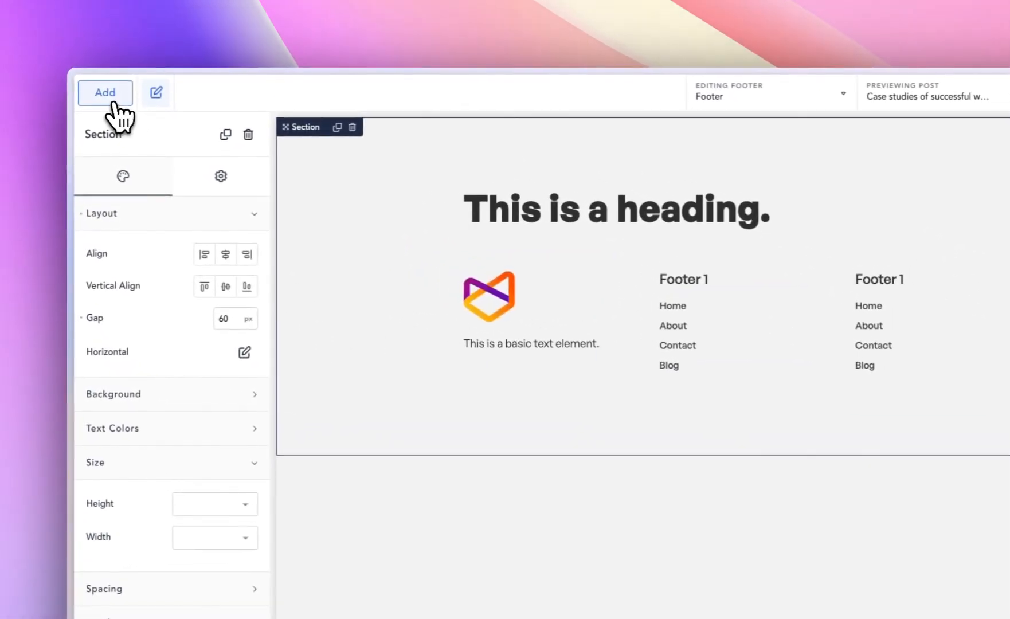
# - Add a Div to the section below the grid and place a Text element inside it
pyautogui.click(113, 101)
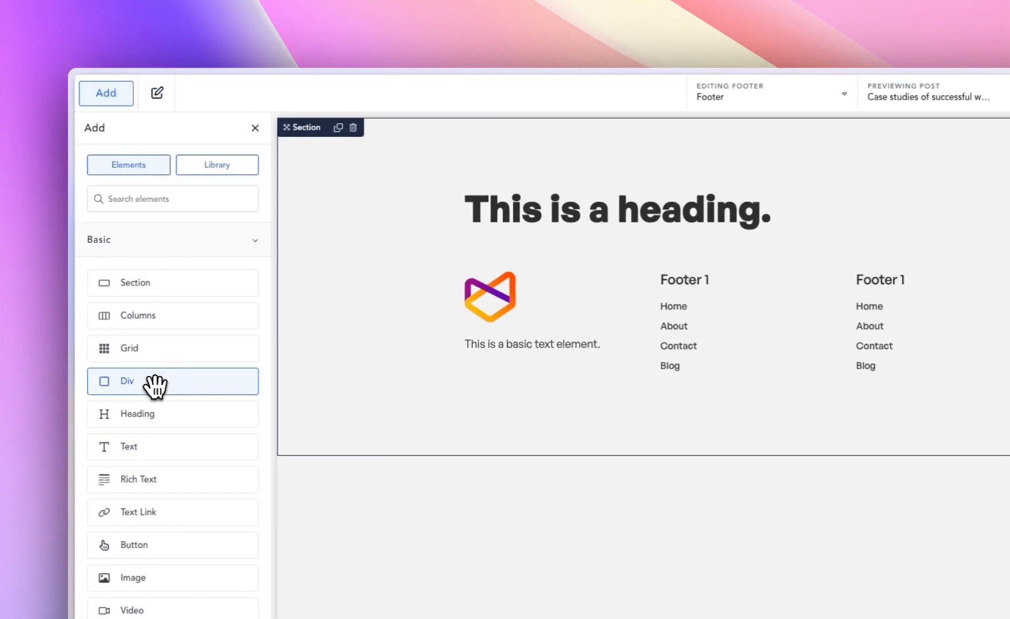
pyautogui.click(175, 382)
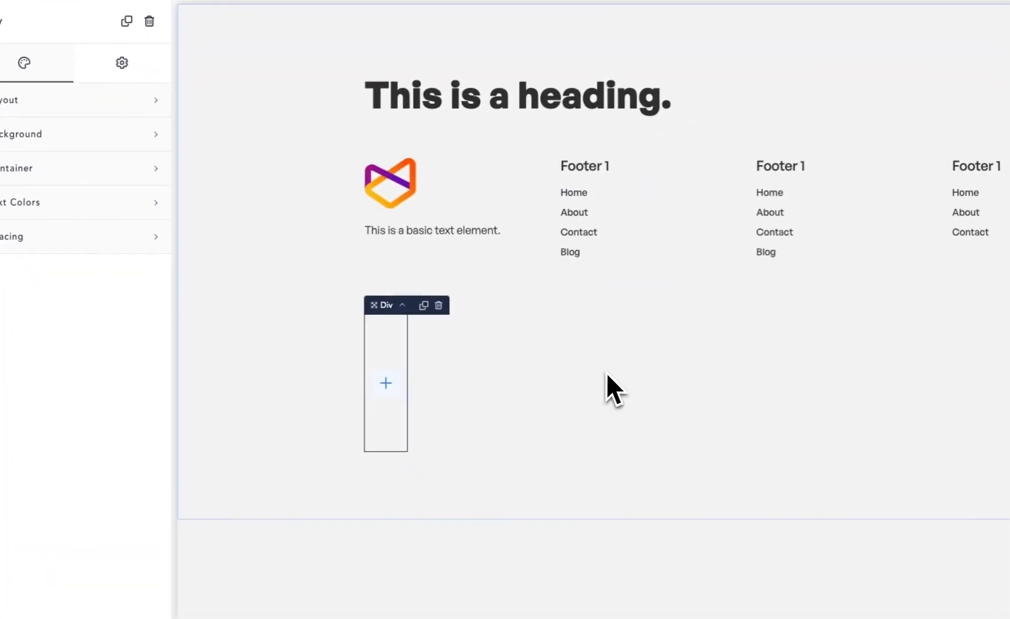
pyautogui.click(104, 91)
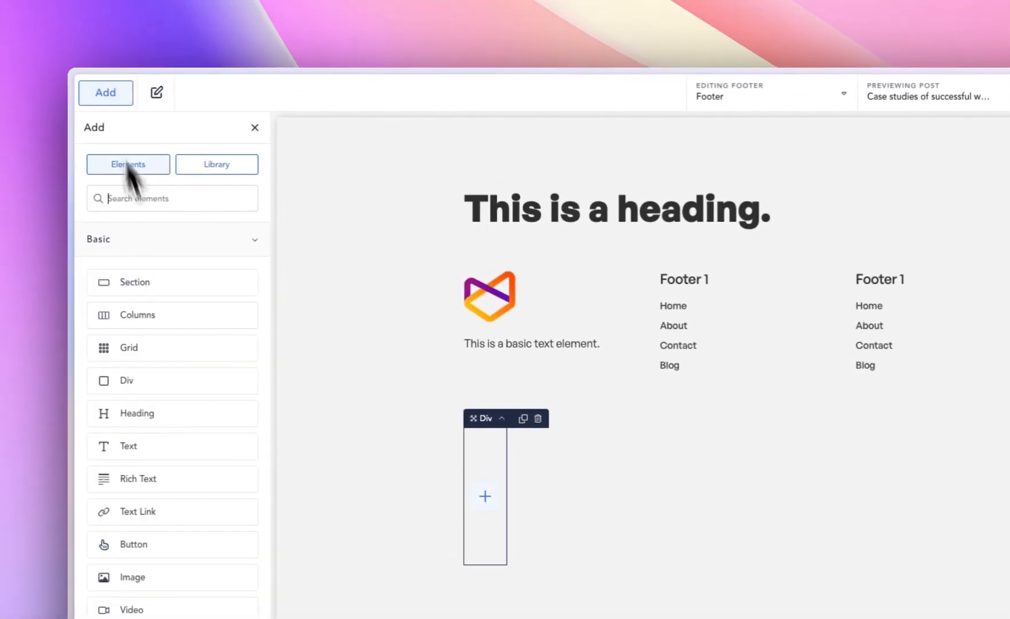
pyautogui.click(158, 445)
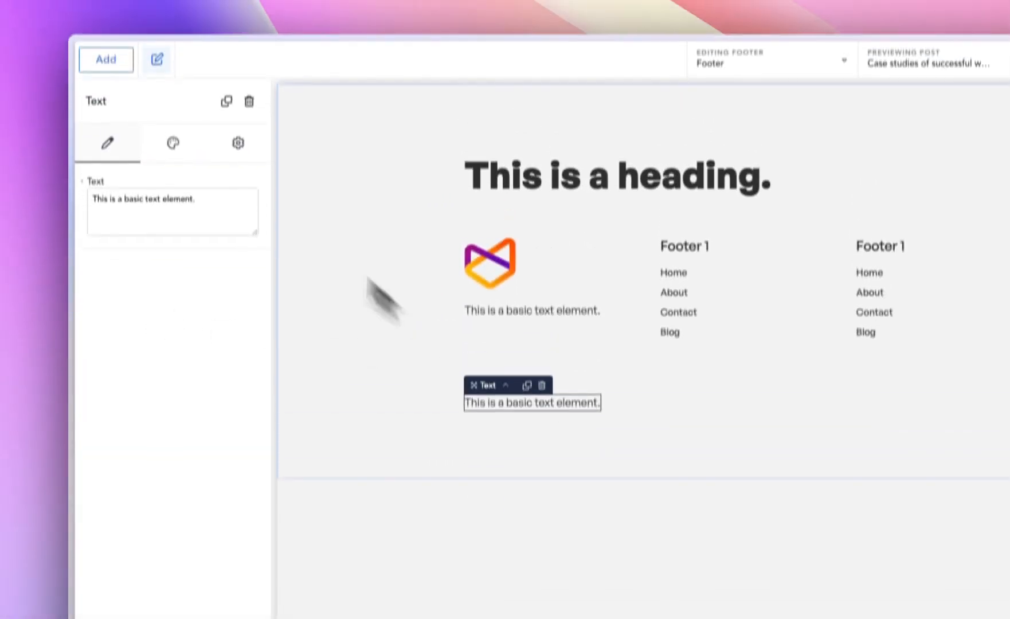
# - Search the elements for "socia" and add Social Icons below the text in the new div
pyautogui.click(106, 59)
pyautogui.click(201, 174)
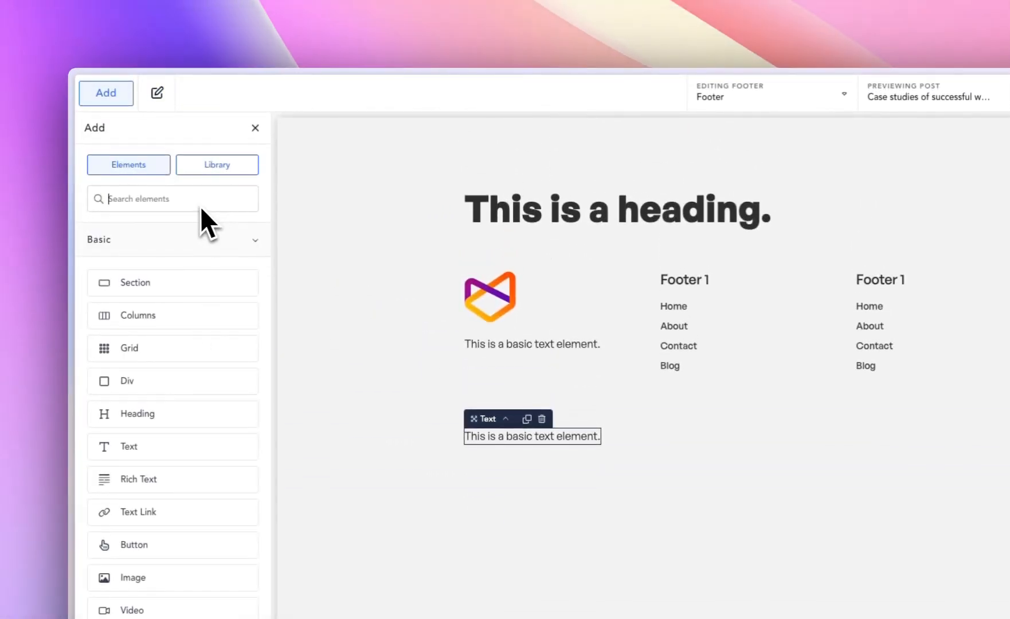
pyautogui.write('socia')
pyautogui.click(211, 250)
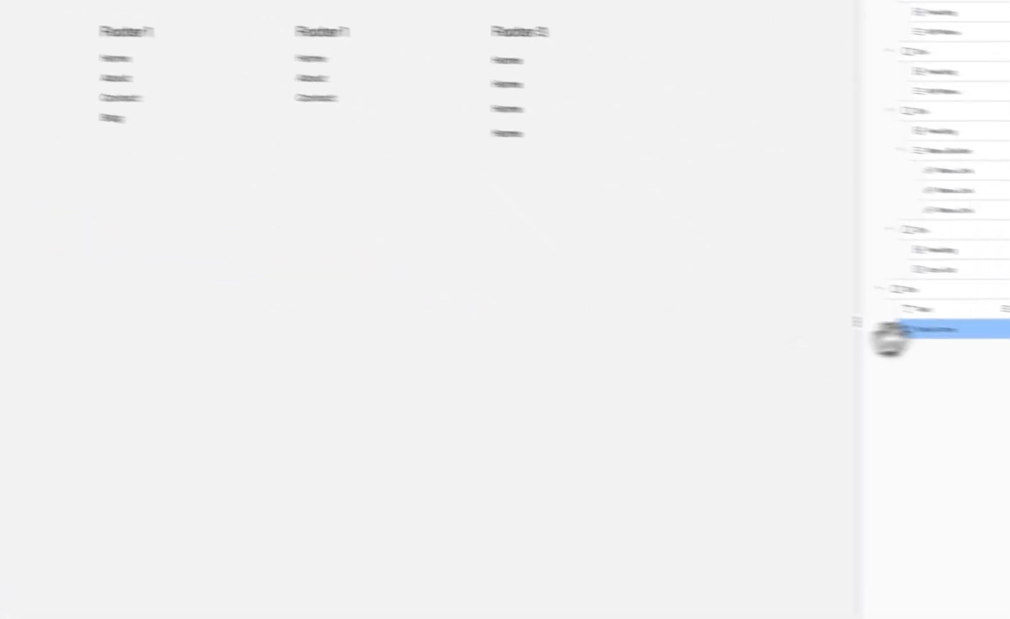
# - Lay out the div holding the text and social icons horizontally with Space Between alignment and Middle vertical alignment
pyautogui.click(826, 275)
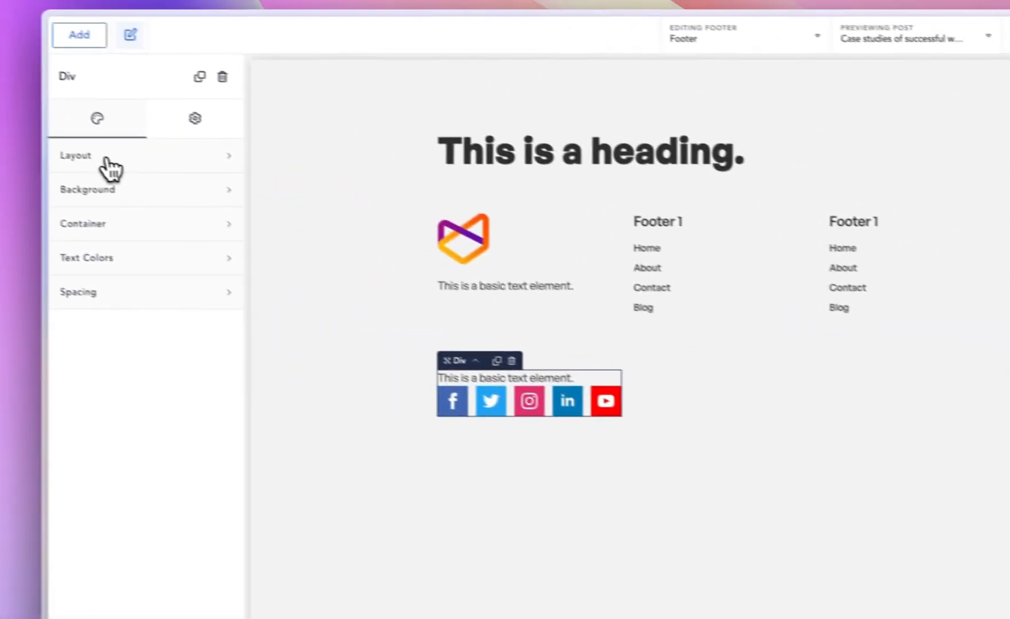
pyautogui.click(107, 168)
pyautogui.click(242, 304)
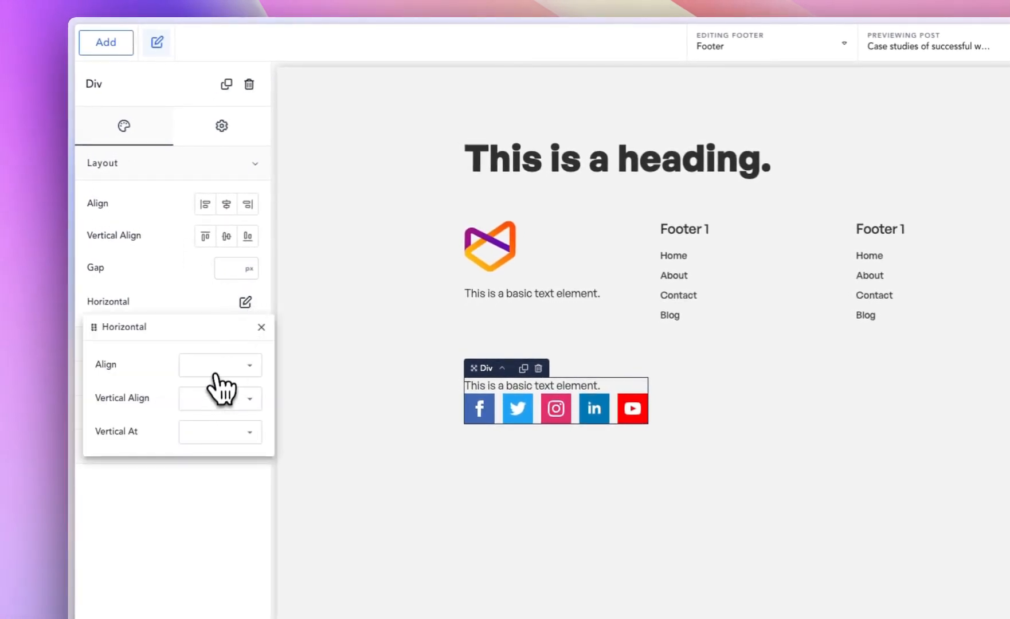
pyautogui.click(222, 368)
pyautogui.click(223, 455)
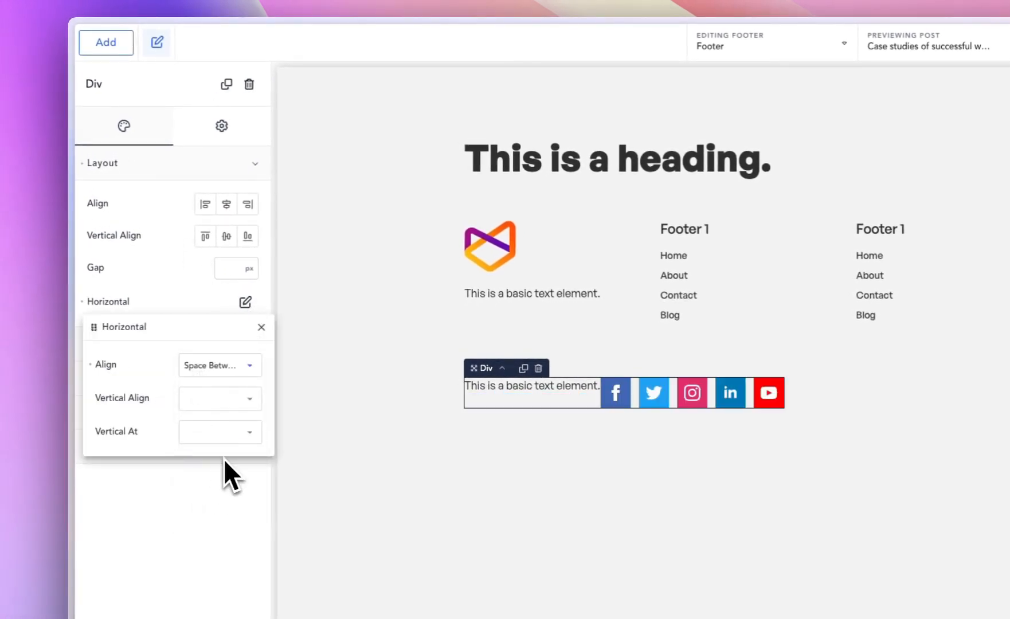
pyautogui.click(222, 393)
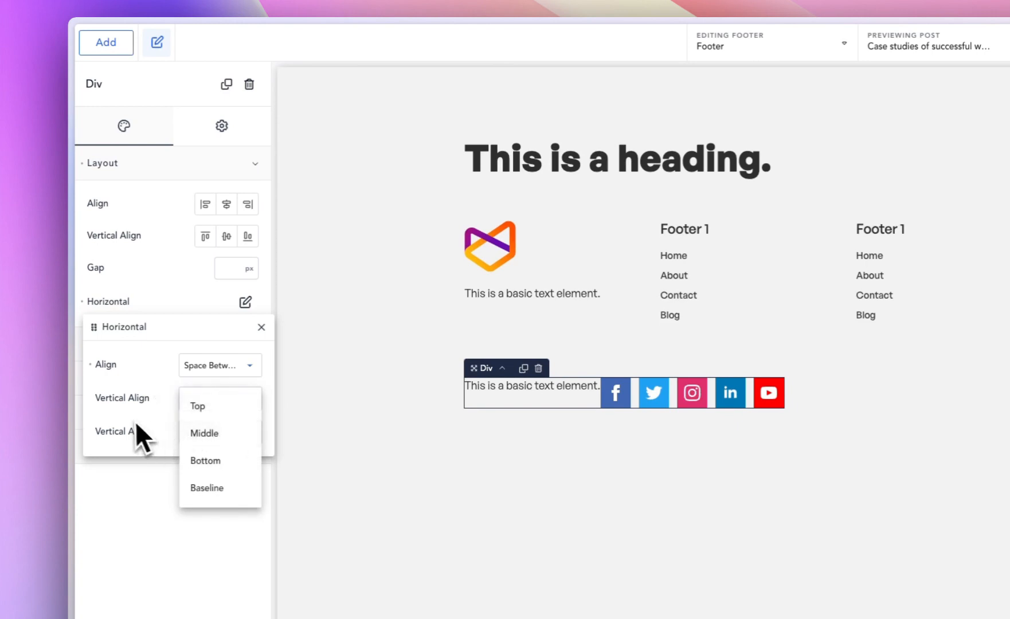
pyautogui.click(213, 433)
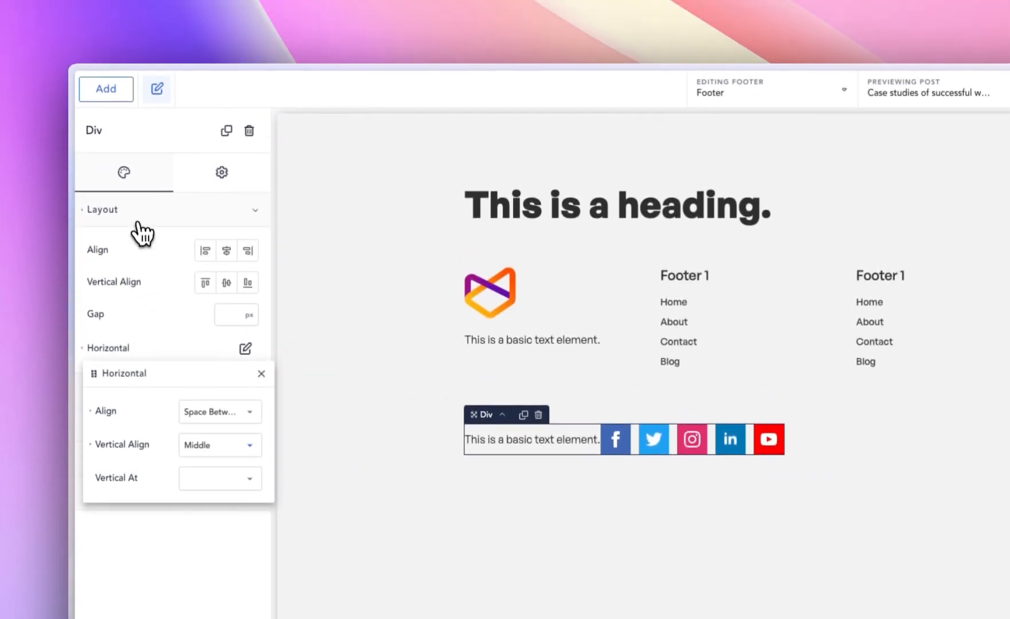
# - Set the container width of the div holding the text and social icons to 100%
pyautogui.click(135, 176)
pyautogui.click(175, 241)
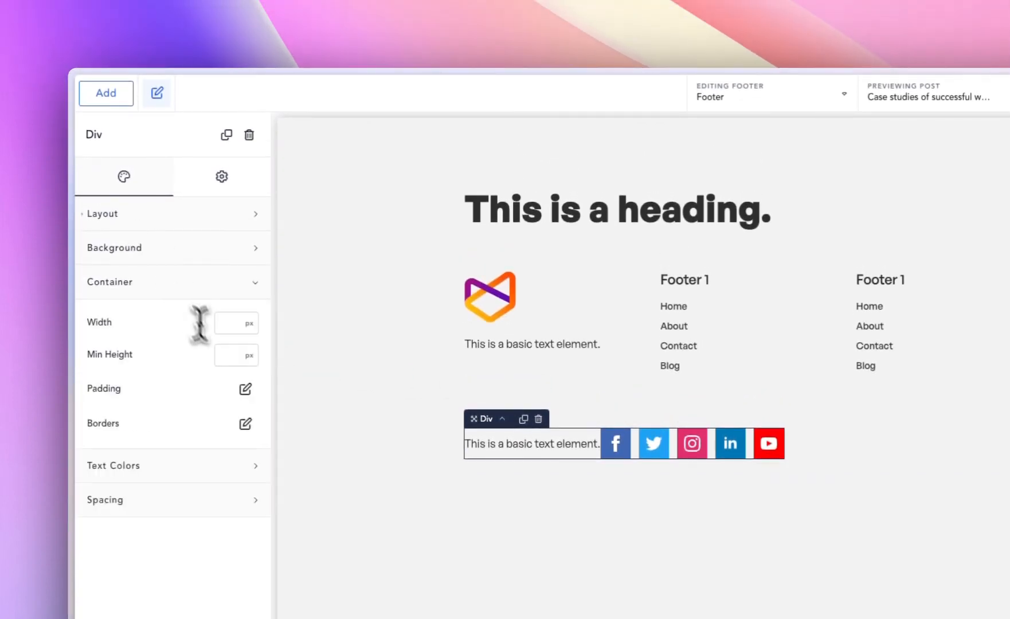
pyautogui.click(231, 323)
pyautogui.write('100')
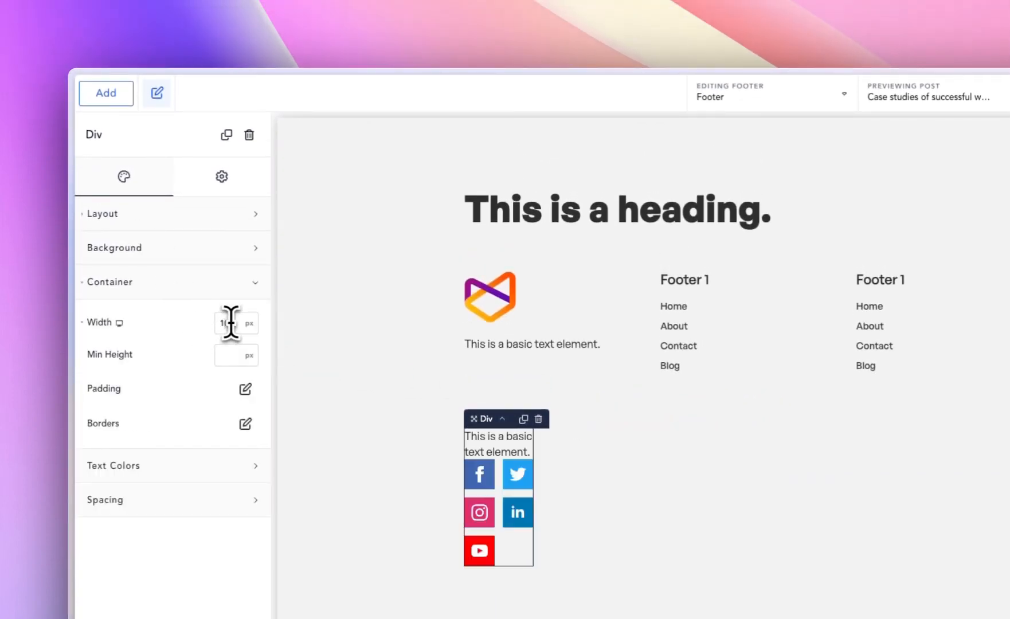
pyautogui.write('%')
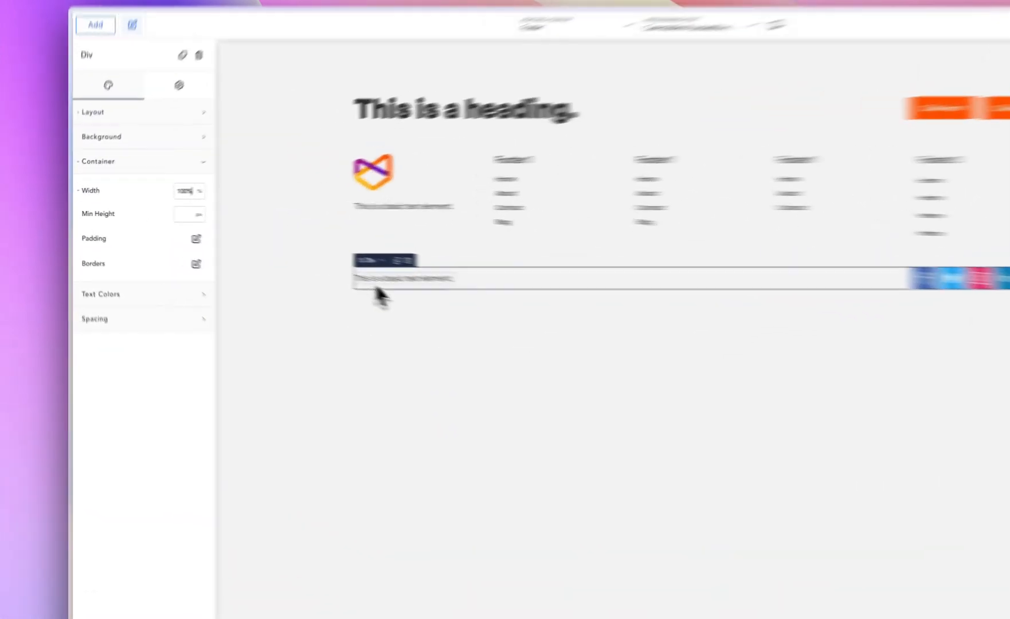
# - Replace the text beside the social icons with the dynamic Current Date, searching the dynamic data for "date"
pyautogui.click(287, 257)
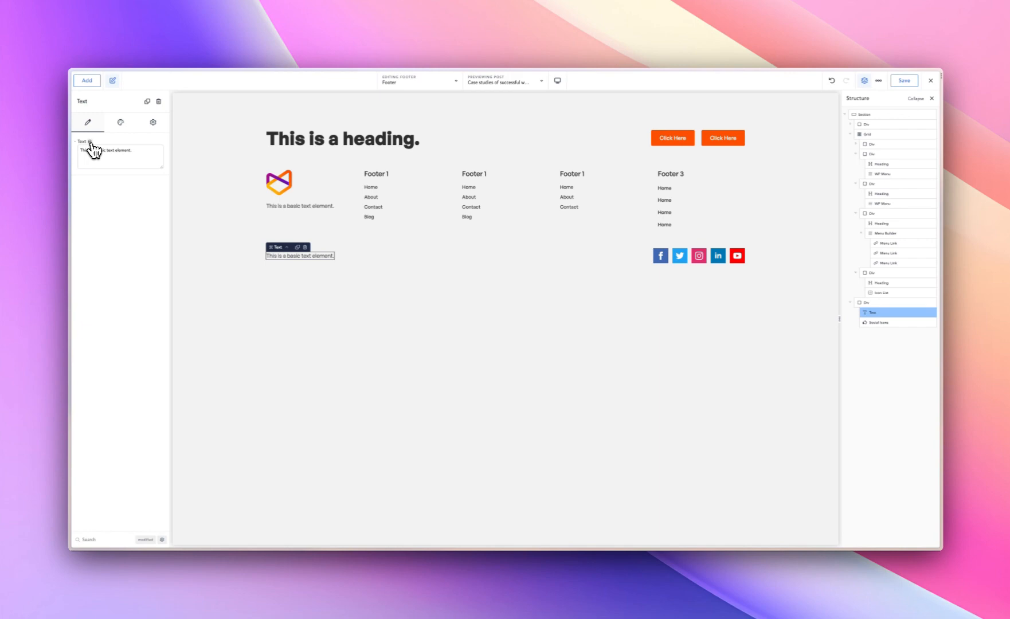
pyautogui.click(90, 142)
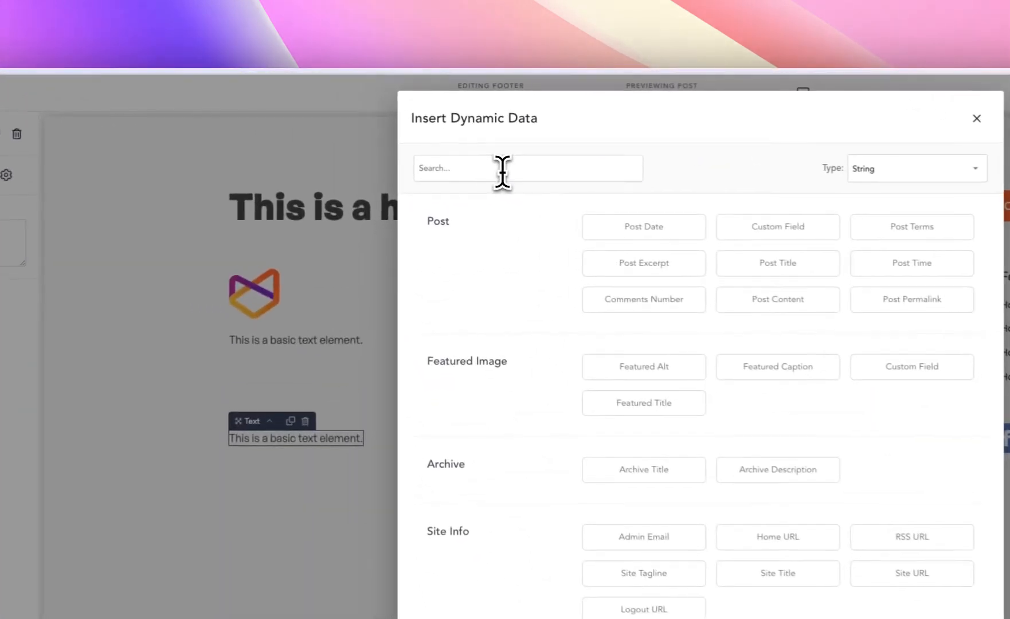
pyautogui.write('date')
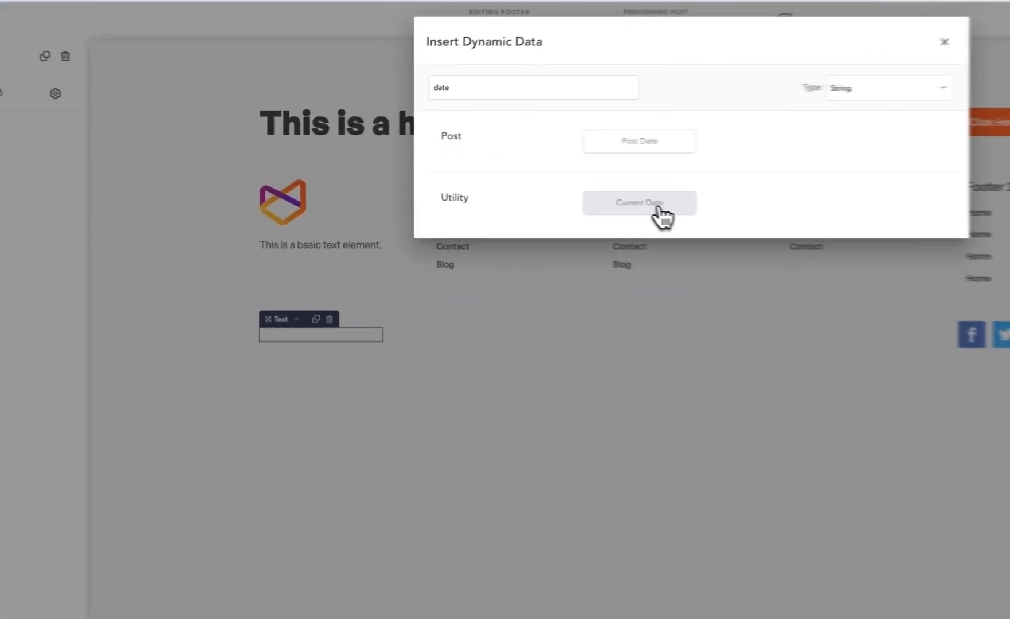
pyautogui.click(488, 184)
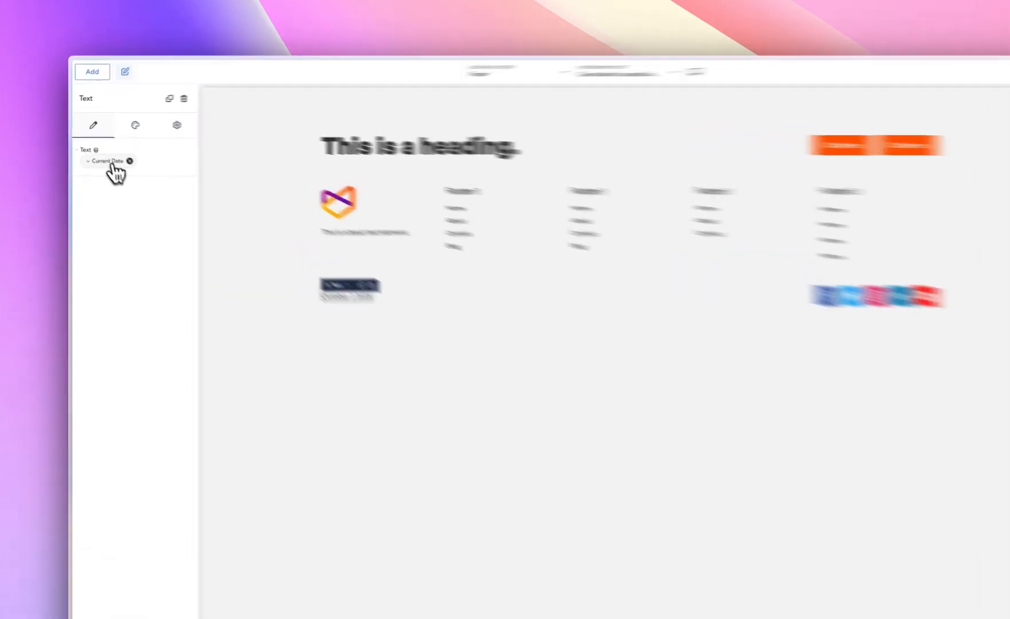
# - Set the dynamic Current Date's format to Custom with the custom format Y
pyautogui.click(101, 151)
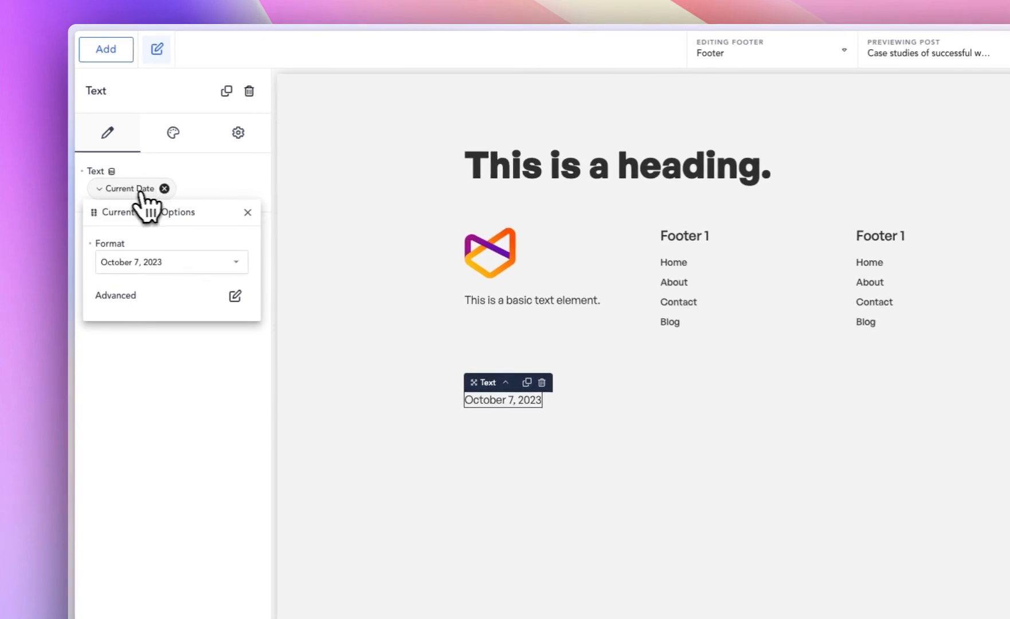
pyautogui.click(124, 191)
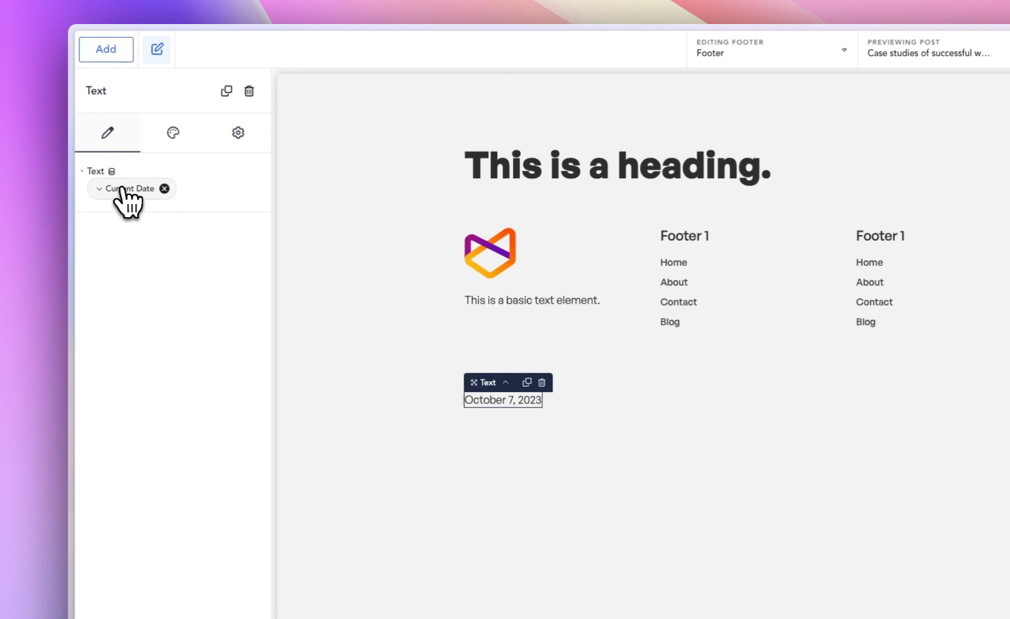
pyautogui.click(127, 191)
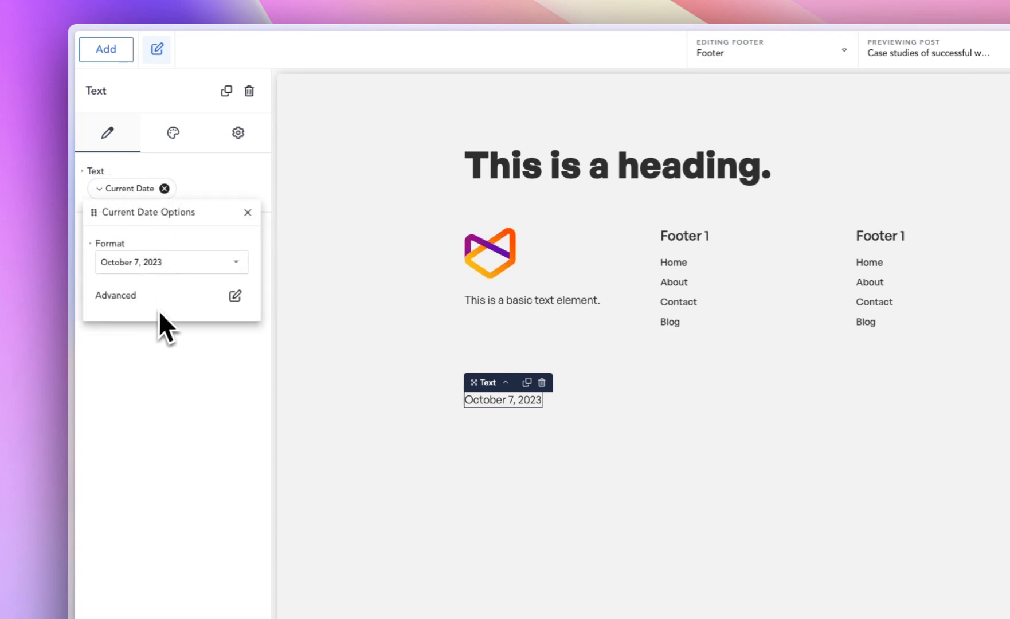
pyautogui.click(175, 265)
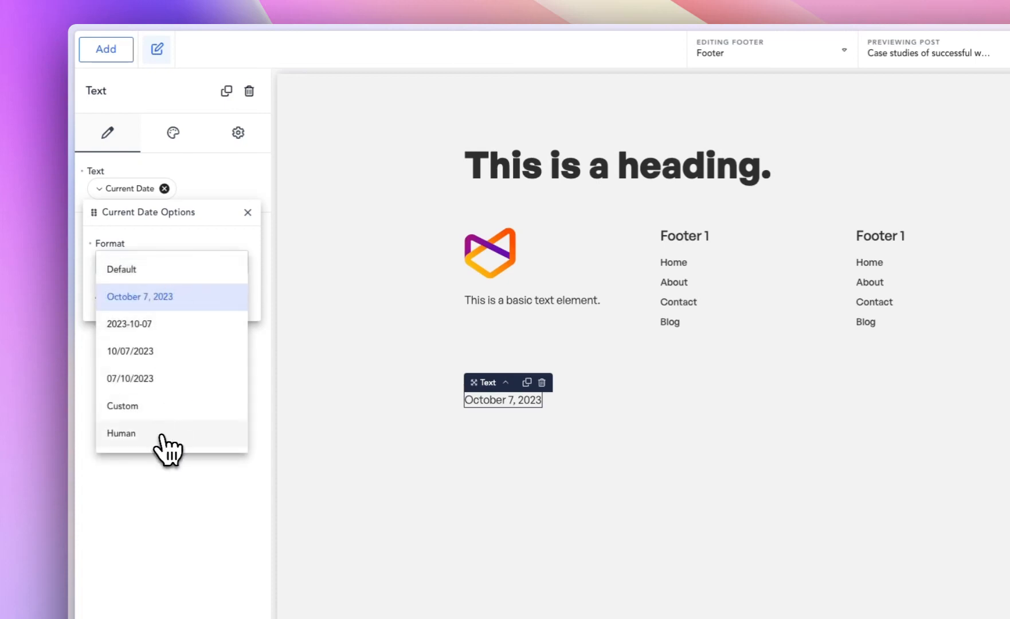
pyautogui.click(144, 406)
pyautogui.click(155, 310)
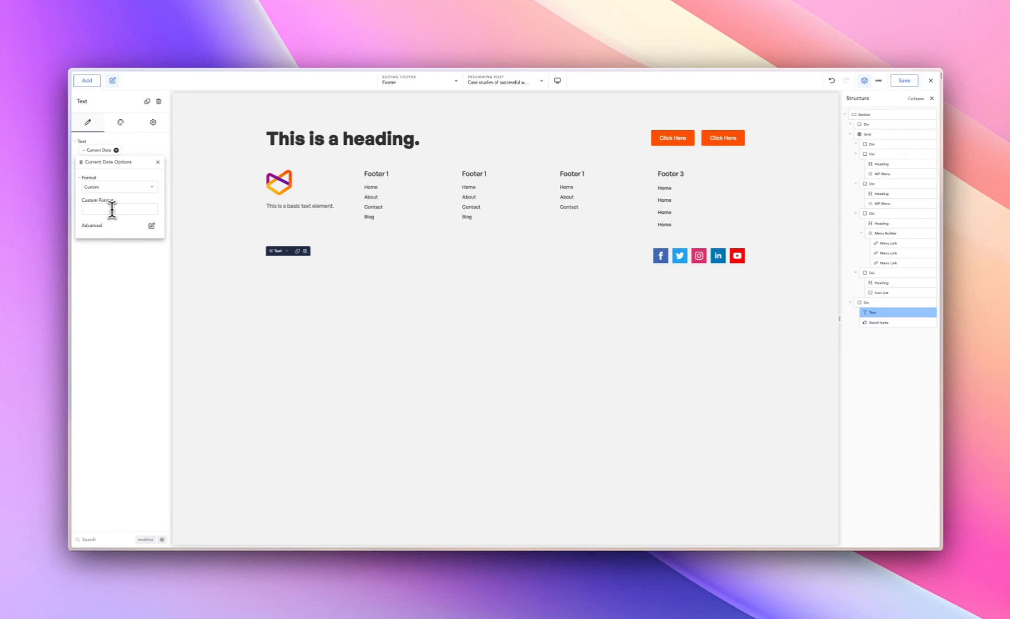
pyautogui.write('y')
pyautogui.press('BackSpace')
pyautogui.write('Y')
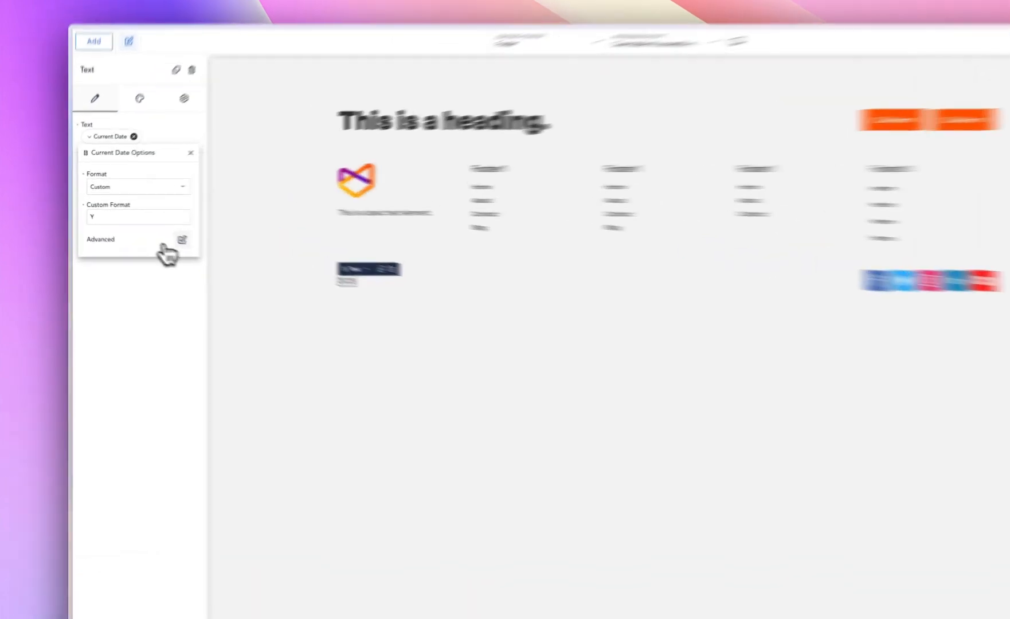
# - Open the Current Date's advanced options, then search the web for the copyright symbol in a new tab and copy the © character
pyautogui.click(151, 227)
pyautogui.click(165, 342)
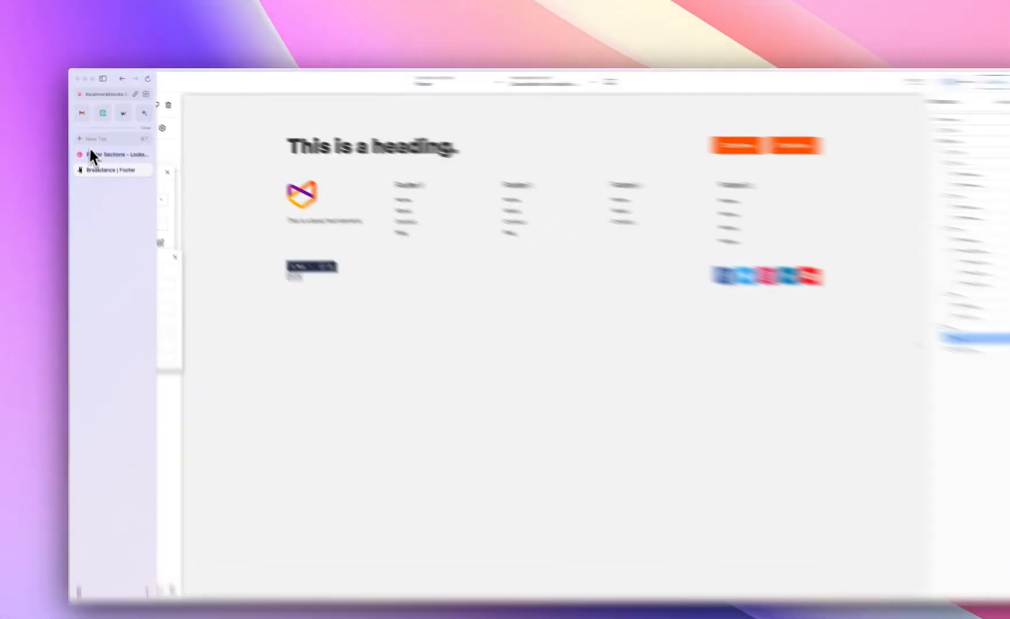
pyautogui.click(94, 144)
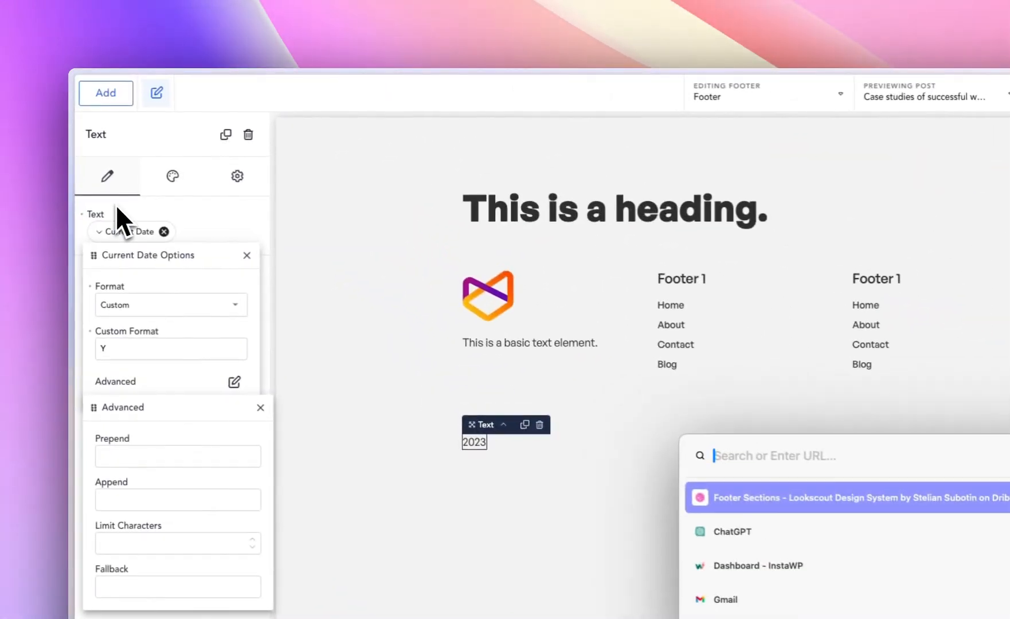
pyautogui.write('copyrught')
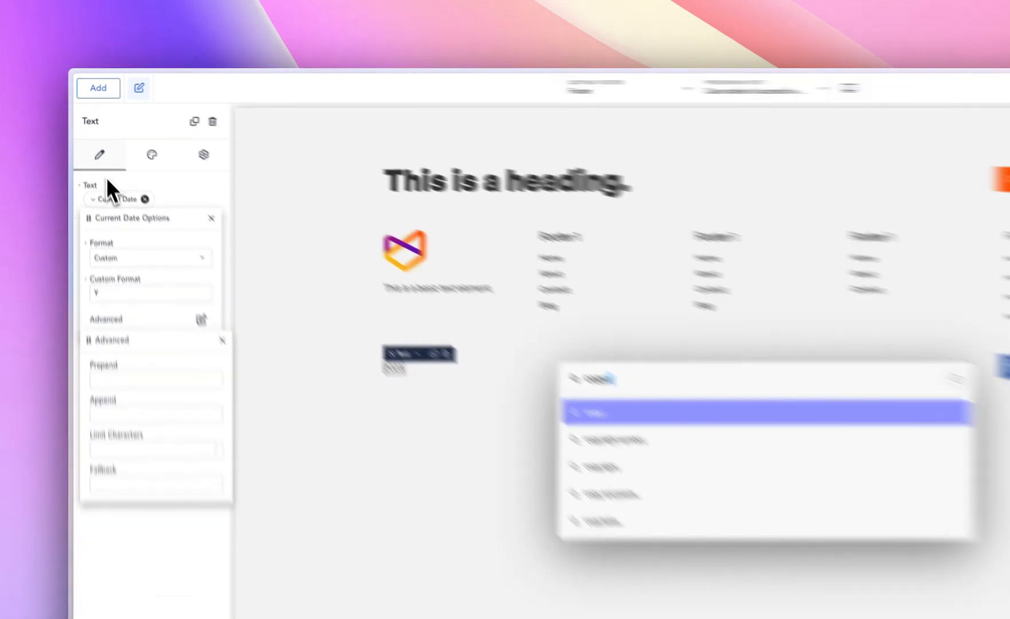
pyautogui.write(' symbol')
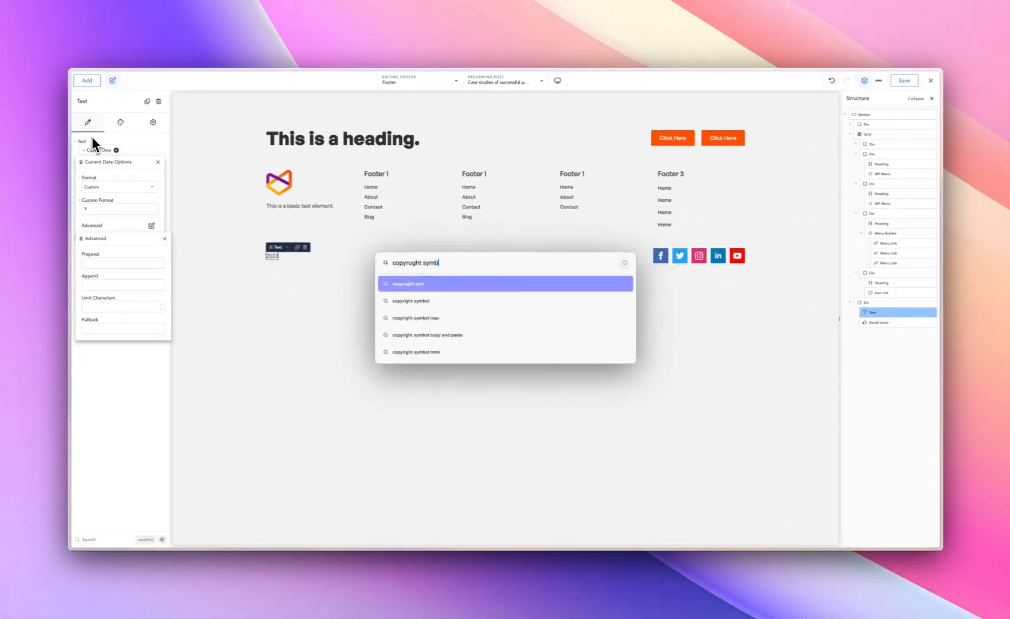
pyautogui.press('Return')
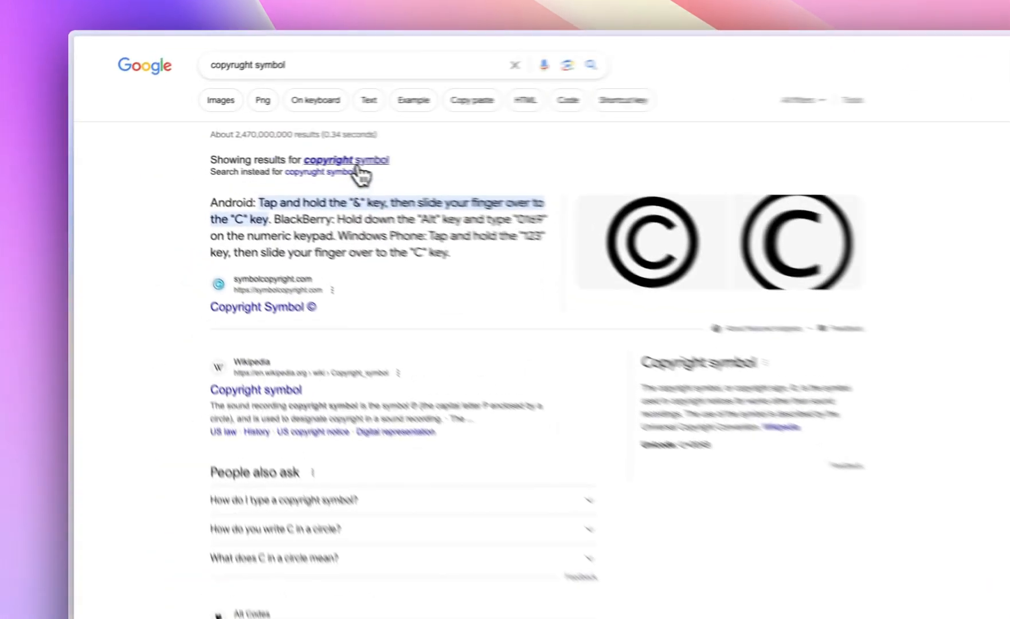
pyautogui.click(241, 143)
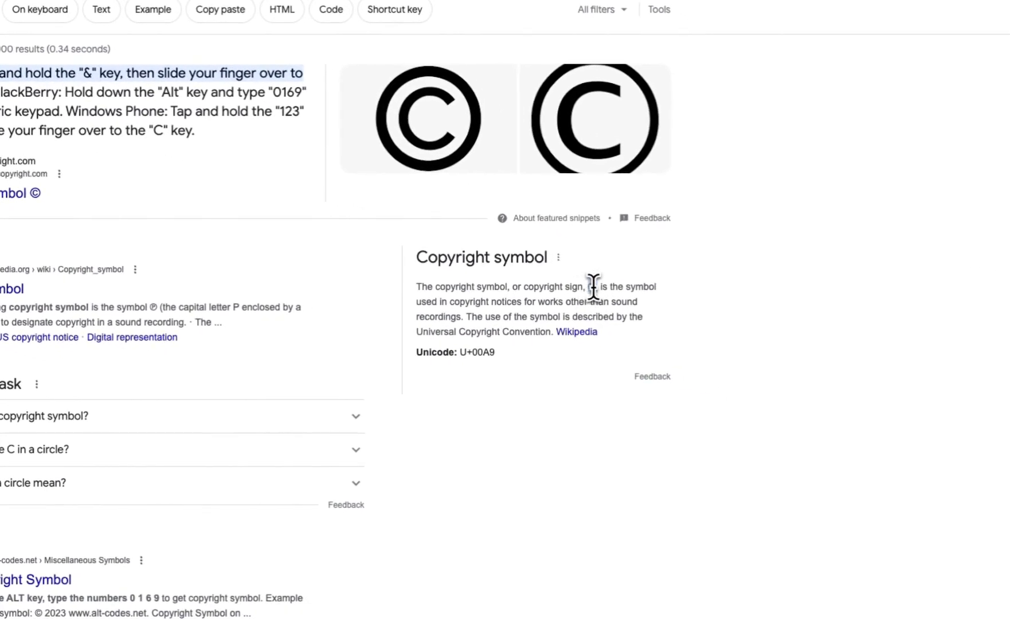
pyautogui.doubleClick(594, 287)
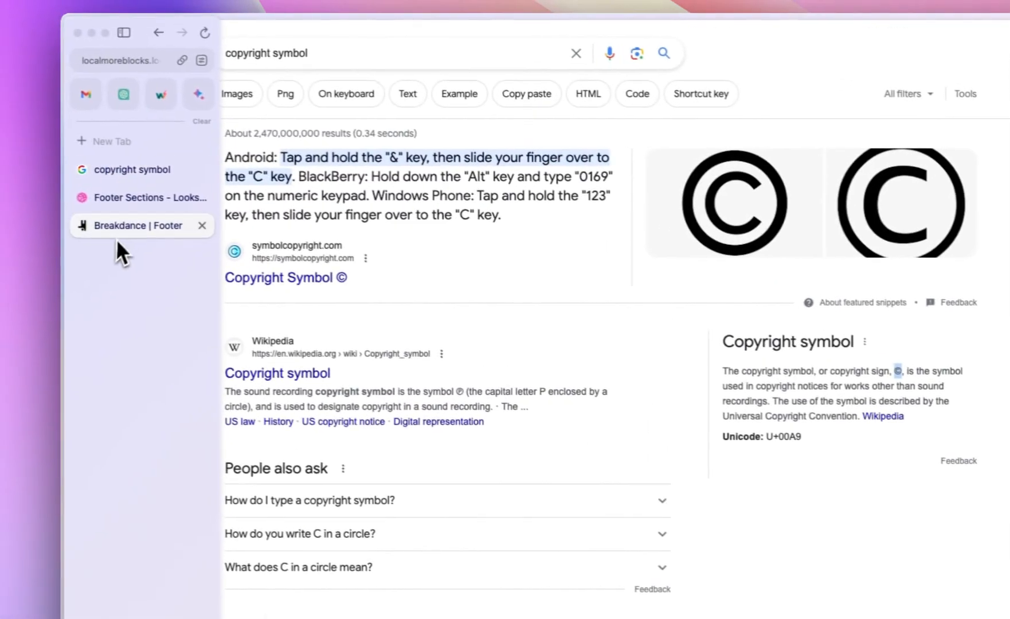
# - Return to the Breakdance footer and prepend © to the current date
pyautogui.click(116, 238)
pyautogui.click(167, 294)
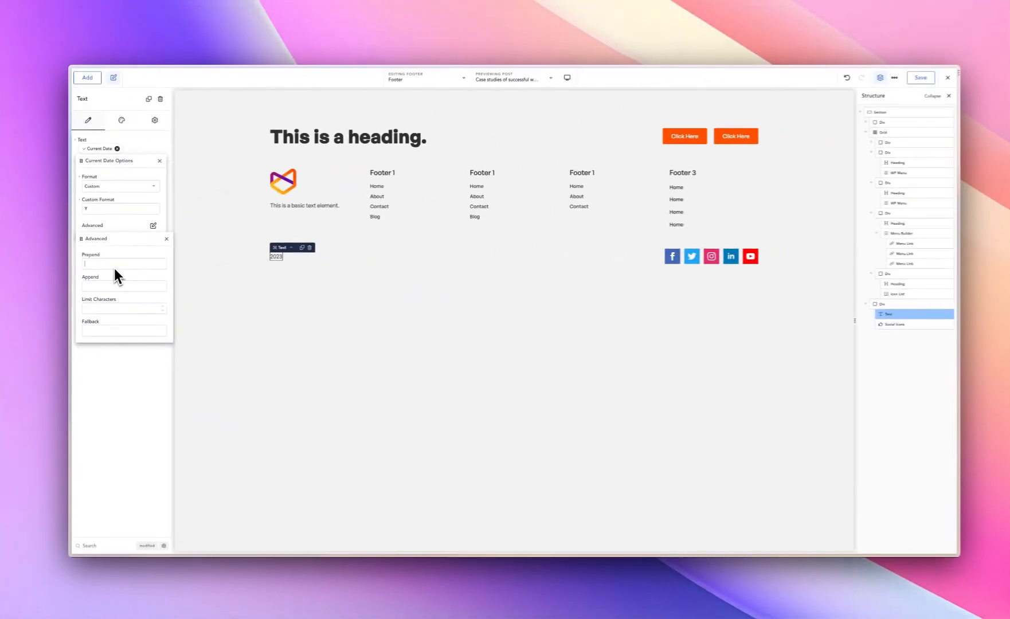
pyautogui.write('©')
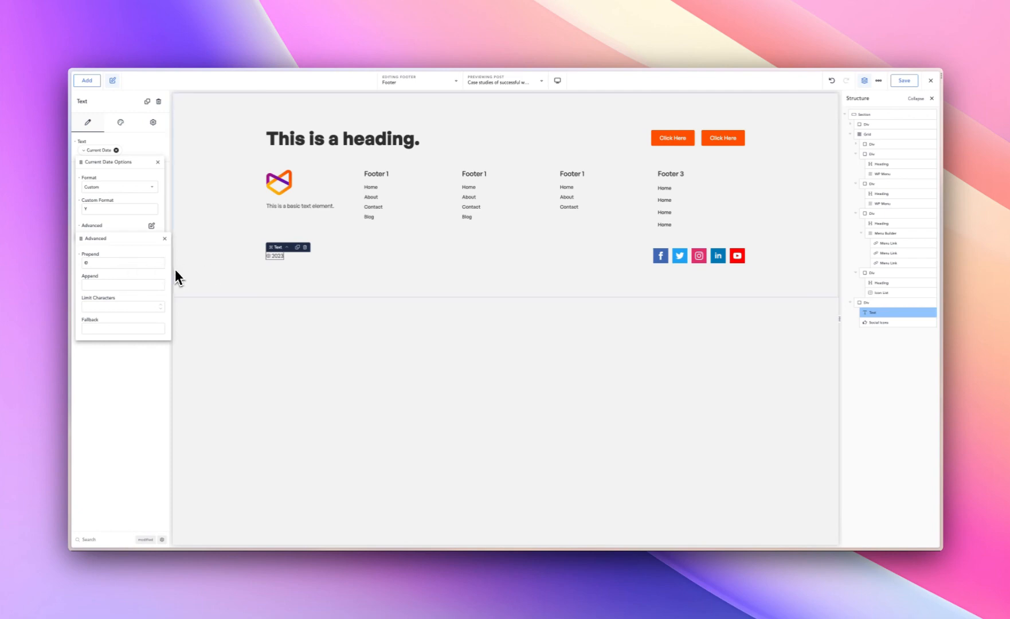
# - Append "All right reserve" to the current date and close its options
pyautogui.click(127, 286)
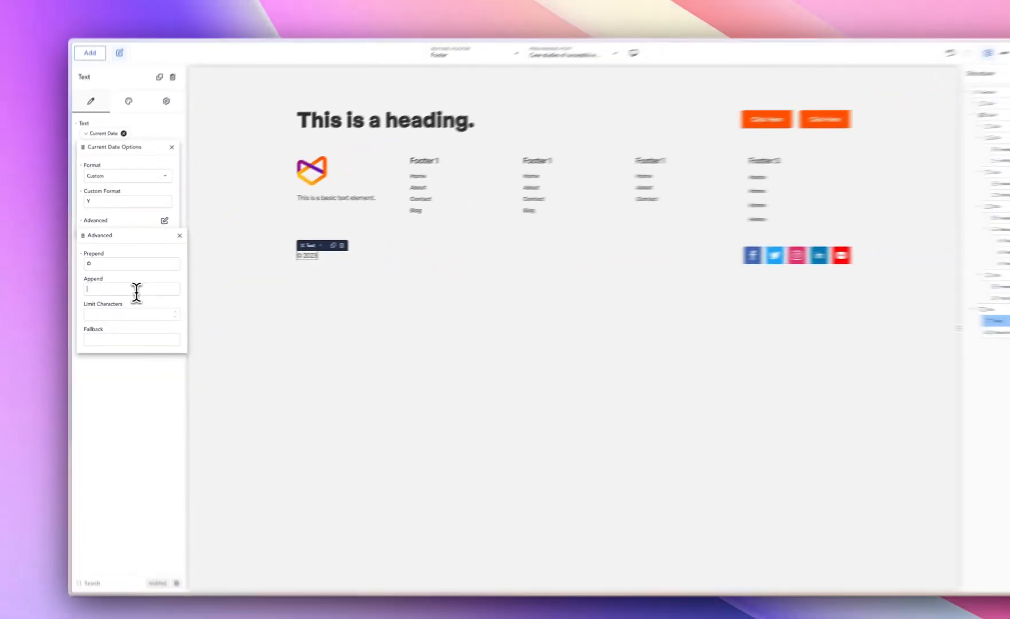
pyautogui.write('A')
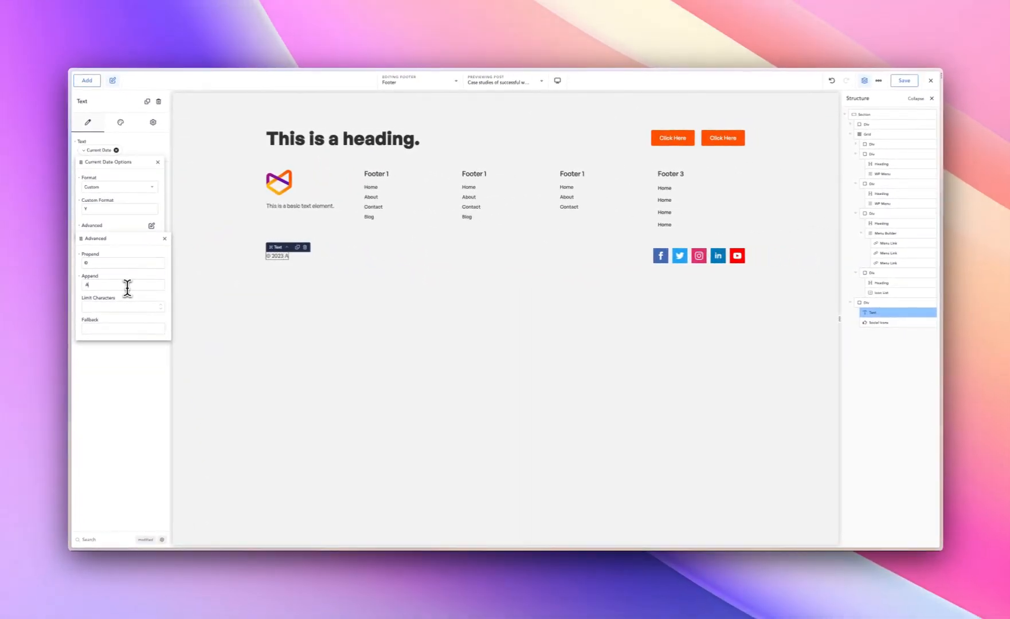
pyautogui.write('ll right reserv')
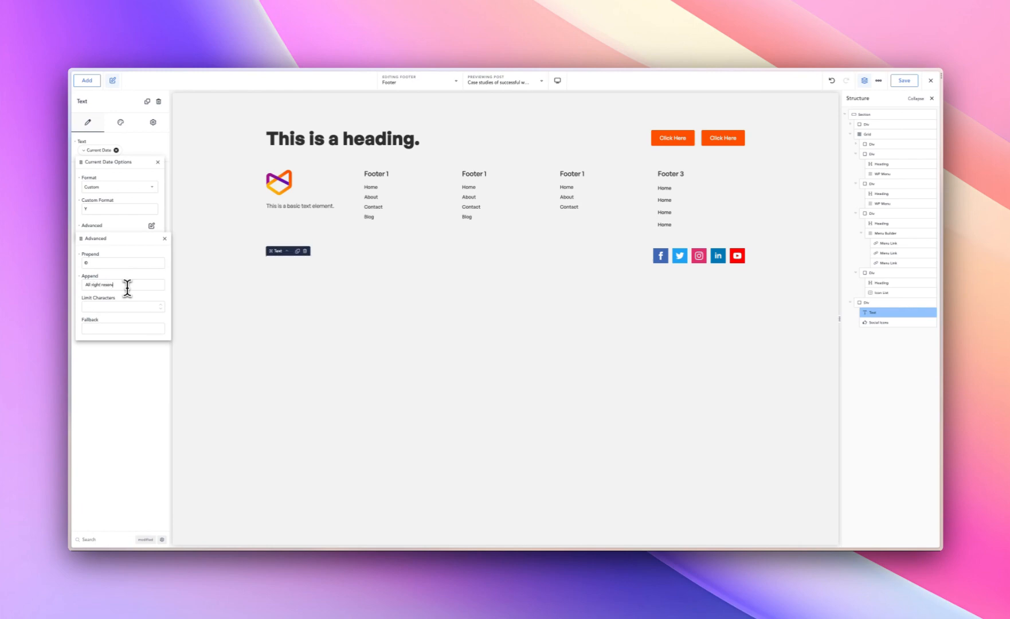
pyautogui.write('e')
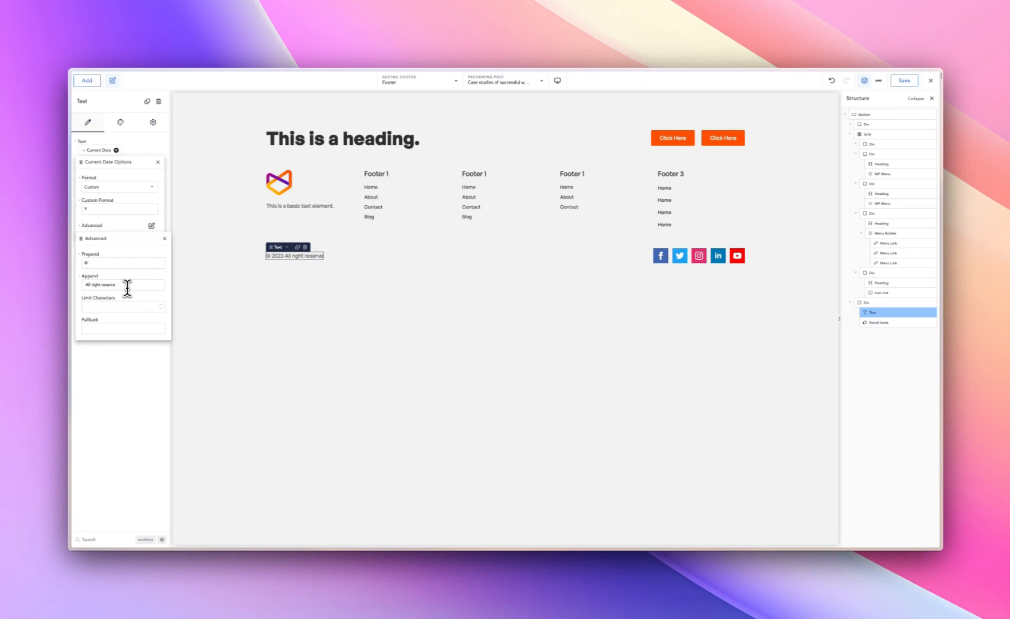
pyautogui.click(298, 269)
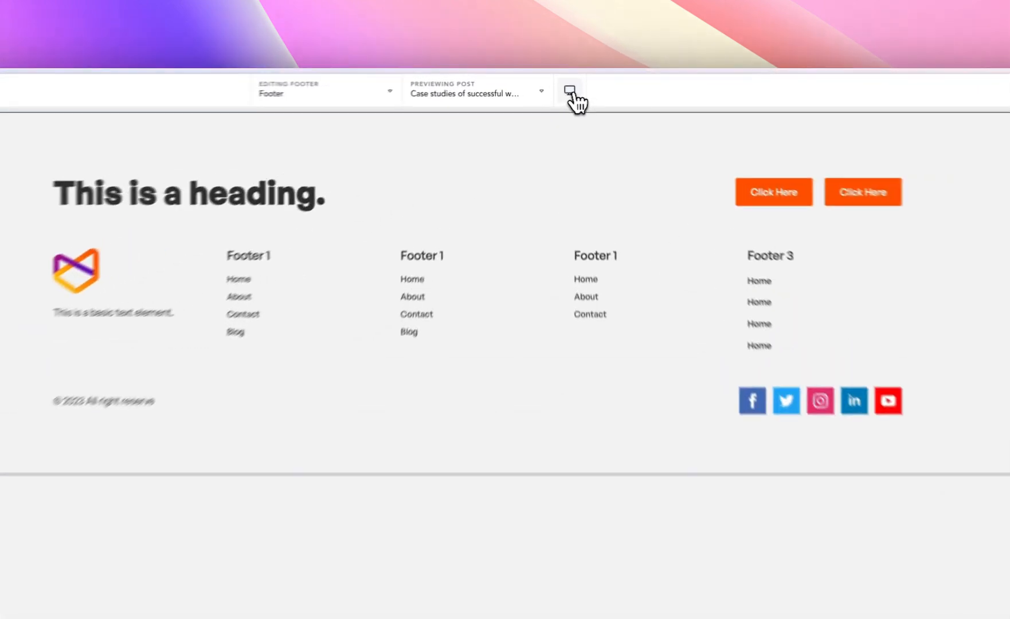
# - In the Tablet Landscape preview, change the Menu Builder's mobile menu setting so its links show instead of a hamburger icon
pyautogui.click(558, 81)
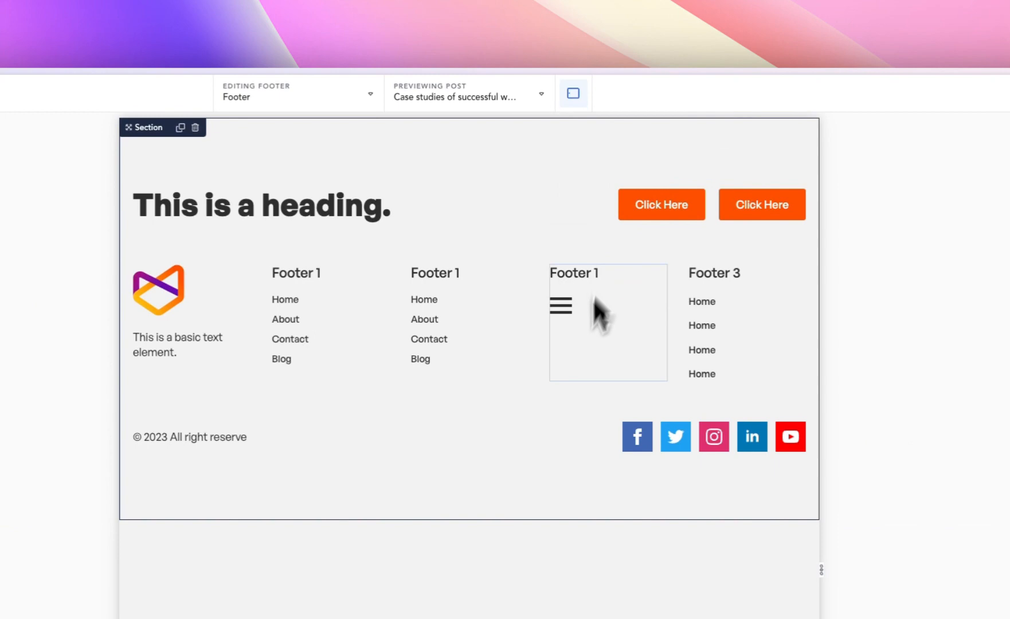
pyautogui.click(563, 306)
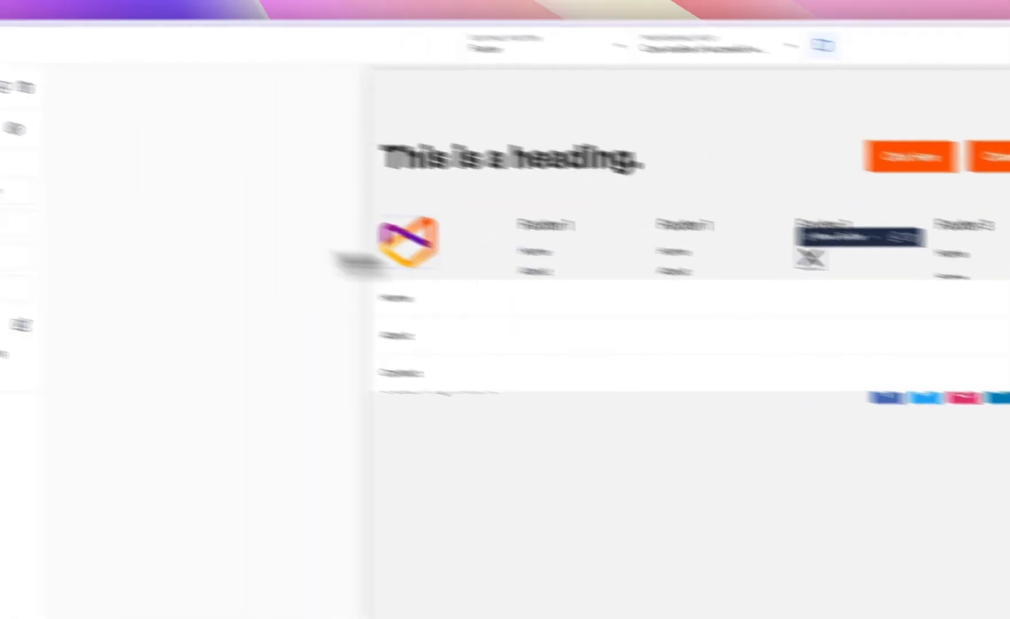
pyautogui.click(174, 177)
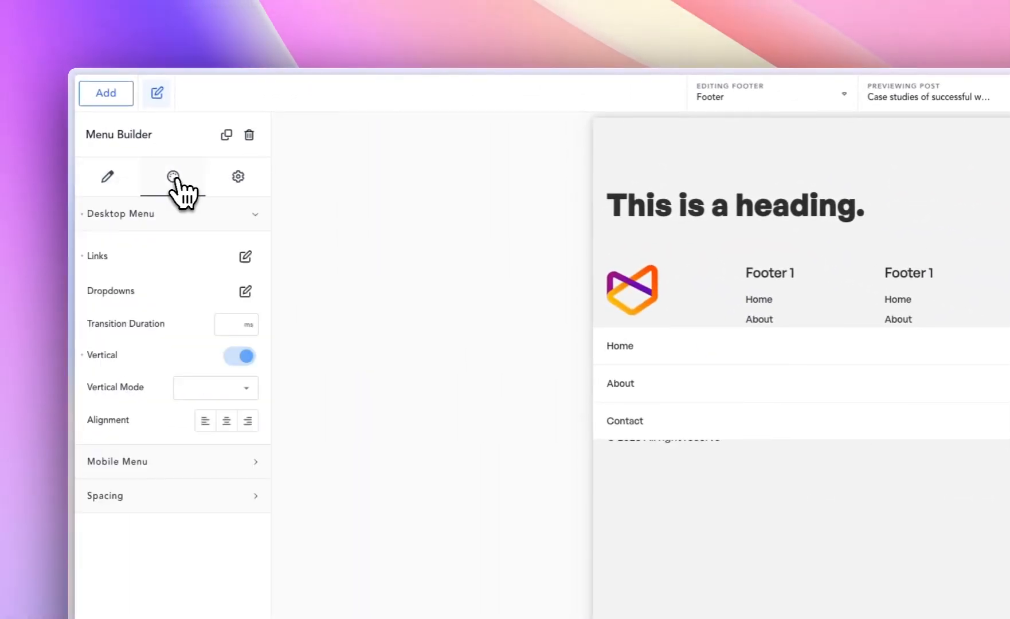
pyautogui.click(178, 216)
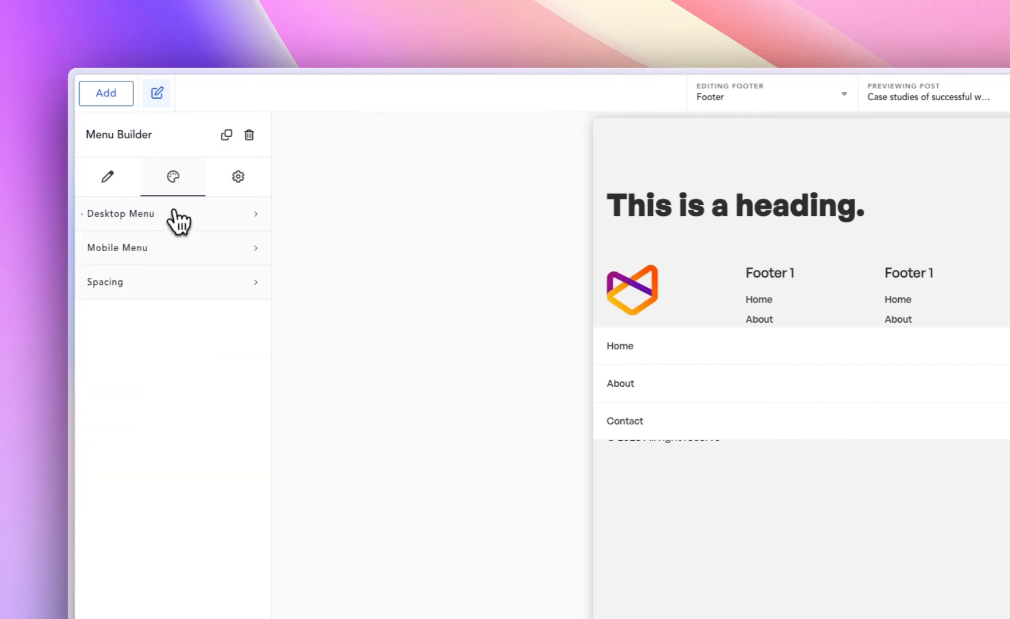
pyautogui.click(153, 252)
pyautogui.click(172, 301)
pyautogui.click(114, 445)
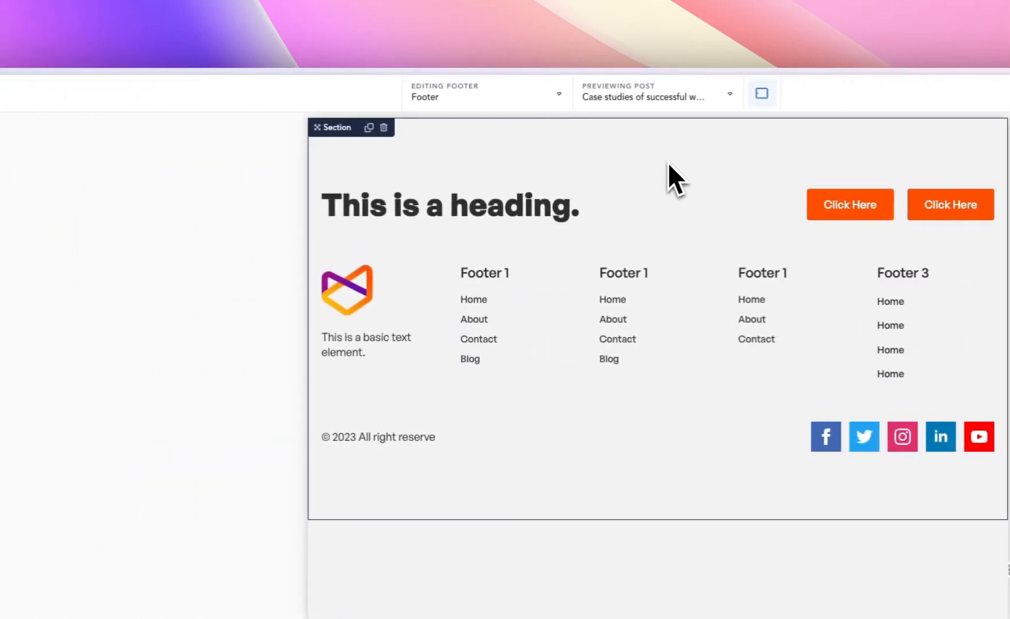
# - Preview the footer at Tablet Portrait and Phone Landscape widths
pyautogui.click(762, 94)
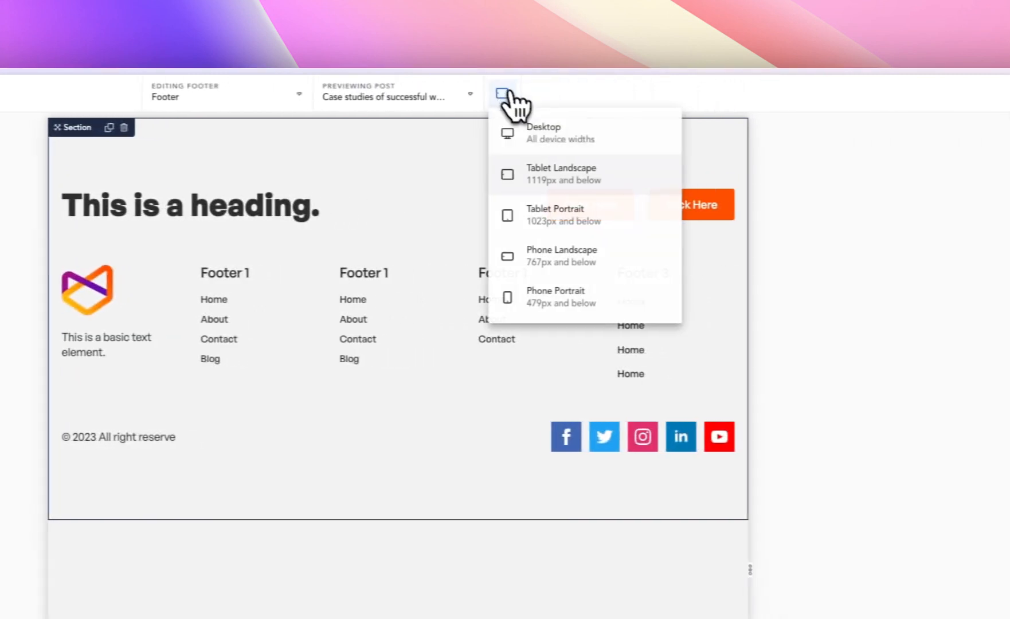
pyautogui.click(554, 215)
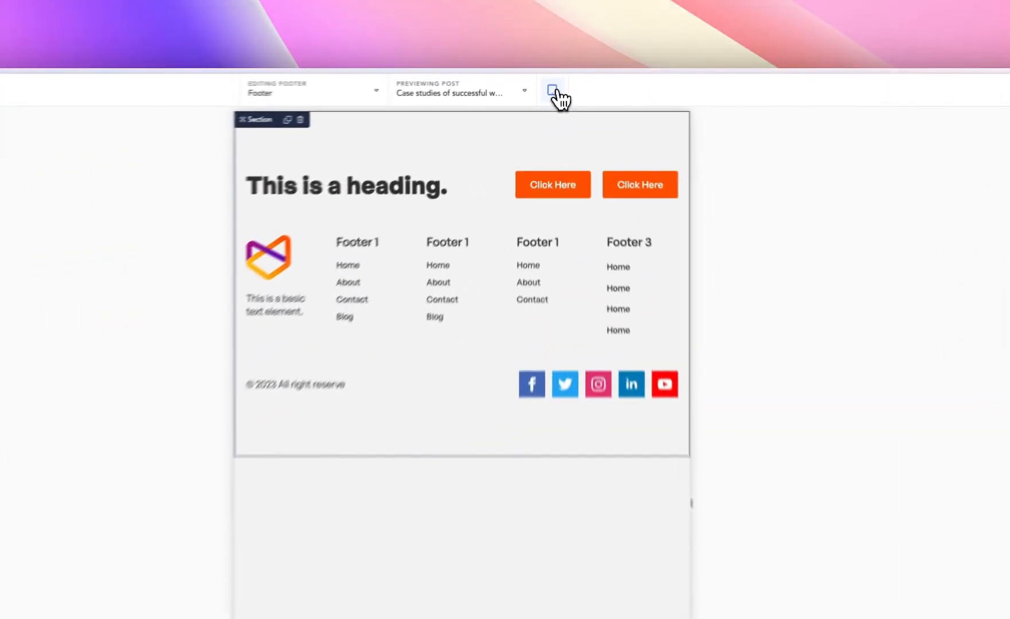
pyautogui.click(554, 92)
pyautogui.click(624, 265)
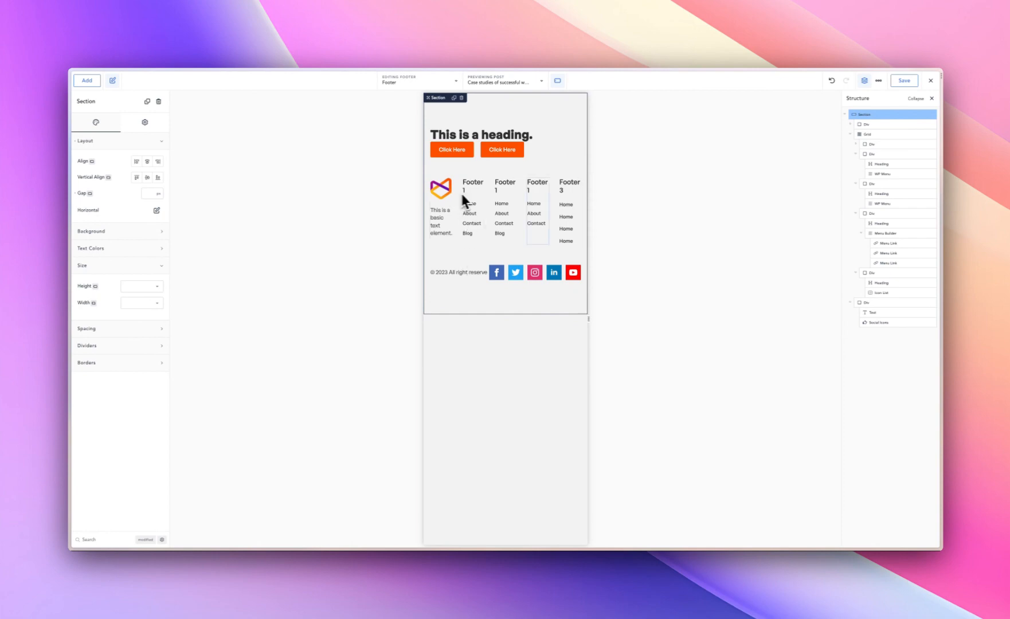
# - Set the footer's link grid to 1 item per row for Phone Landscape
pyautogui.click(870, 133)
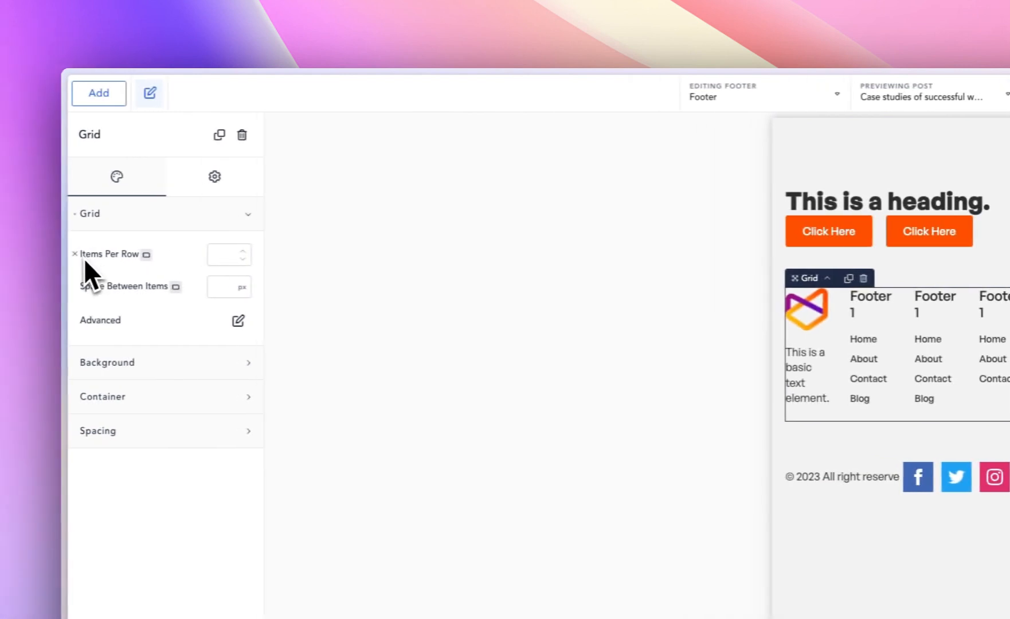
pyautogui.click(222, 254)
pyautogui.write('1')
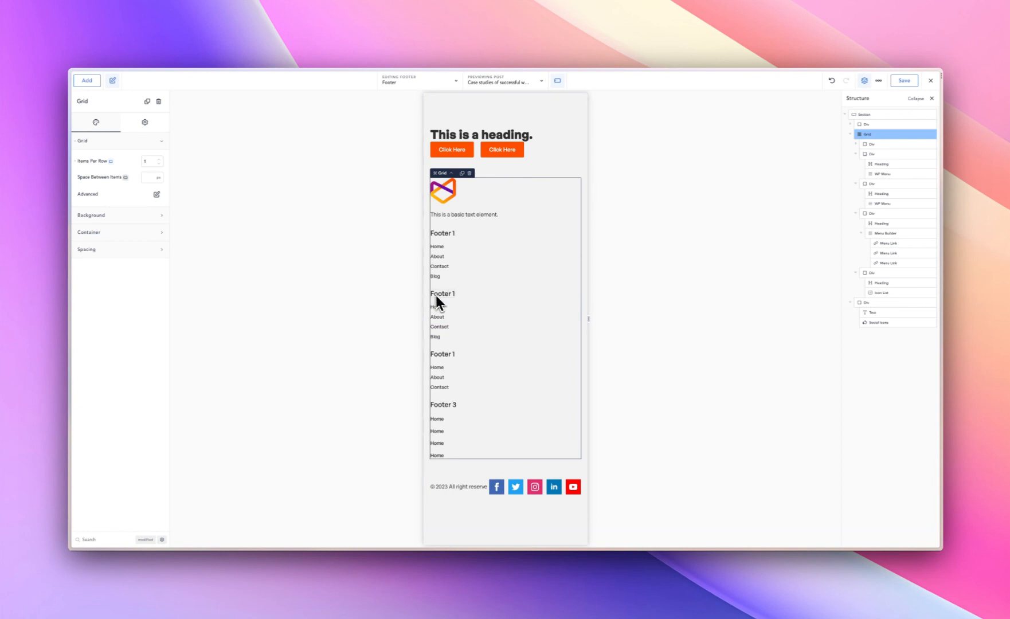
pyautogui.click(444, 322)
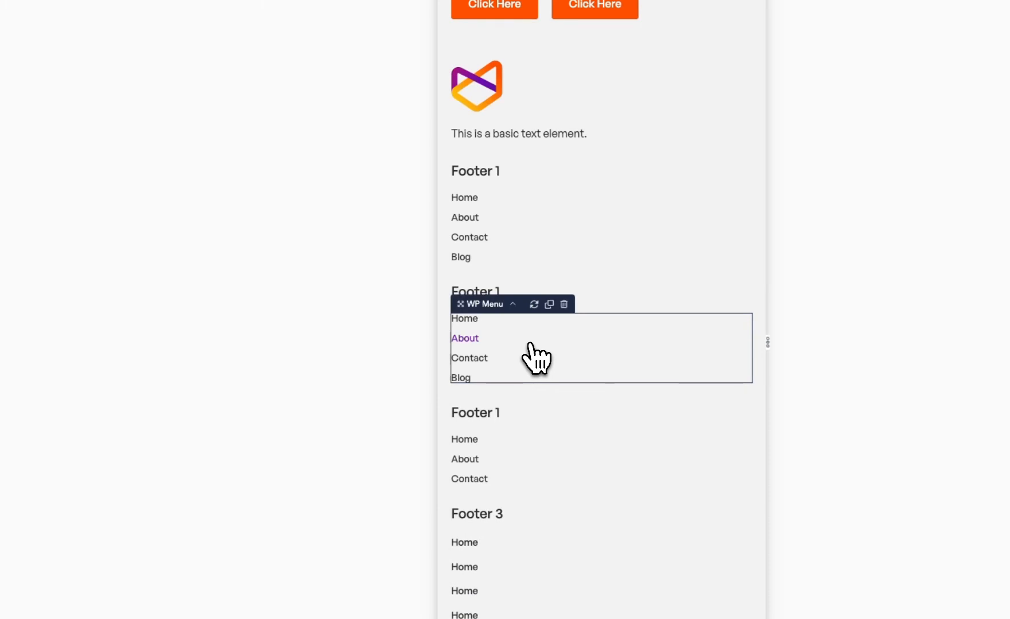
pyautogui.click(485, 297)
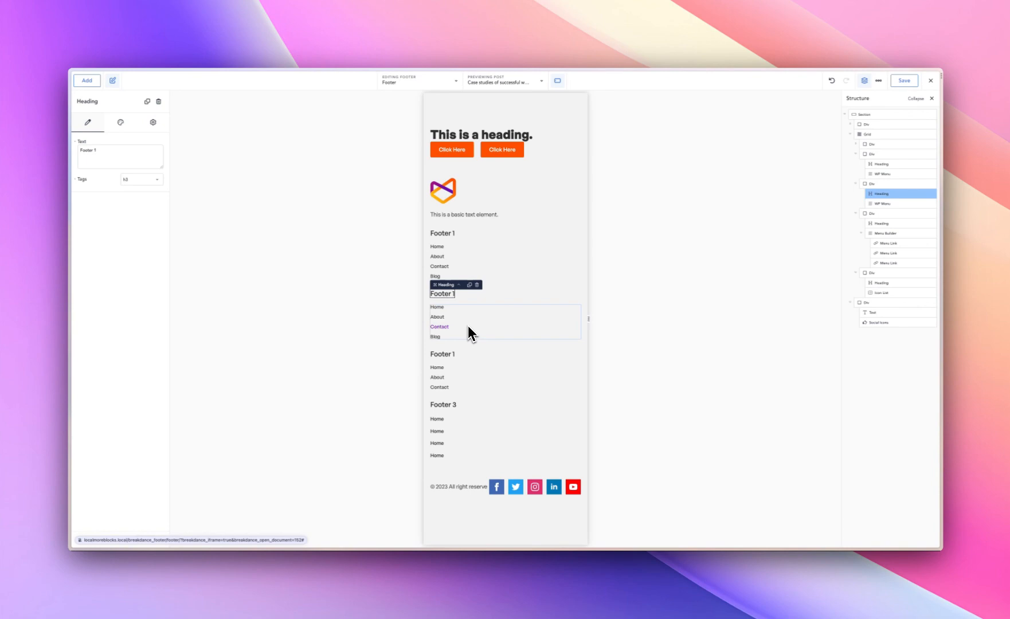
# - Stack the copyright and social icons row vertically from Phone Landscape down, with its horizontal layout's vertical alignment set to Top
pyautogui.click(477, 492)
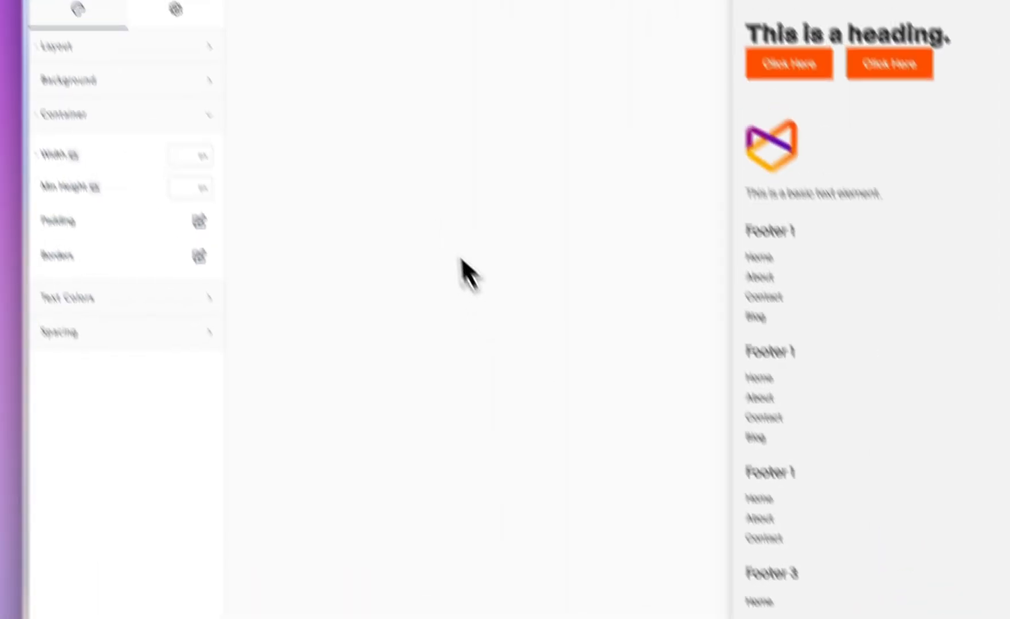
pyautogui.click(127, 48)
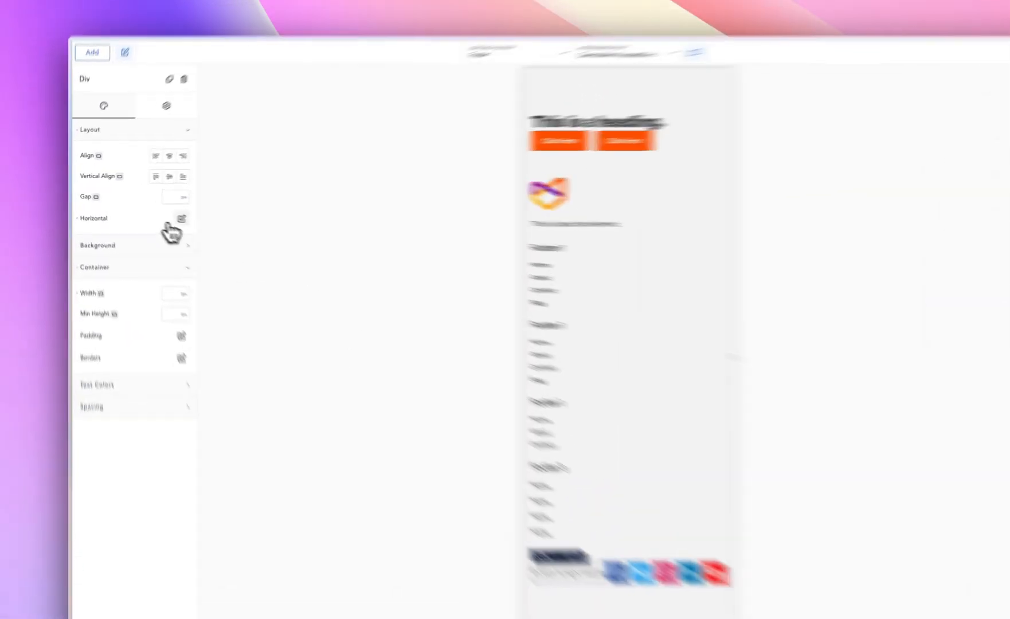
pyautogui.click(157, 210)
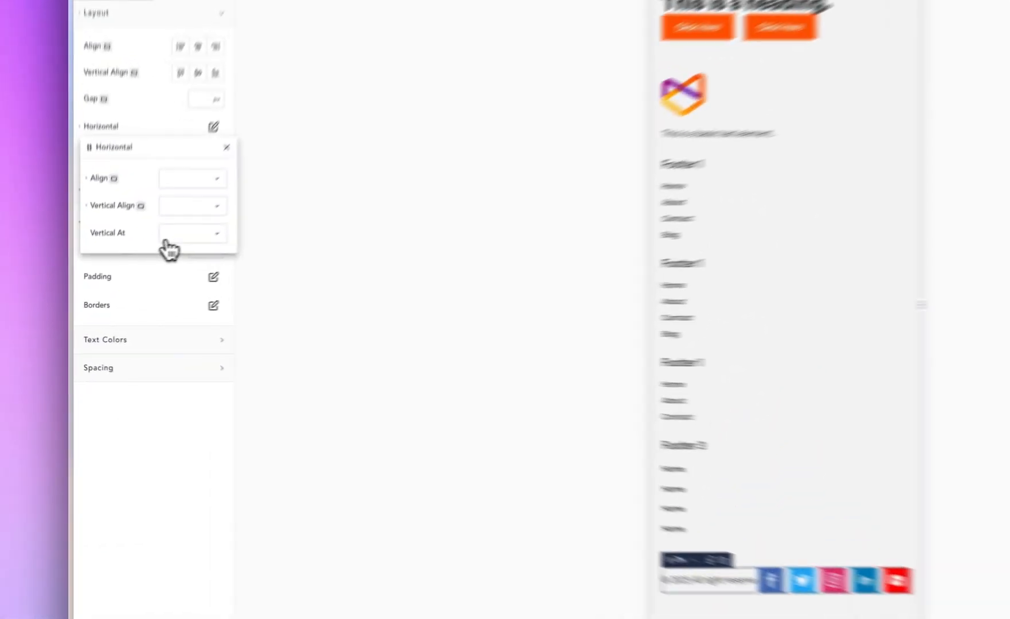
pyautogui.click(132, 275)
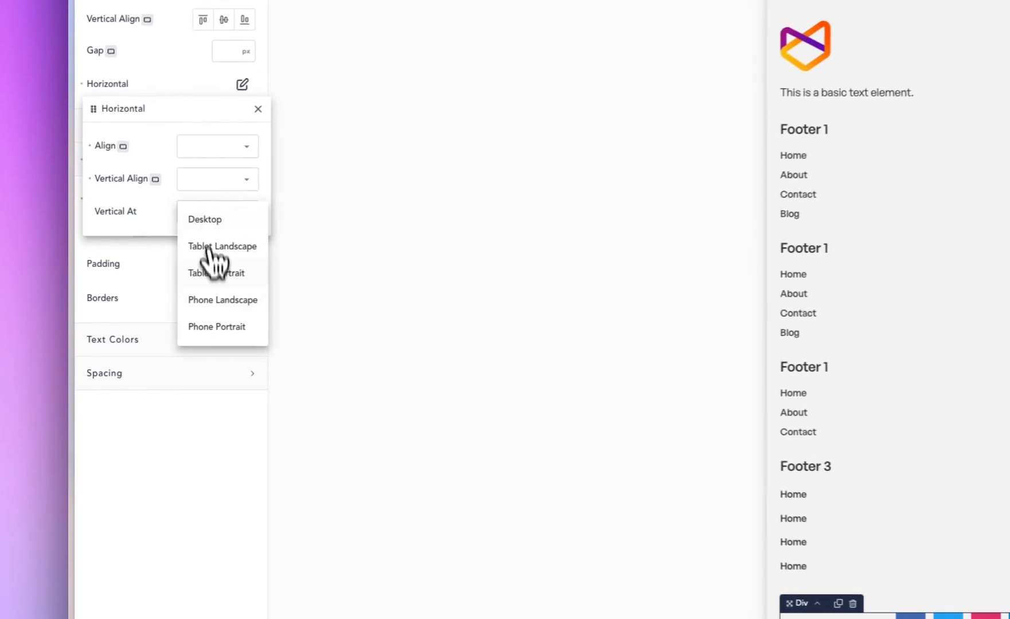
pyautogui.click(220, 300)
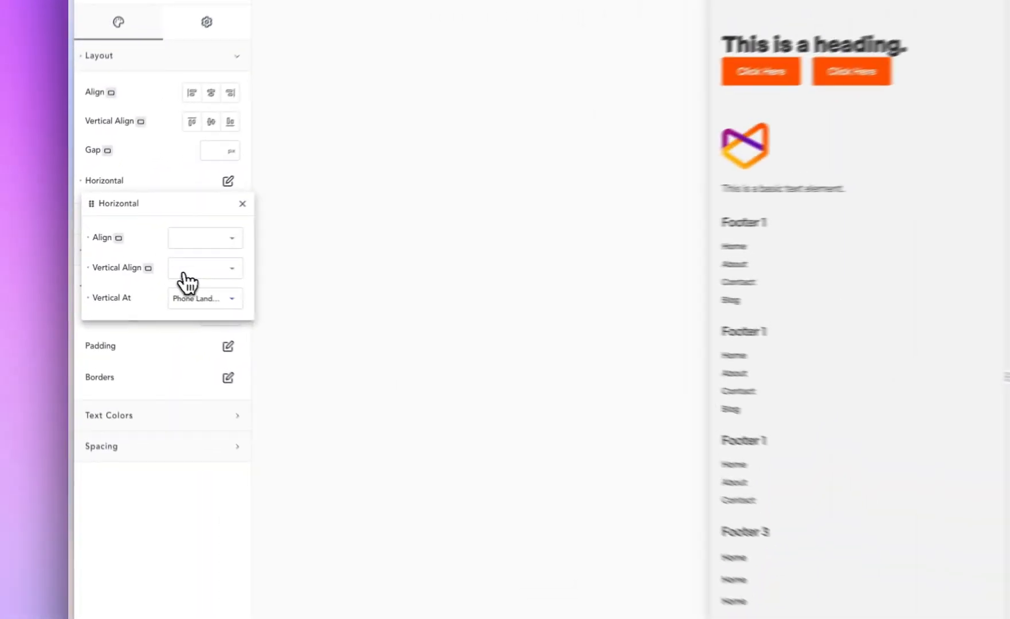
pyautogui.click(142, 259)
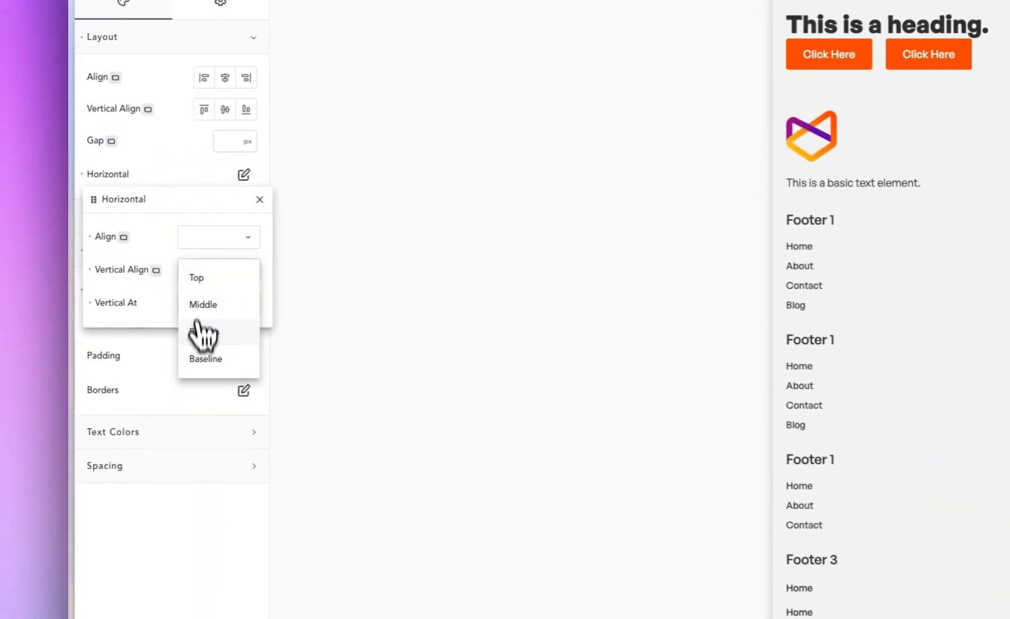
pyautogui.click(133, 262)
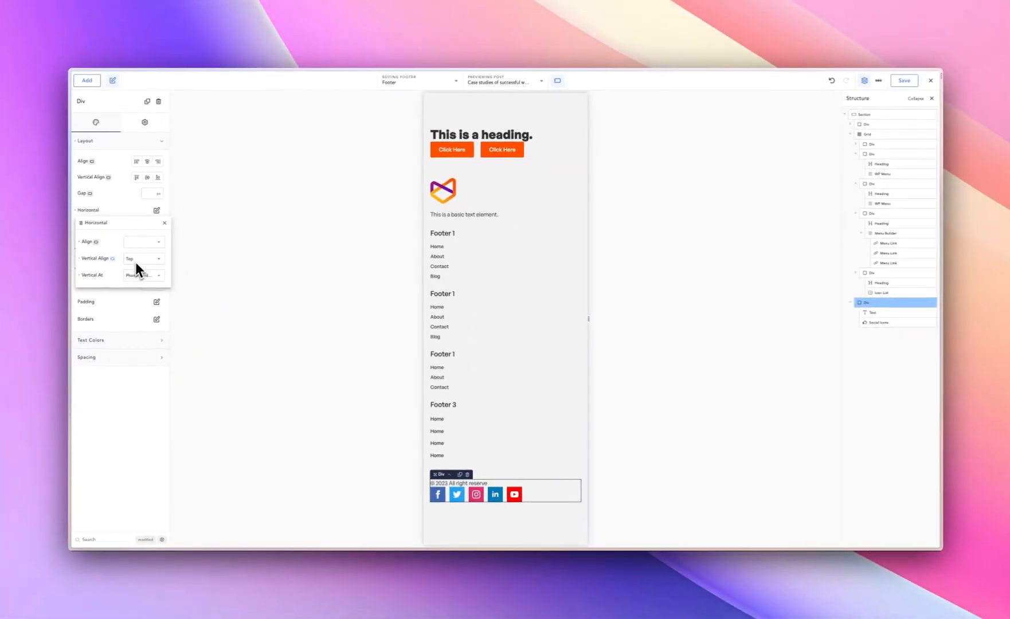
# - Set a 20 px gap on the copyright and social icons row and on the heading-and-buttons row for Phone Landscape
pyautogui.click(144, 194)
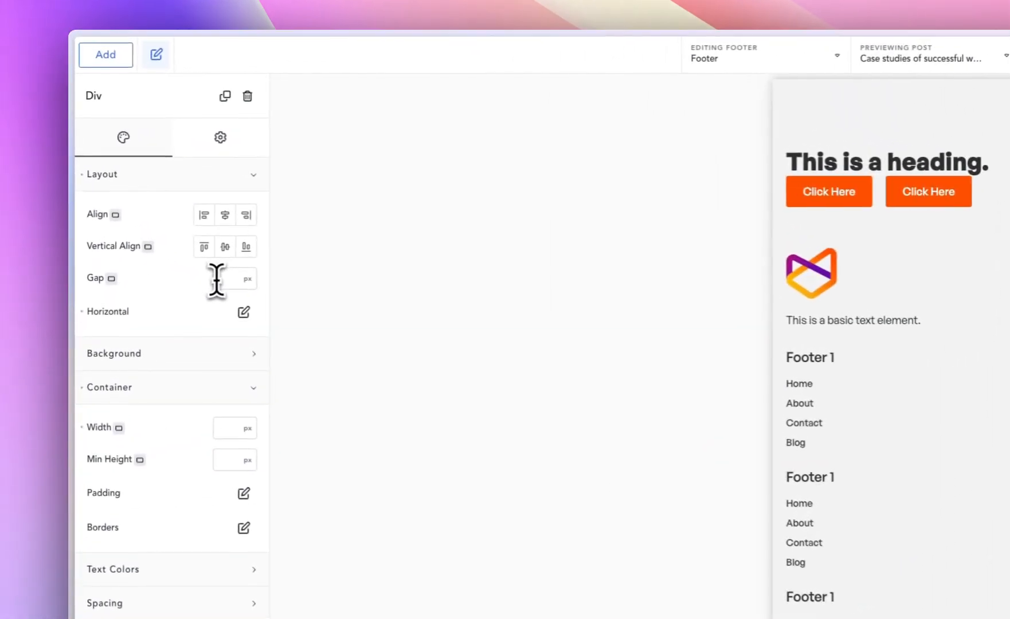
pyautogui.write('20')
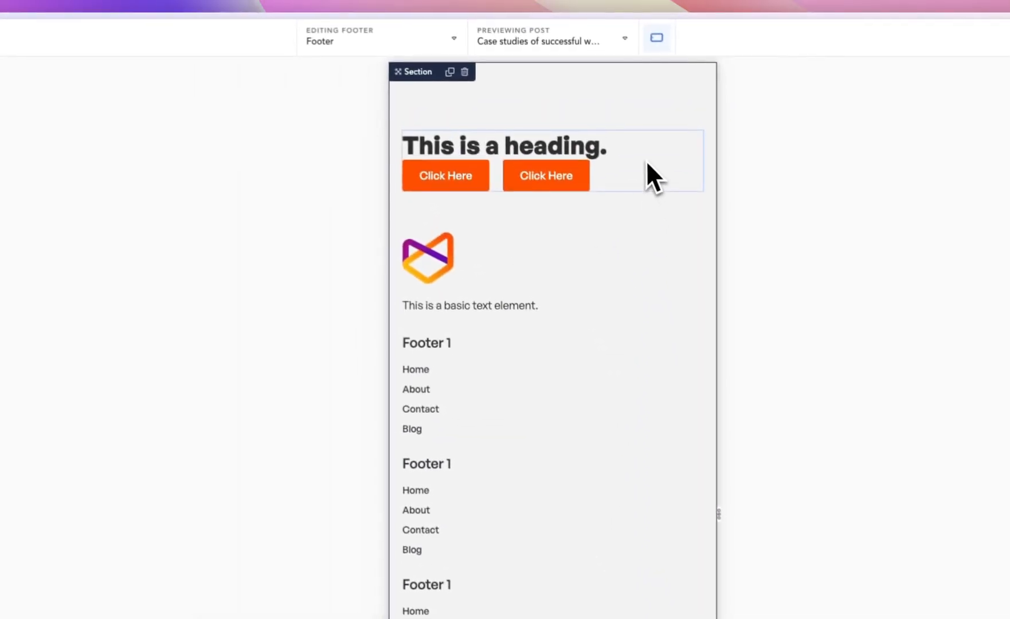
pyautogui.click(650, 171)
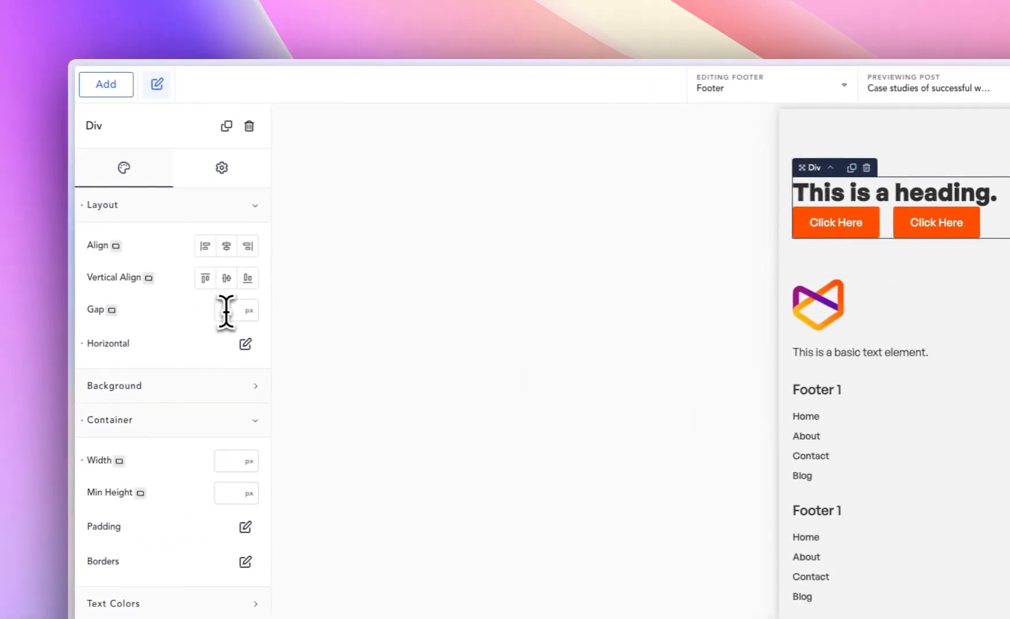
pyautogui.click(226, 311)
pyautogui.write('20')
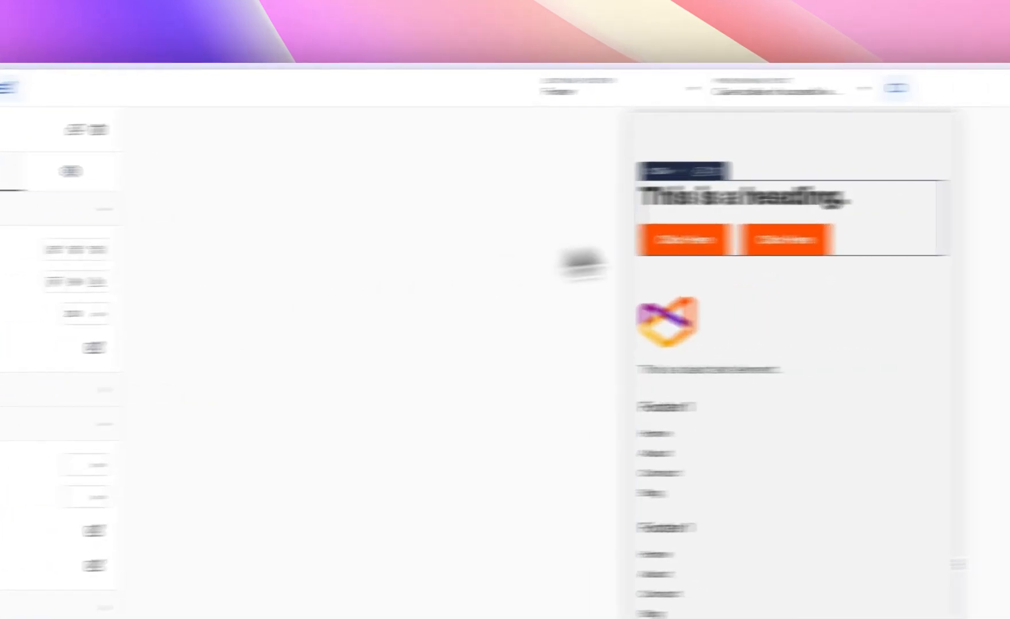
pyautogui.click(968, 133)
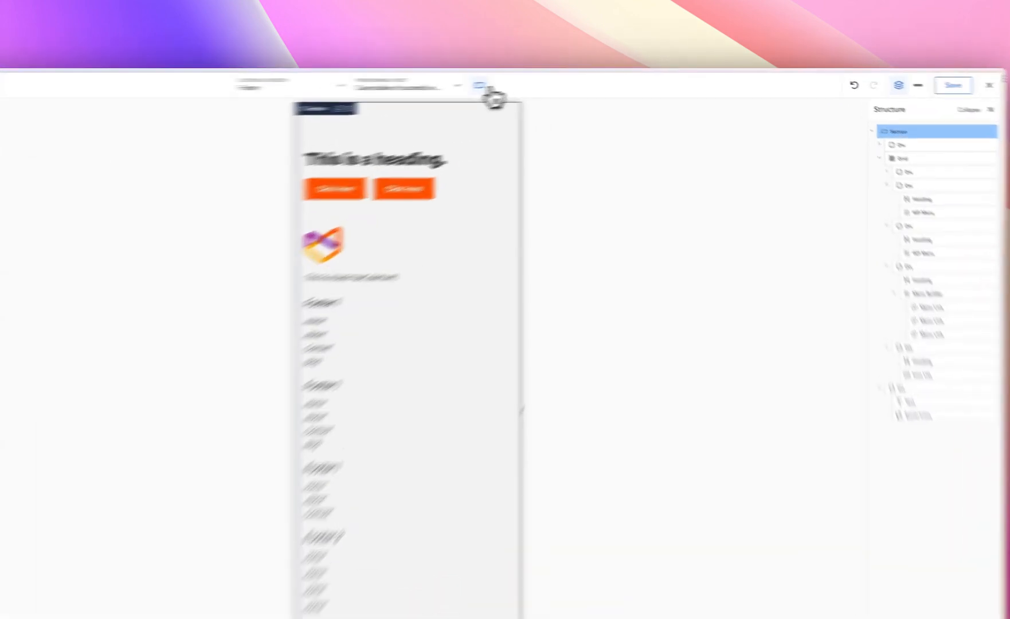
# - Preview the footer at Phone Portrait width, save it, and open the builder's exit options
pyautogui.click(557, 81)
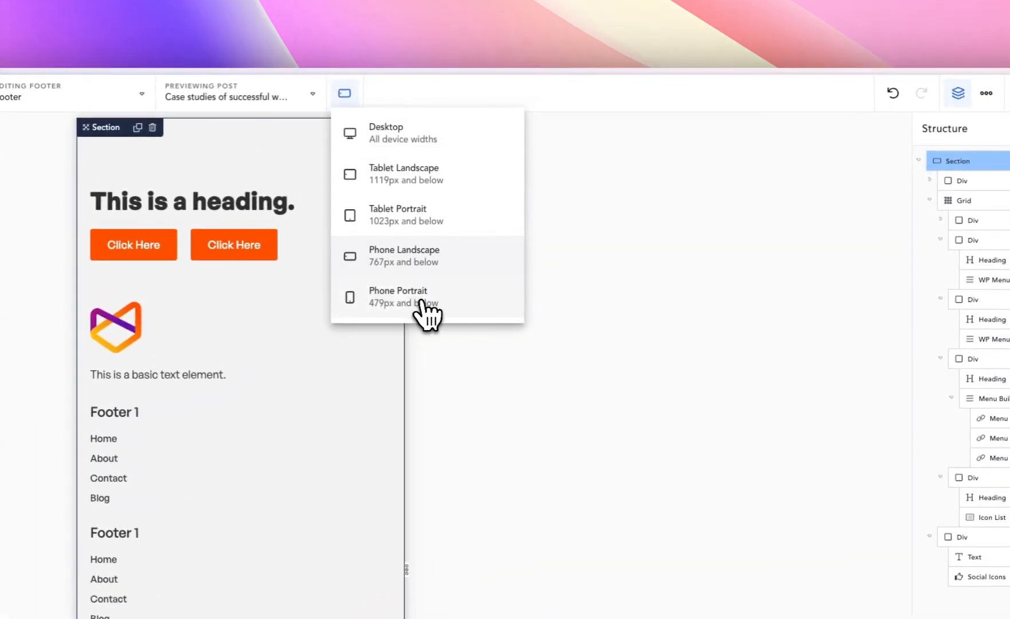
pyautogui.click(424, 295)
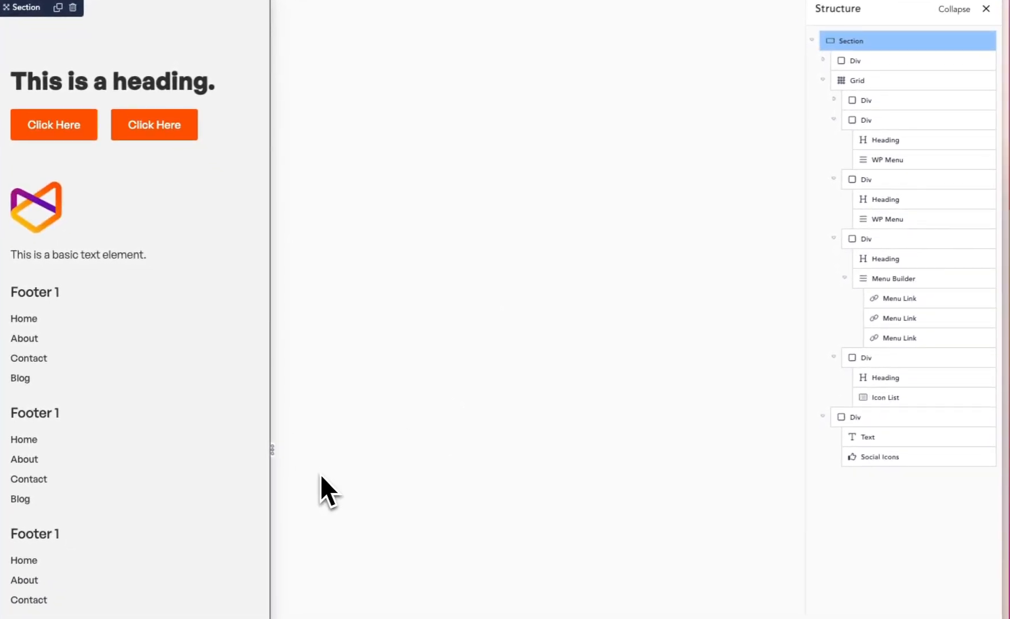
pyautogui.click(875, 77)
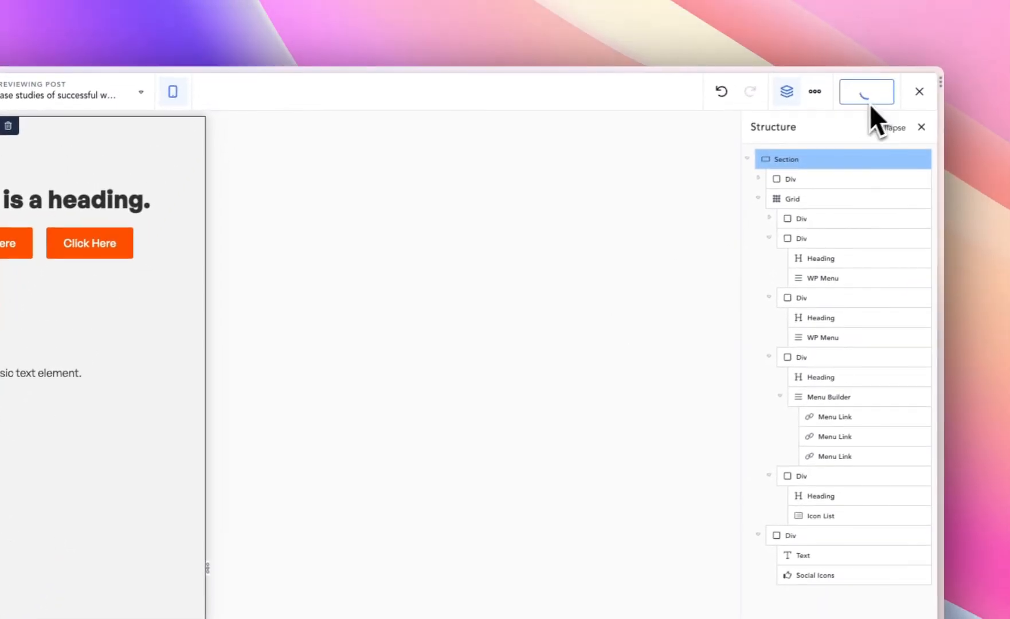
pyautogui.click(921, 94)
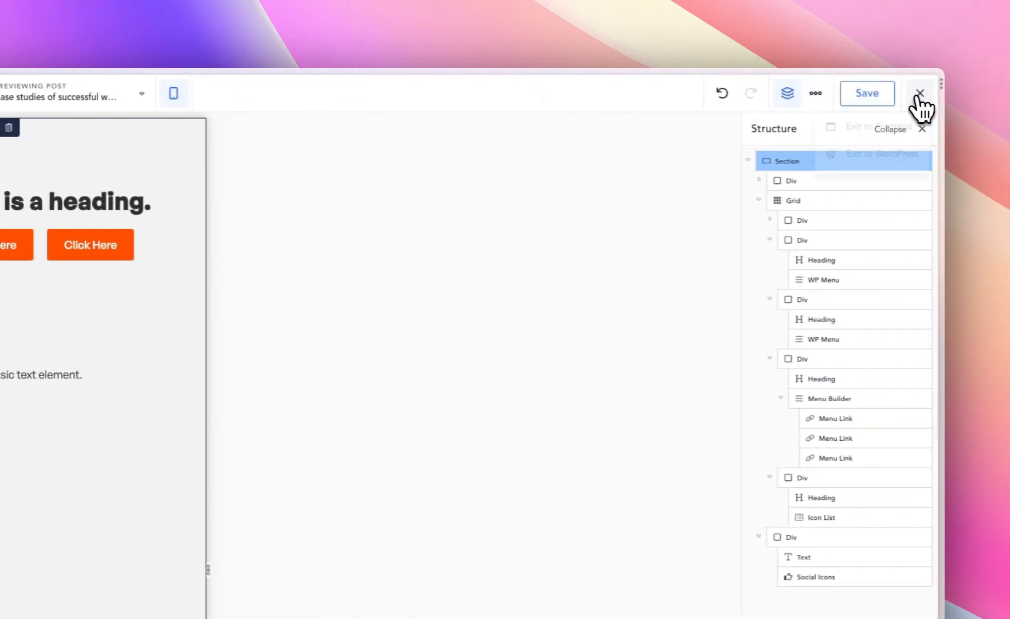
# - Switch to the published case studies post and examine its footer at desktop width
pyautogui.moveTo(32, 329)
pyautogui.click(136, 307)
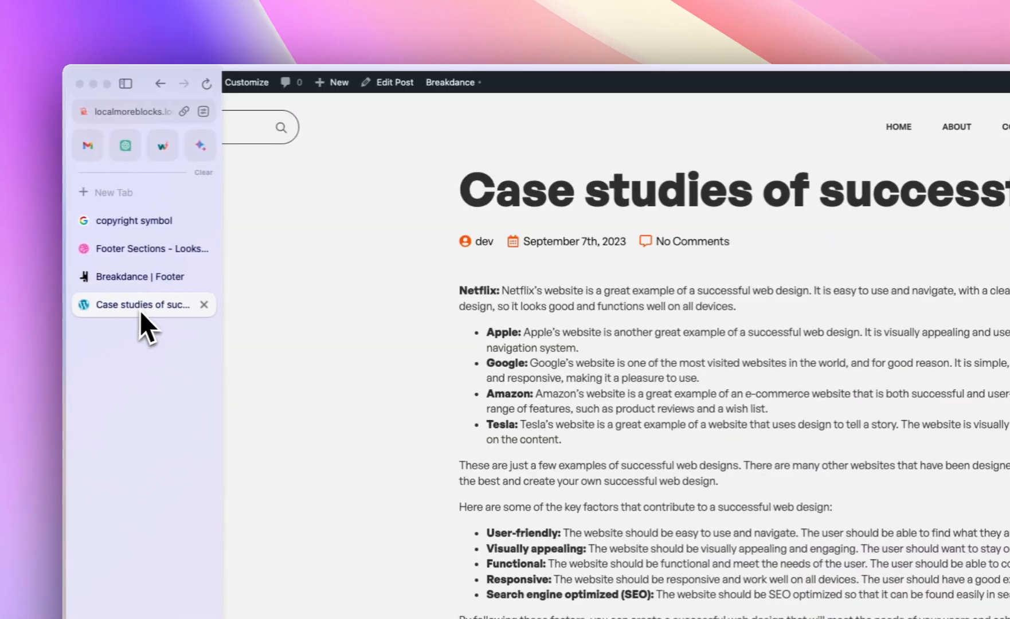
pyautogui.scroll(-10, 440, 332)
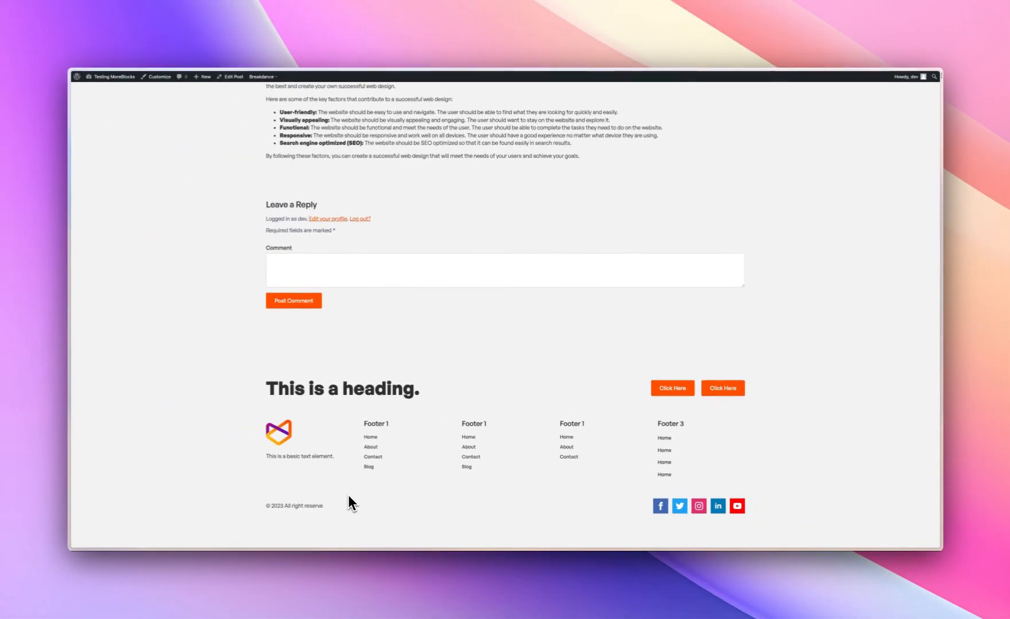
# - Use the browser's responsive device view to check the published footer at progressively narrower widths, down to about 425 px
pyautogui.press('super+alt+i')
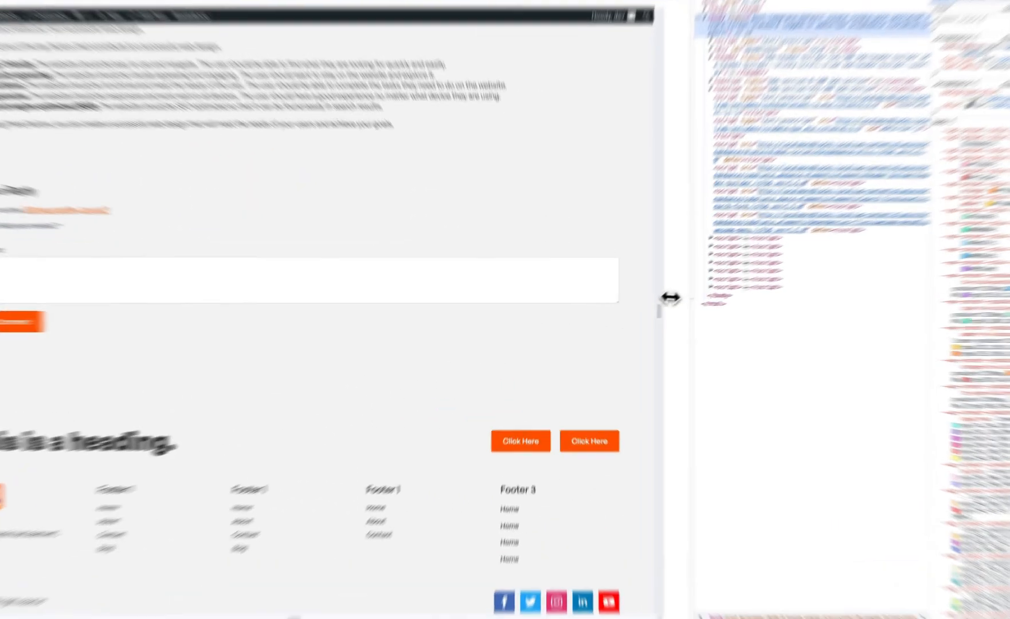
pyautogui.moveTo(631, 316); pyautogui.dragTo(509, 306)
pyautogui.scroll(-4, 361, 310)
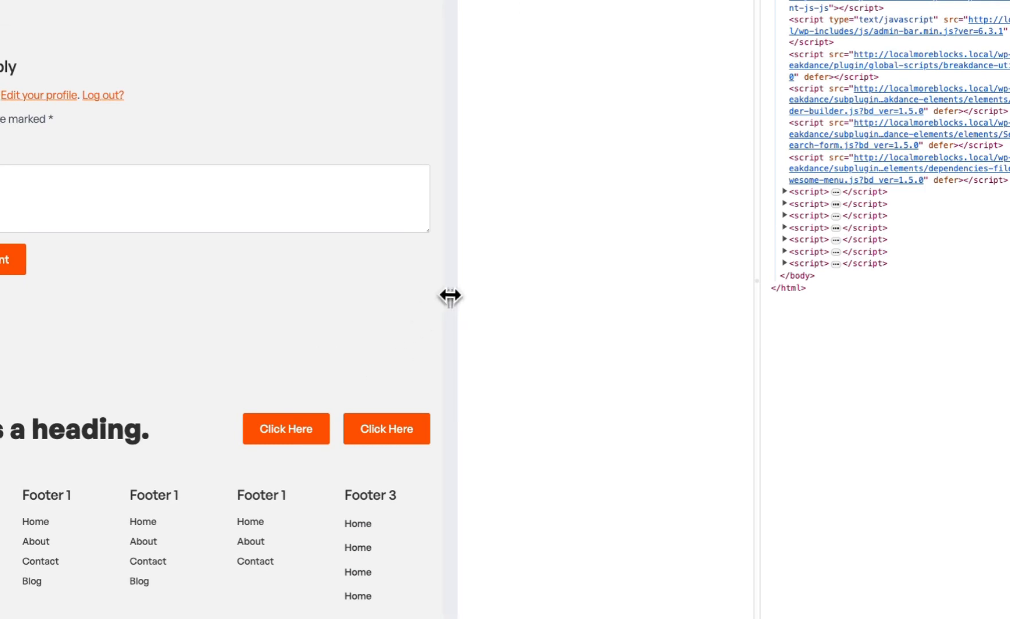
pyautogui.moveTo(448, 296); pyautogui.dragTo(401, 297)
pyautogui.scroll(-9, 206, 485)
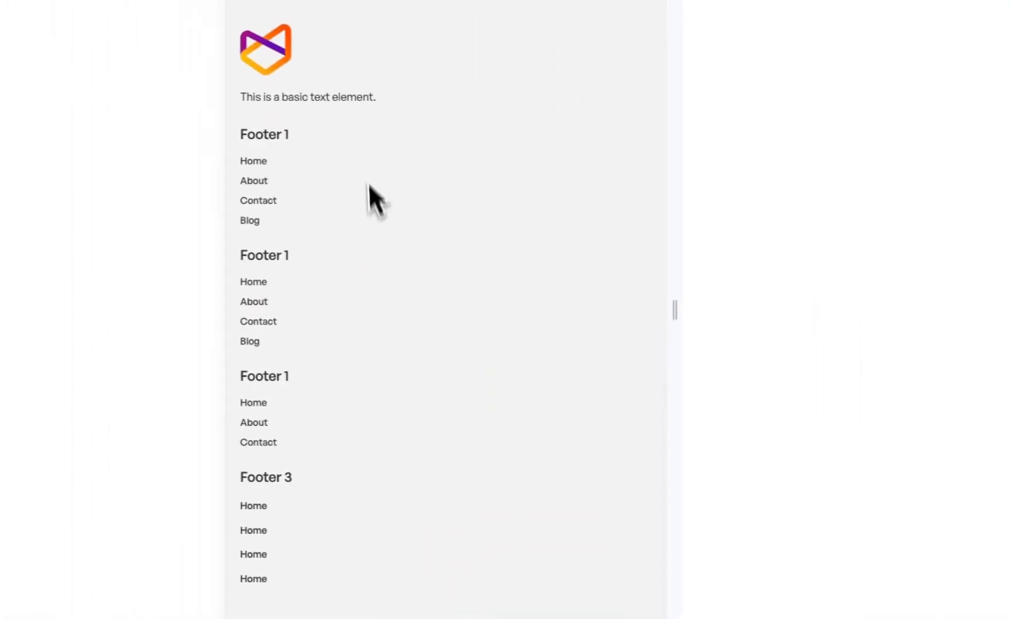
pyautogui.moveTo(676, 313); pyautogui.dragTo(603, 318)
pyautogui.scroll(-10, 530, 390)
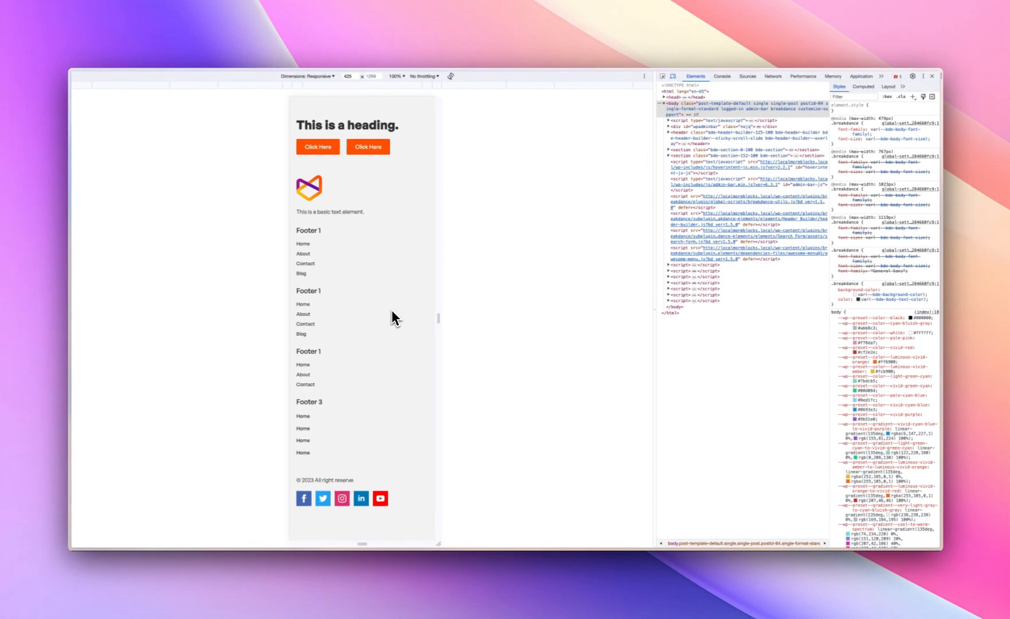
# - Close the developer tools and review the published post from its header to its footer at full width
pyautogui.press('super+alt+i')
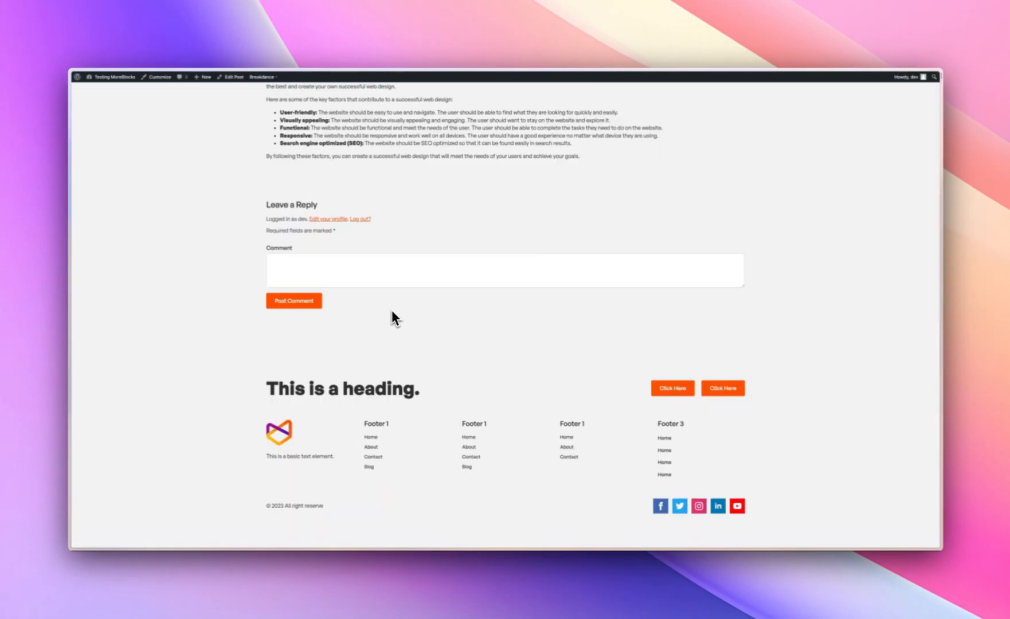
pyautogui.scroll(3, 392, 310)
pyautogui.scroll(1, 390, 309)
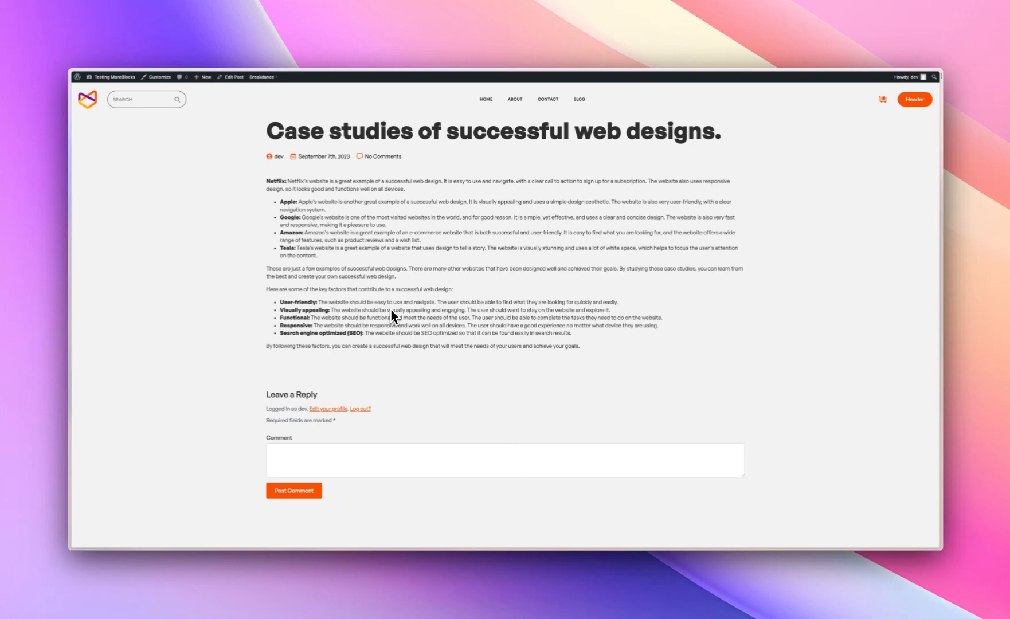
pyautogui.scroll(-3, 392, 310)
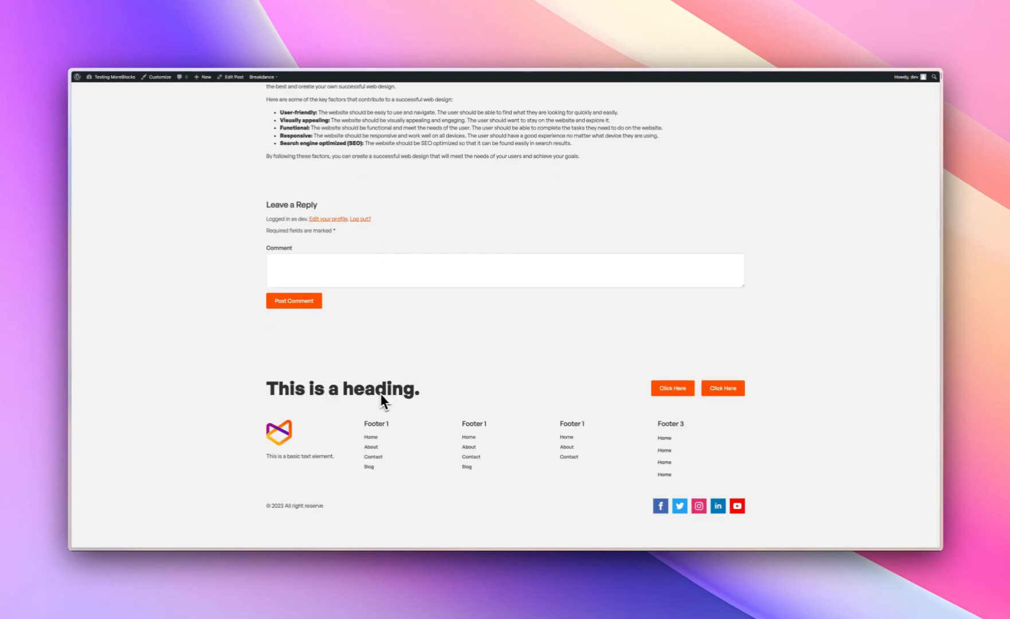